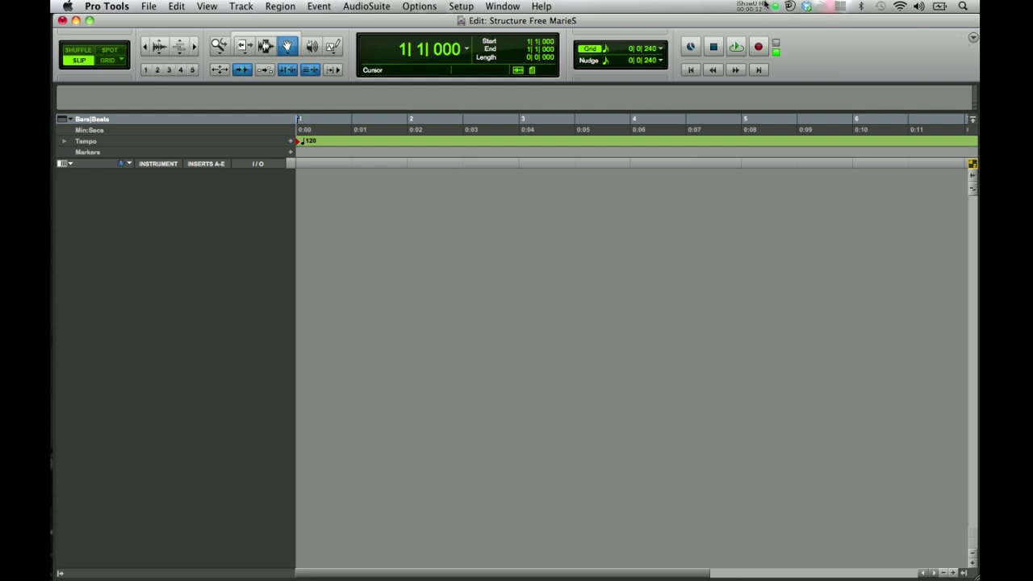
- Create one new stereo instrument track in samples
left_click(241, 5)
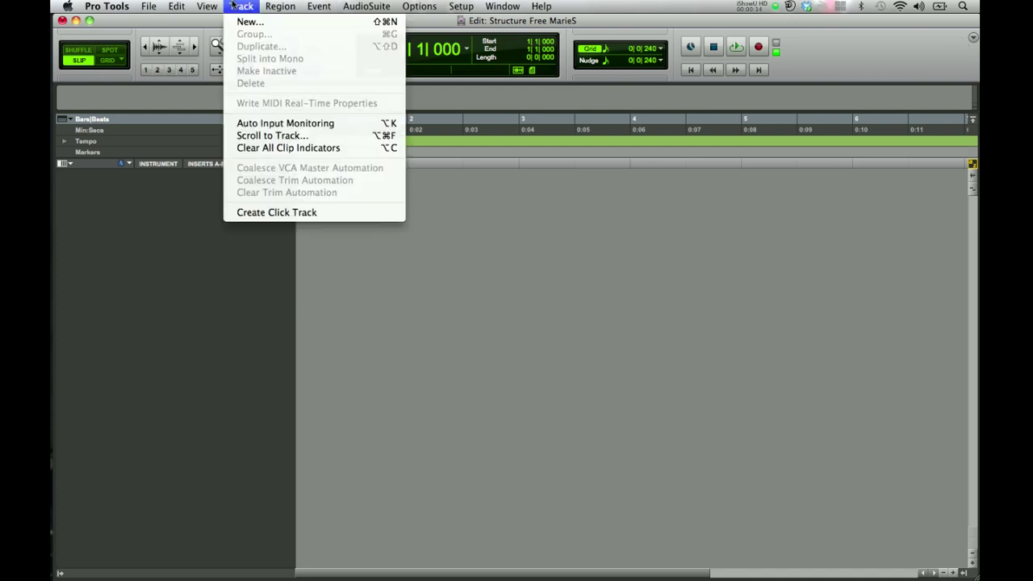
left_click(236, 25)
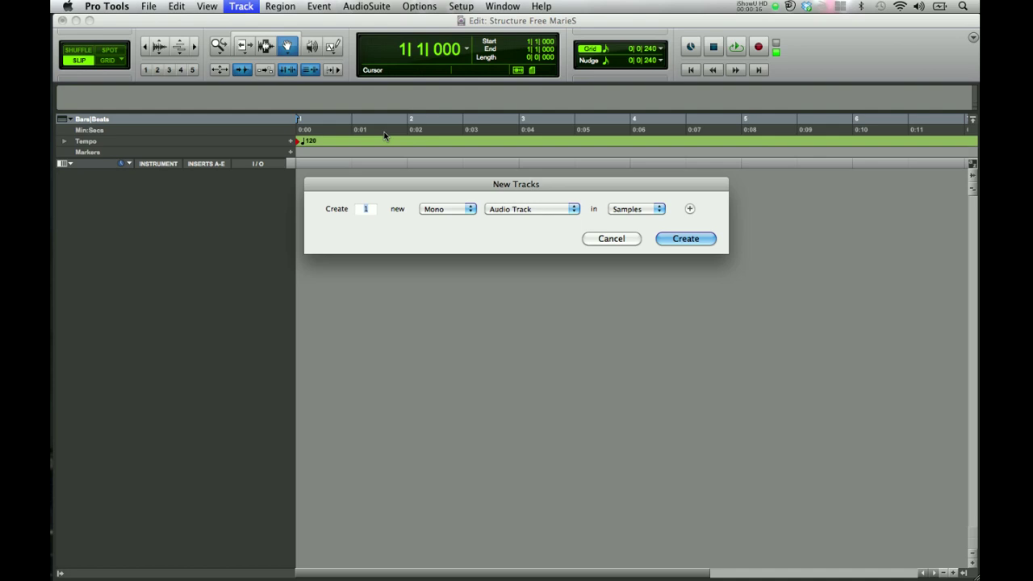
left_click(469, 211)
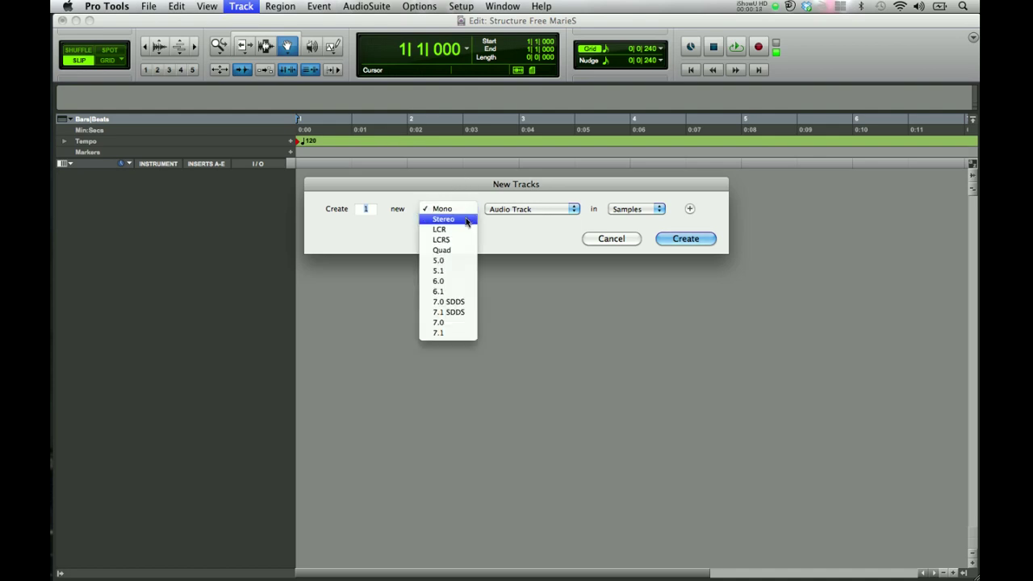
left_click(470, 223)
left_click(501, 210)
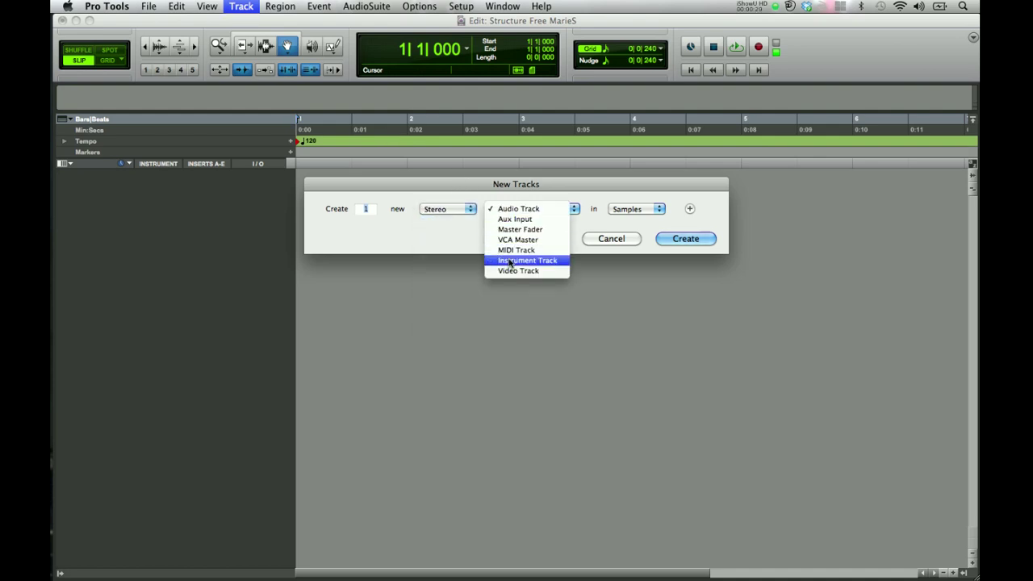
left_click(518, 260)
left_click(686, 239)
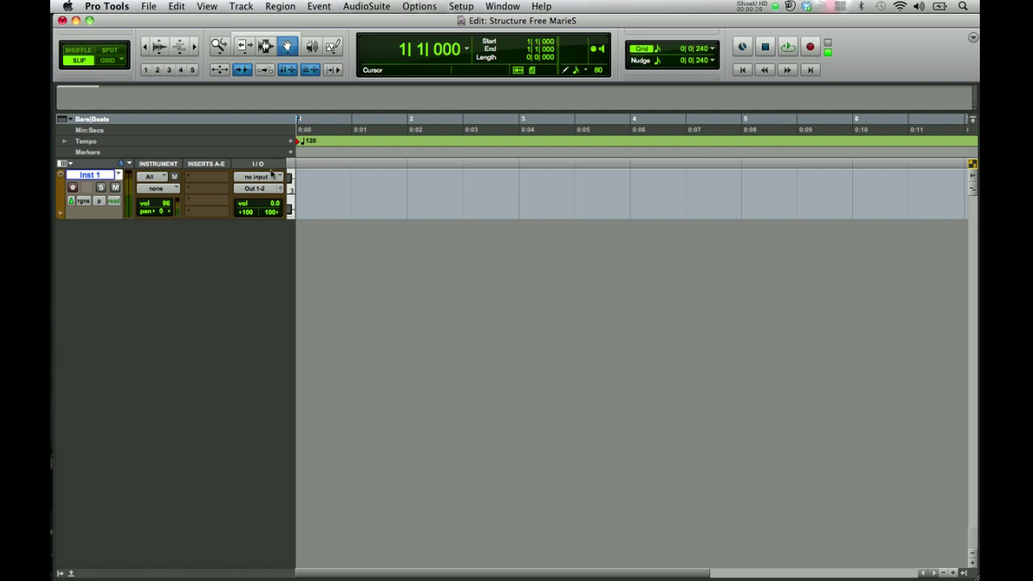
- Rename the instrument track as "Structure Free" and record-enable it
double_click(109, 176)
type("Strudture Free")
key("Return")
left_click(72, 187)
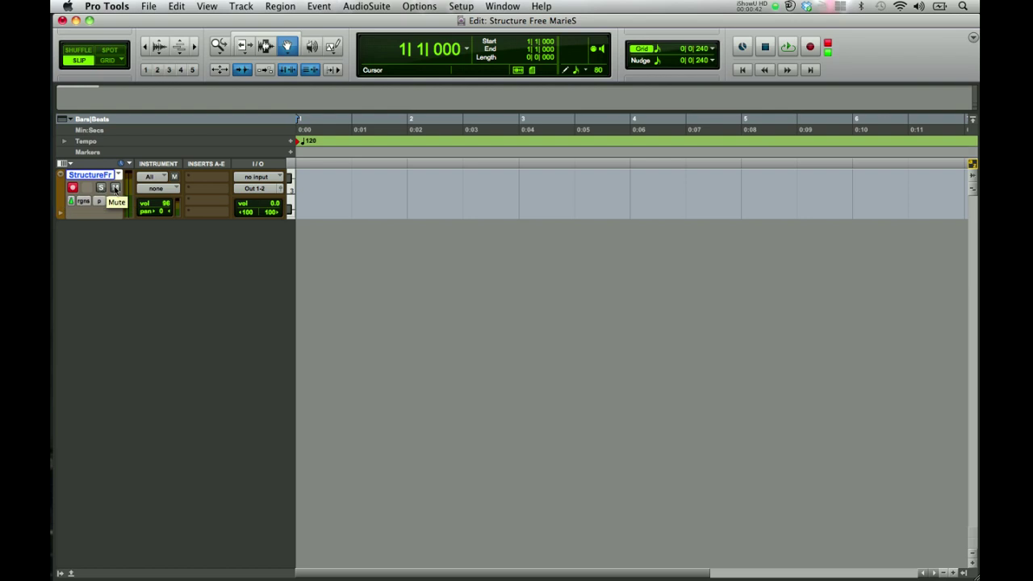
- Insert the multichannel instrument plug-in Structure Free (stereo) in the track's first insert slot
left_click(188, 178)
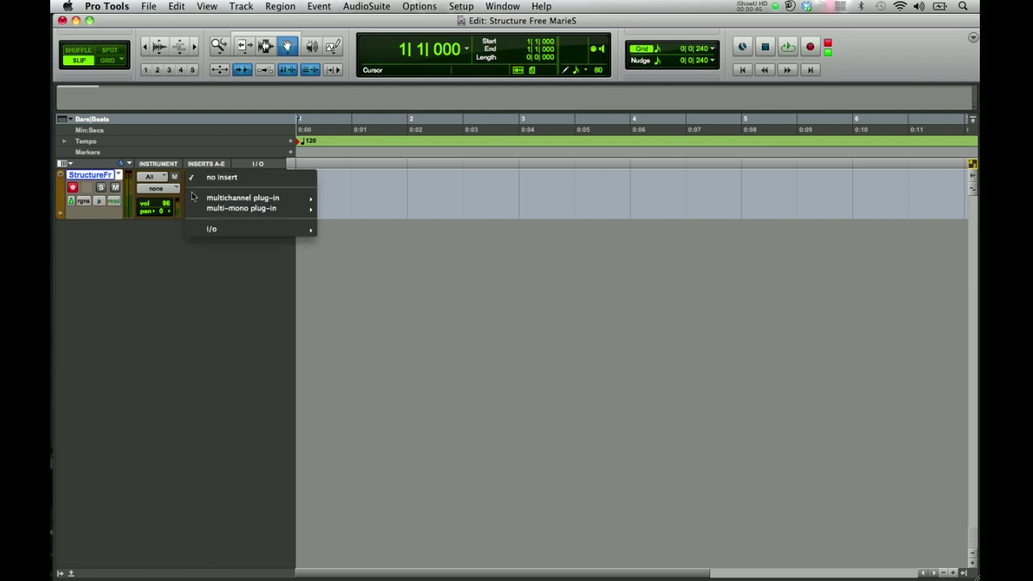
mouse_move(192, 198)
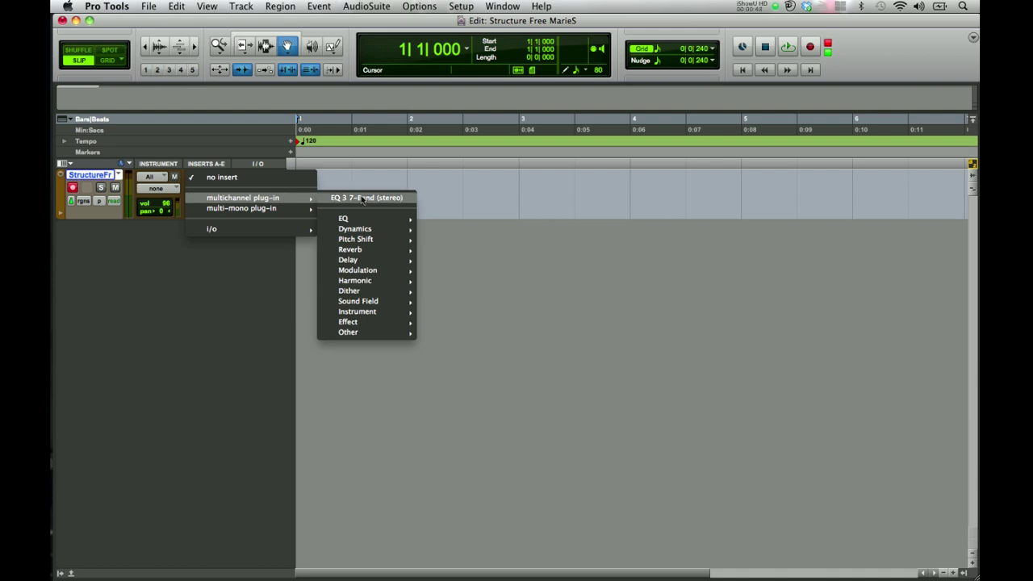
mouse_move(361, 312)
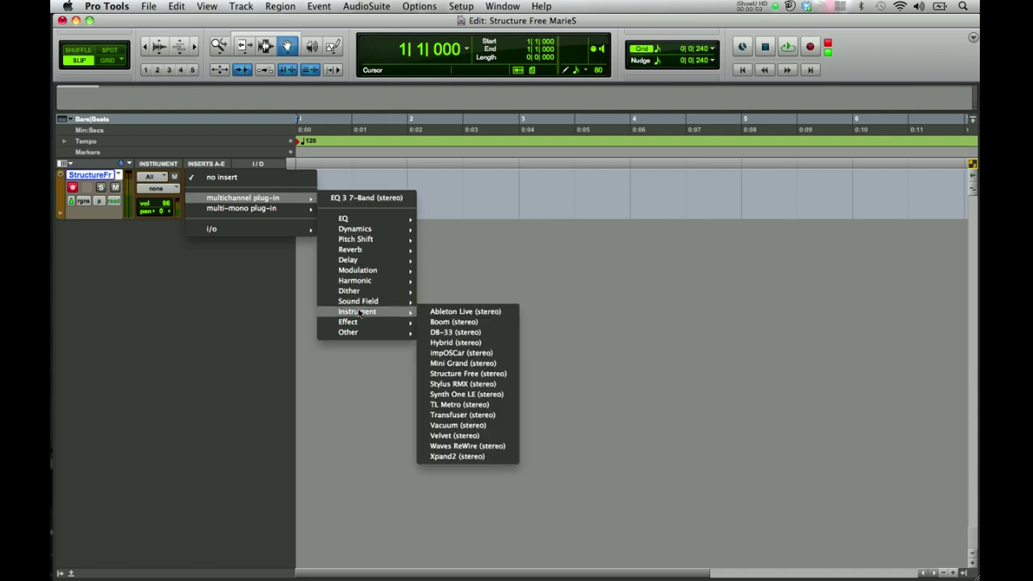
left_click(480, 375)
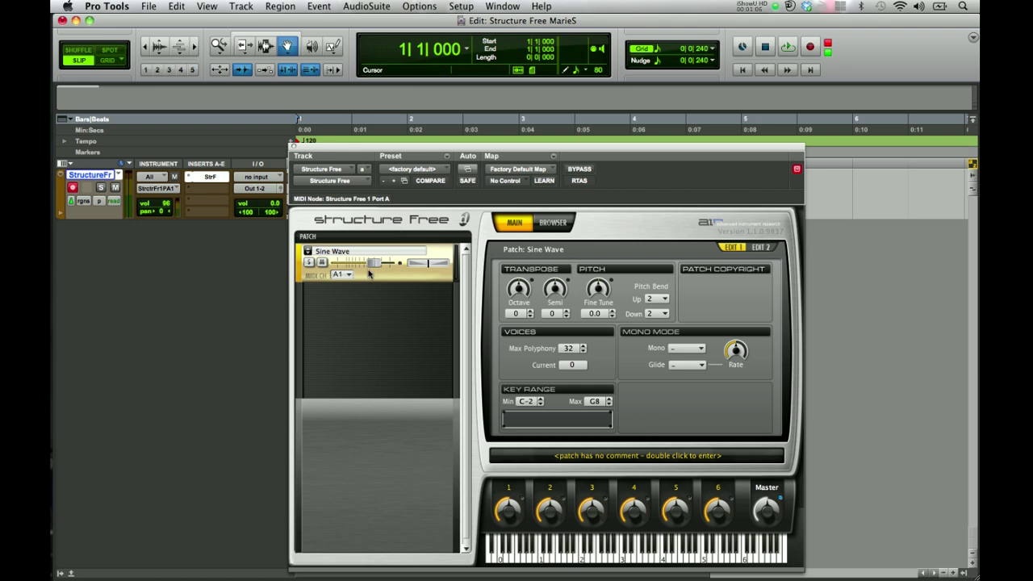
- Remove the default Sine Wave patch from Structure Free's patch list
right_click(305, 246)
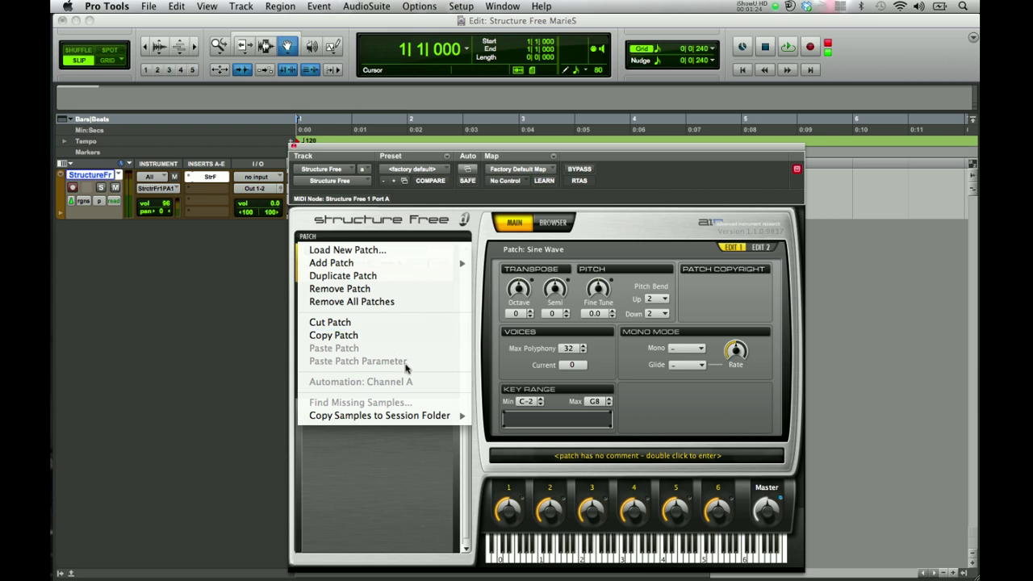
left_click(611, 232)
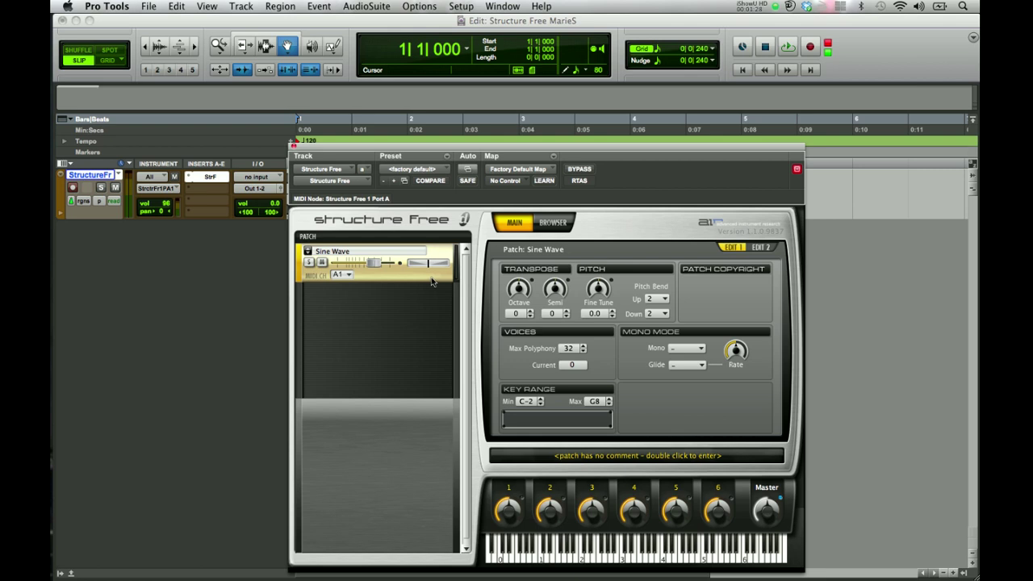
right_click(429, 278)
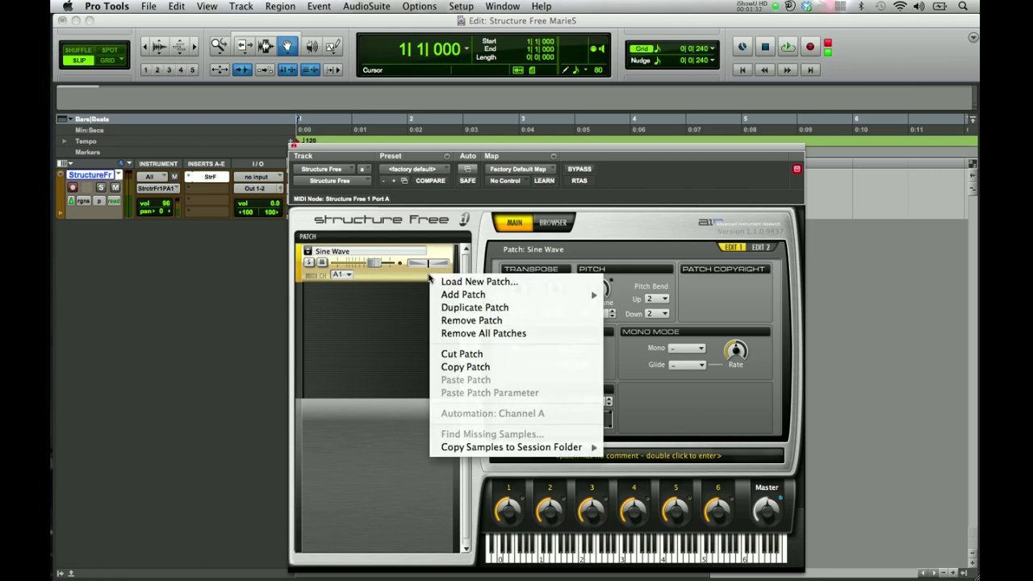
left_click(445, 322)
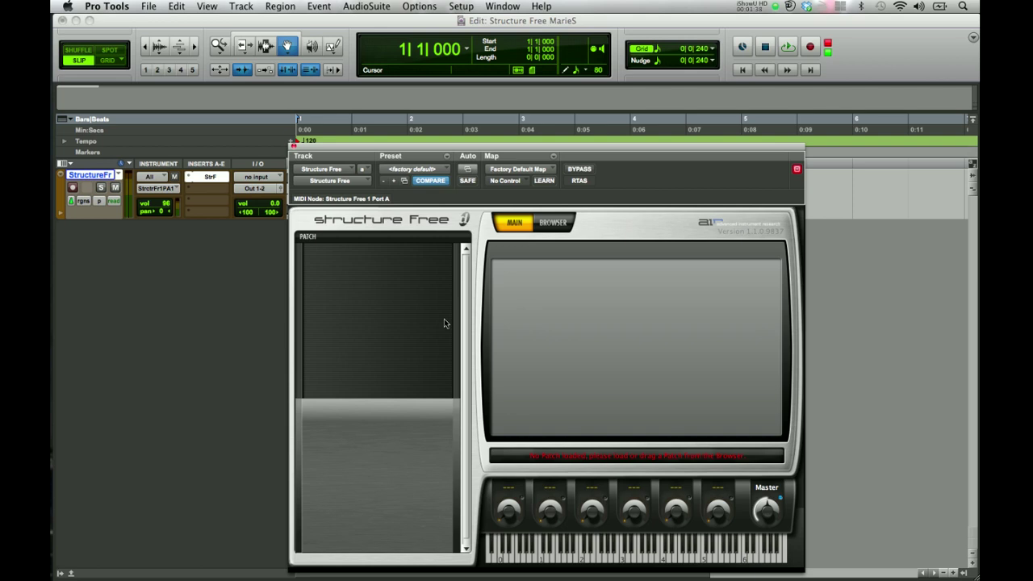
- Load 26 Steel String Acoustic.patch into the empty patch list, widening the Name column to read the full file names
left_click(310, 240)
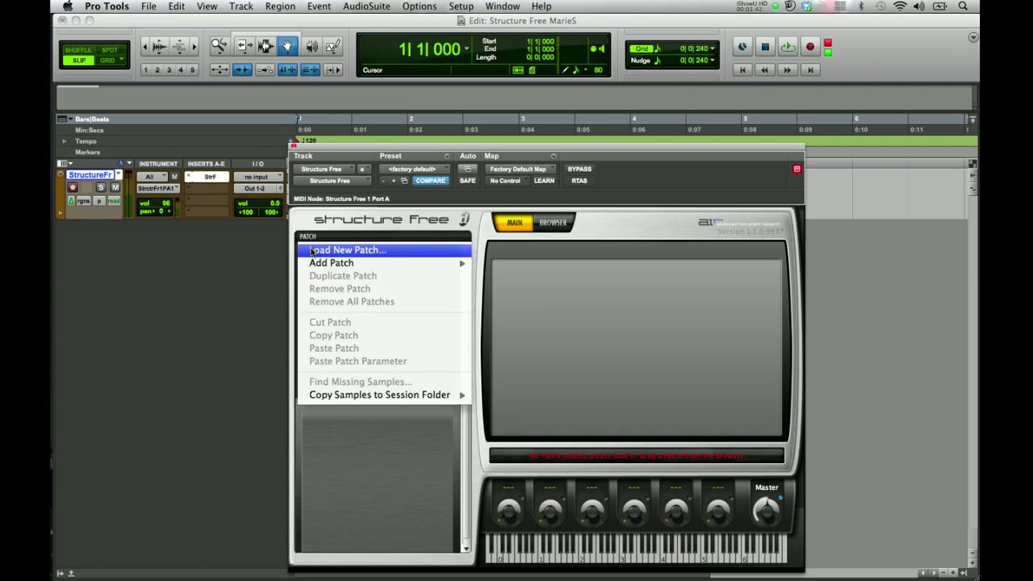
left_click(347, 250)
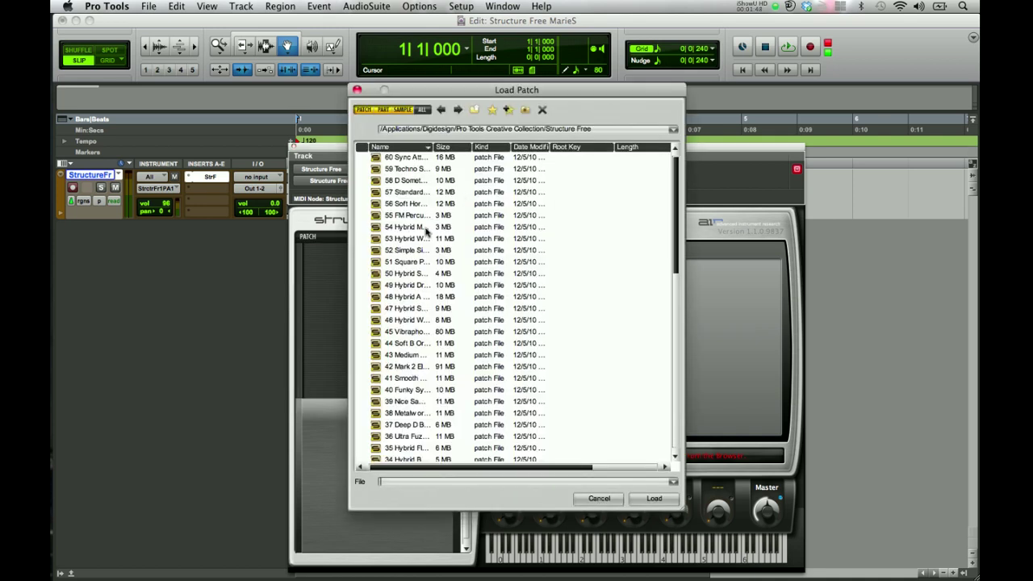
scroll(676, 238, "down", 1)
left_click_drag(677, 239, 680, 193)
left_click_drag(430, 151, 493, 152)
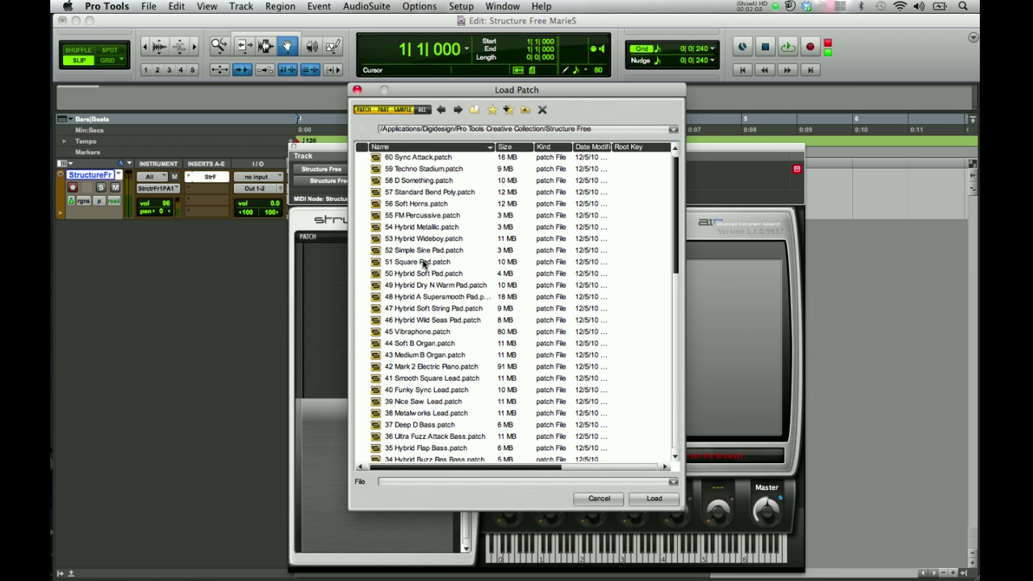
scroll(422, 264, "down", 8)
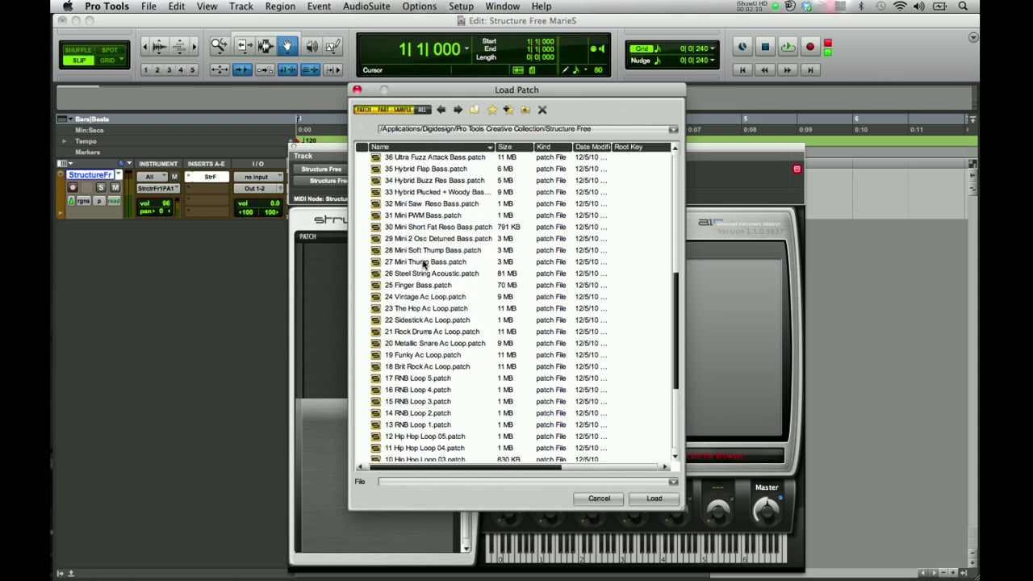
scroll(422, 265, "down", 4)
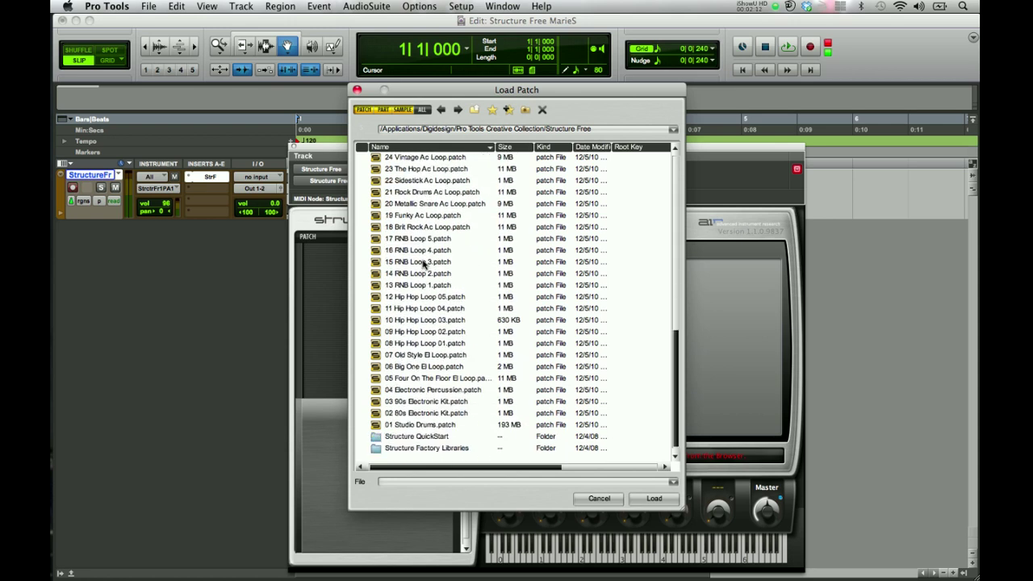
scroll(422, 264, "up", 4)
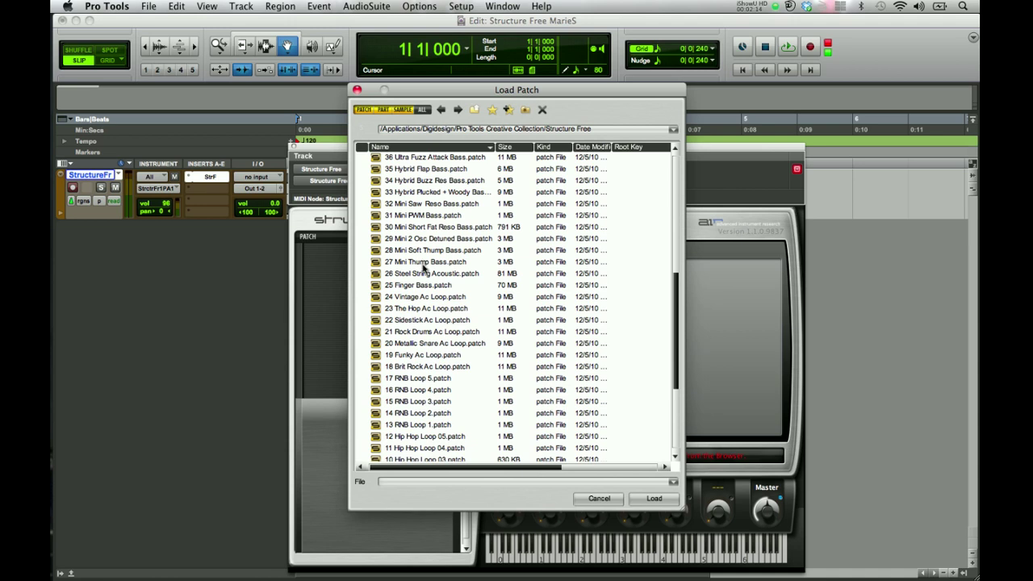
left_click(423, 275)
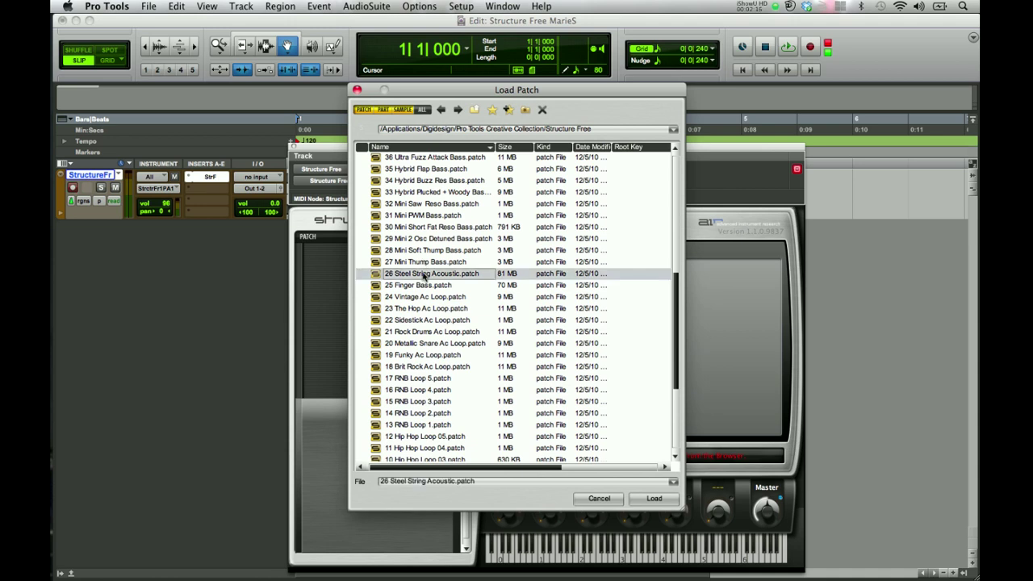
left_click(654, 499)
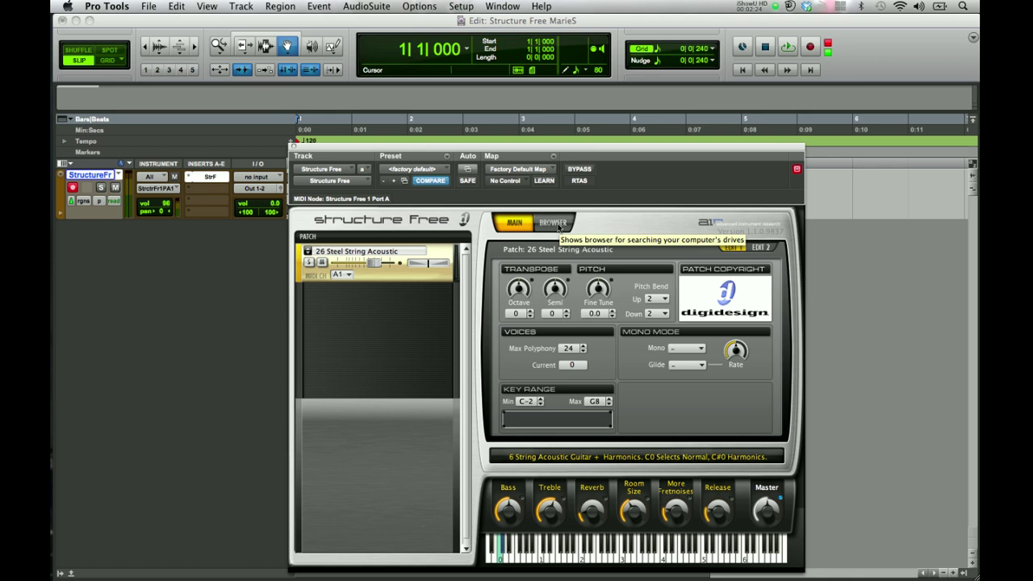
- Browse Structure Free's factory libraries in the plug-in's browser down to the Structure LE folder
left_click(555, 223)
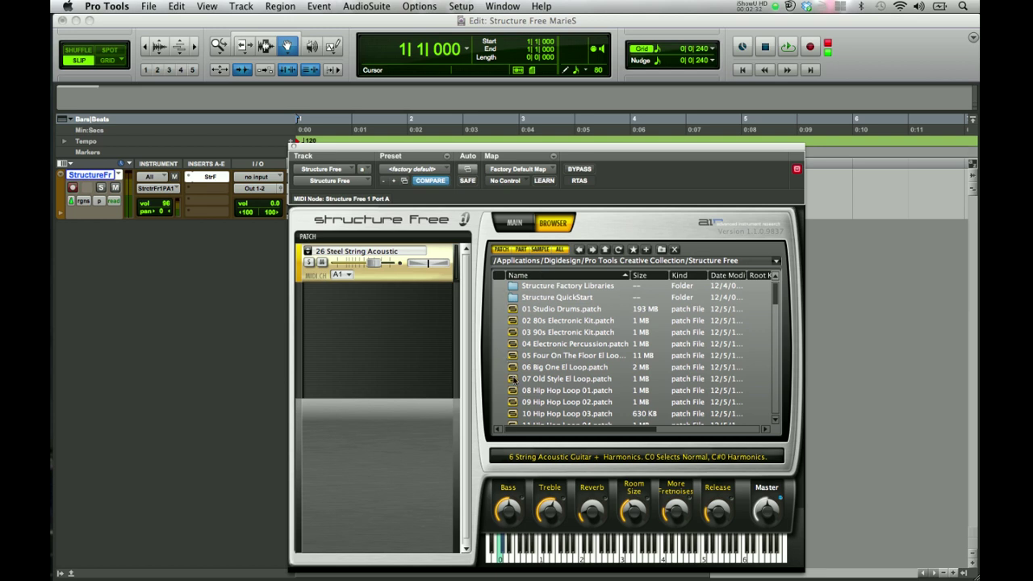
double_click(562, 286)
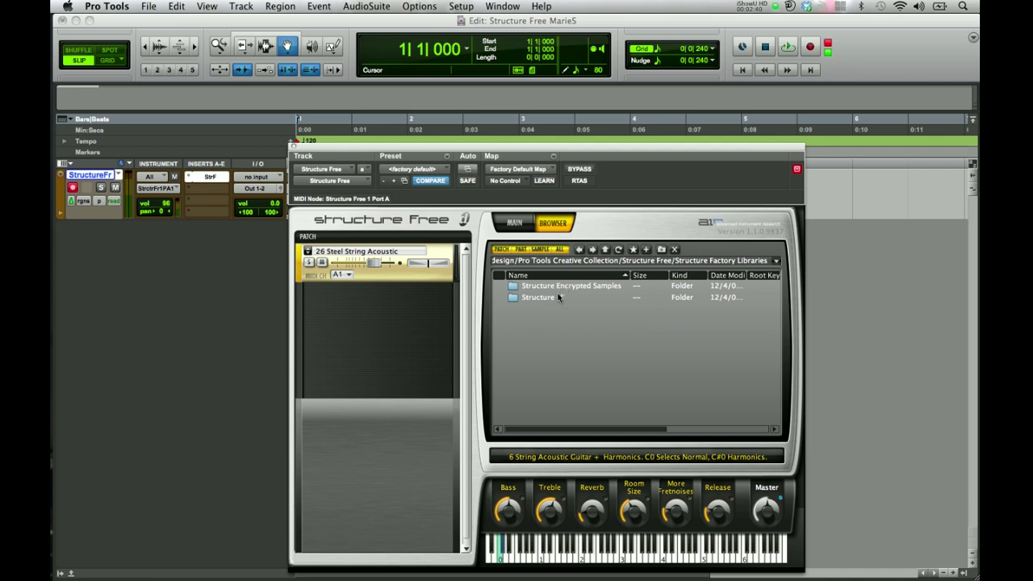
left_click(555, 298)
double_click(554, 297)
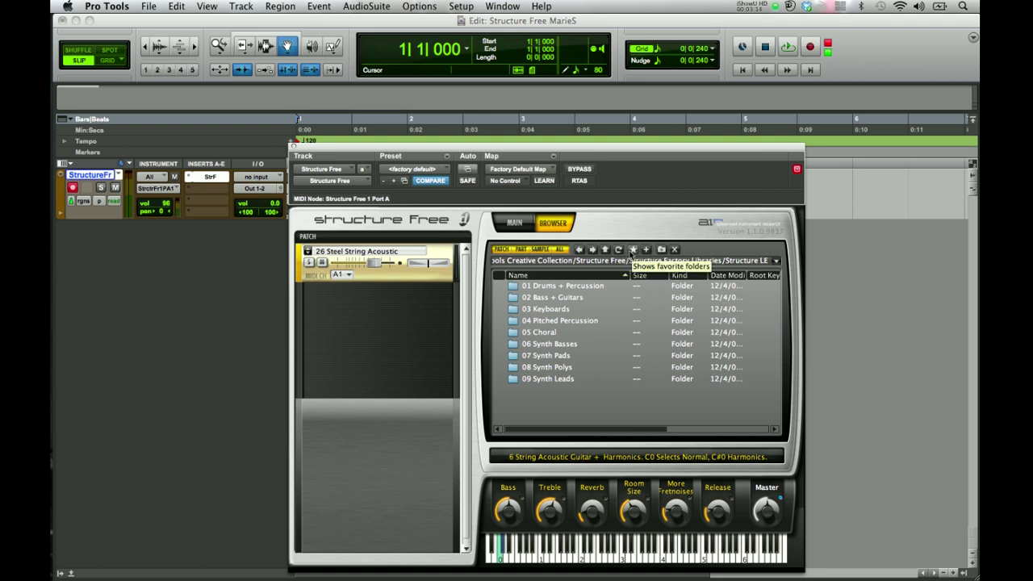
- Show the browser's favorite folders and view the naming prompt for a new favorite entry, cancelling it
left_click(633, 250)
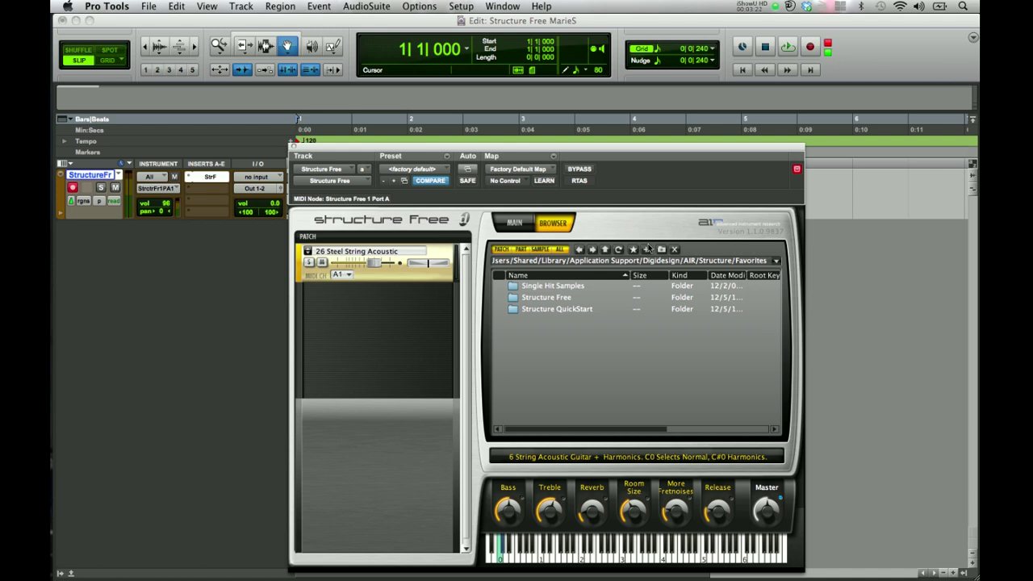
left_click(647, 251)
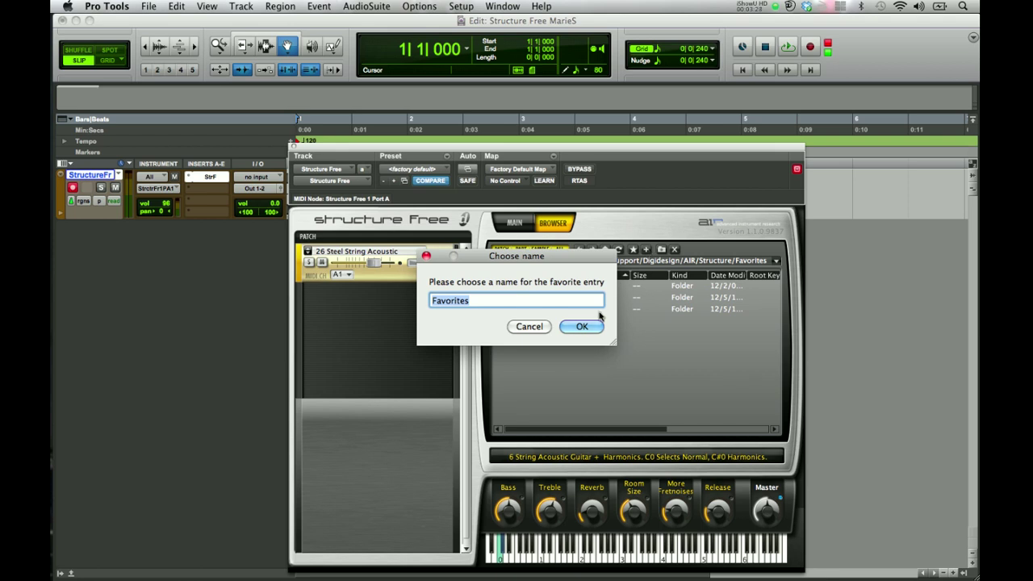
left_click(530, 326)
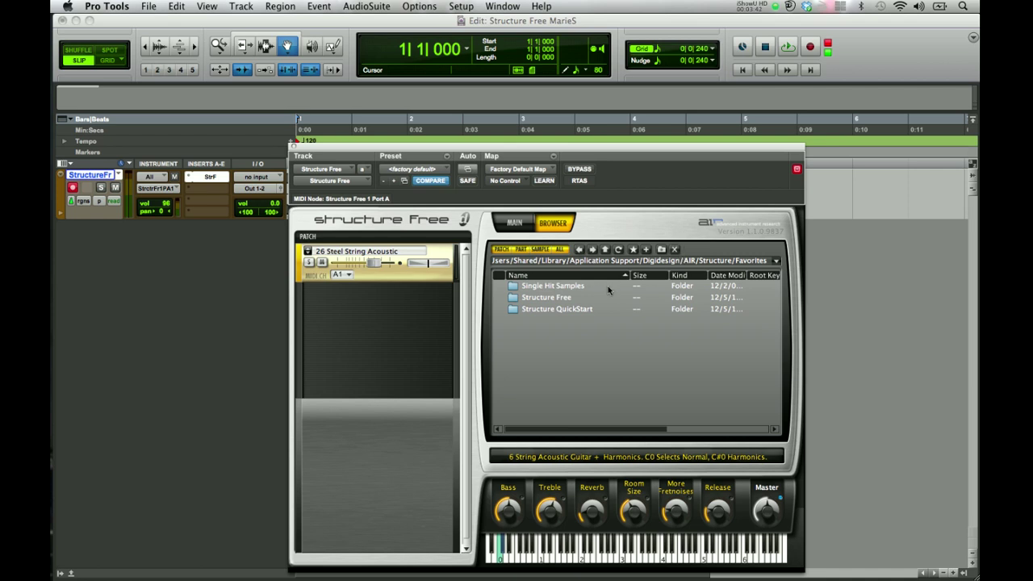
- Add 50 Hybrid Soft Pad.patch from the Structure Free favorite folder to the patch list below 26 Steel String Acoustic
left_click(566, 297)
double_click(566, 298)
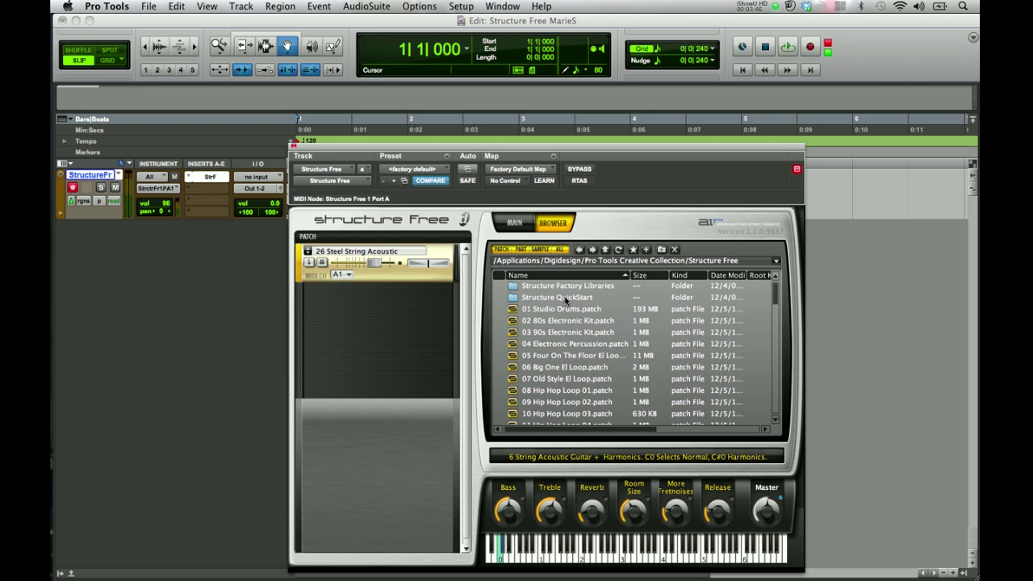
scroll(568, 356, "down", 4)
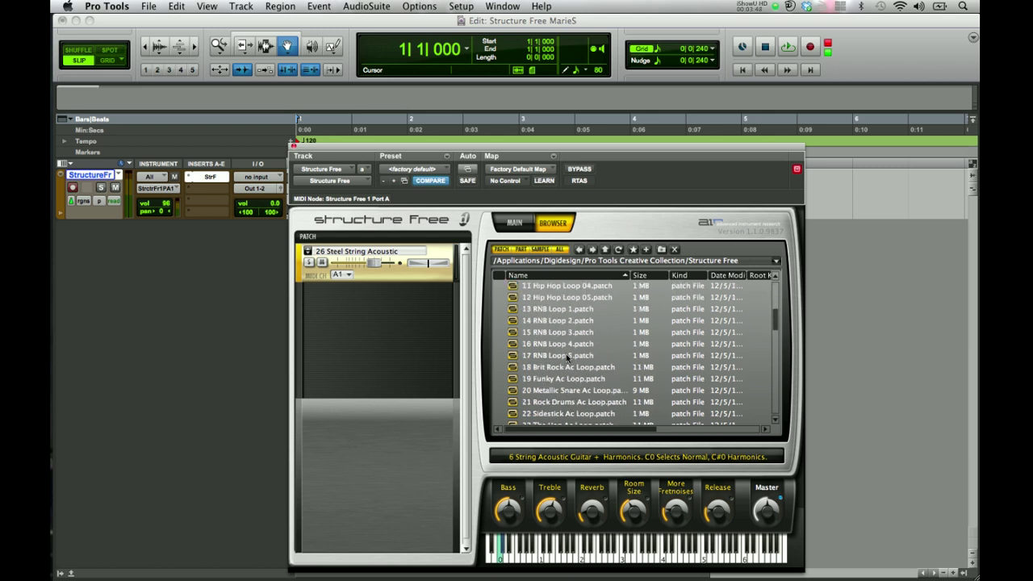
scroll(565, 354, "down", 6)
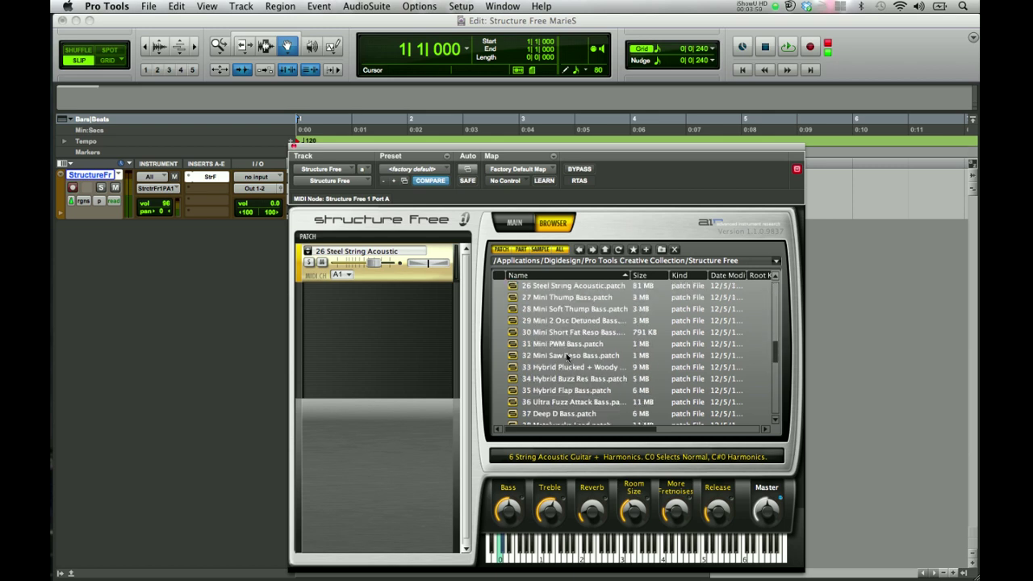
scroll(568, 356, "down", 3)
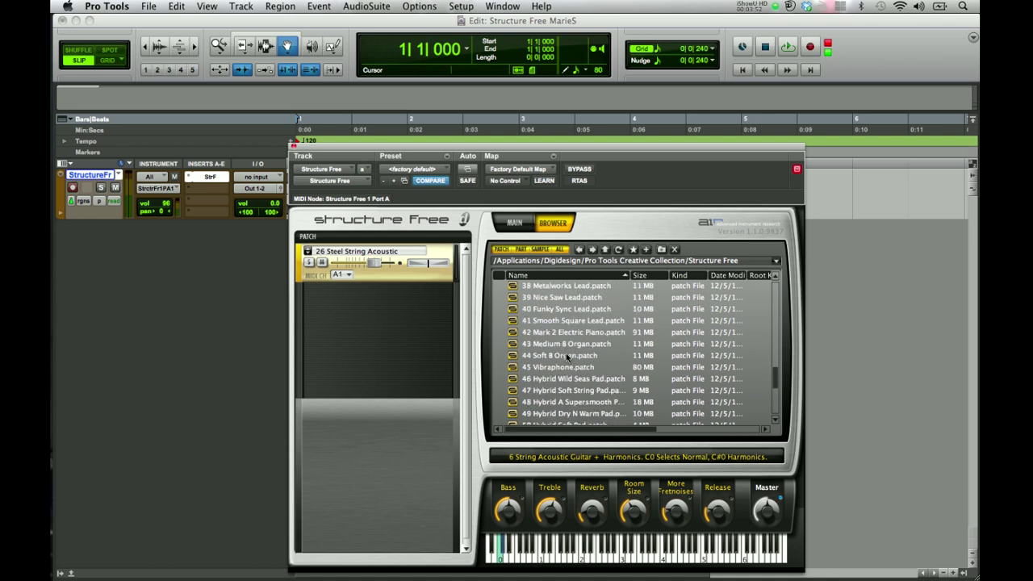
scroll(568, 356, "down", 1)
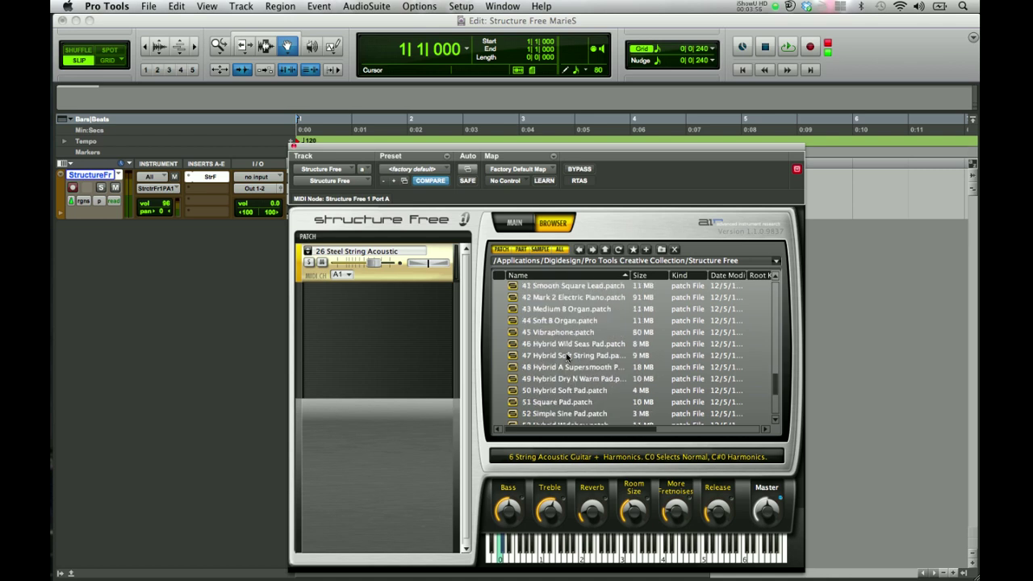
left_click_drag(566, 392, 382, 305)
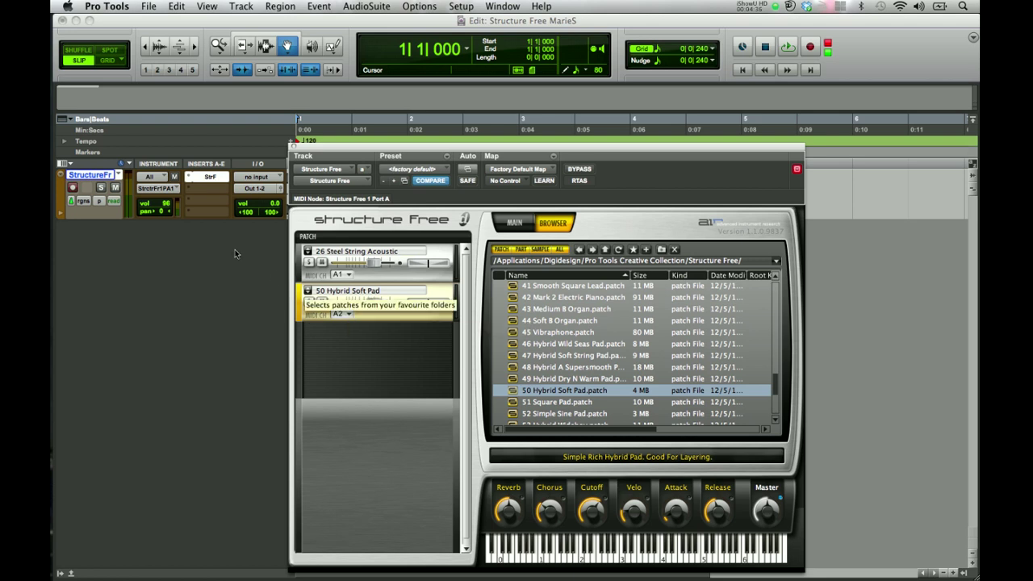
- Keep the track's MIDI output on Structure Free 1 Port A channel-1 and assign 50 Hybrid Soft Pad to Port A, Channel 1
left_click(173, 189)
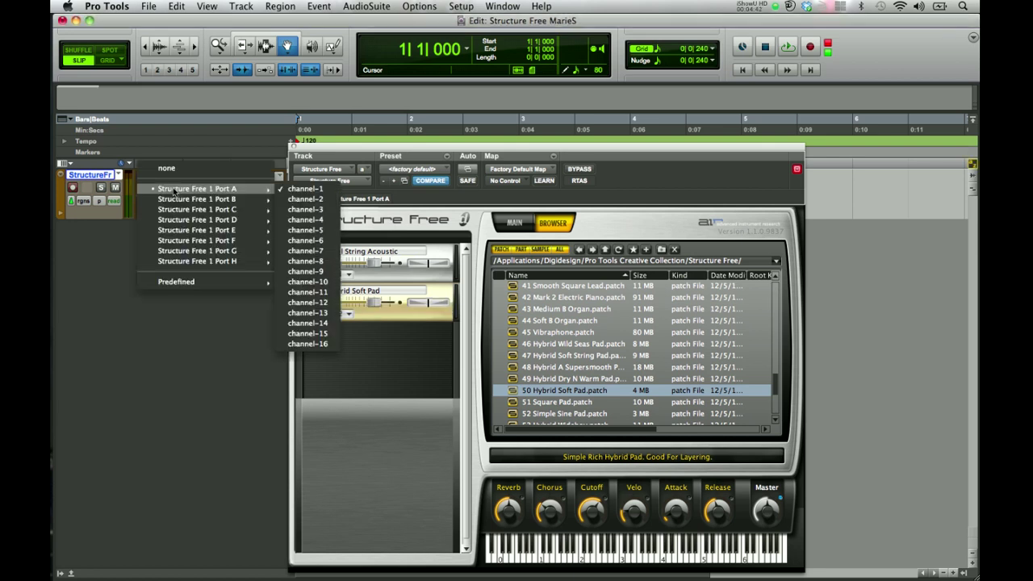
left_click(309, 191)
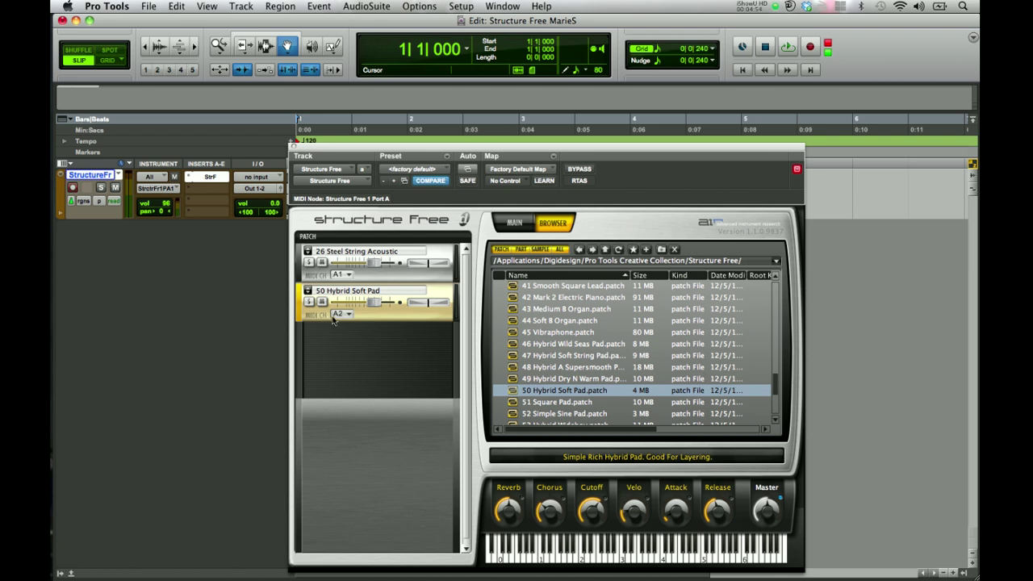
left_click(338, 316)
mouse_move(343, 327)
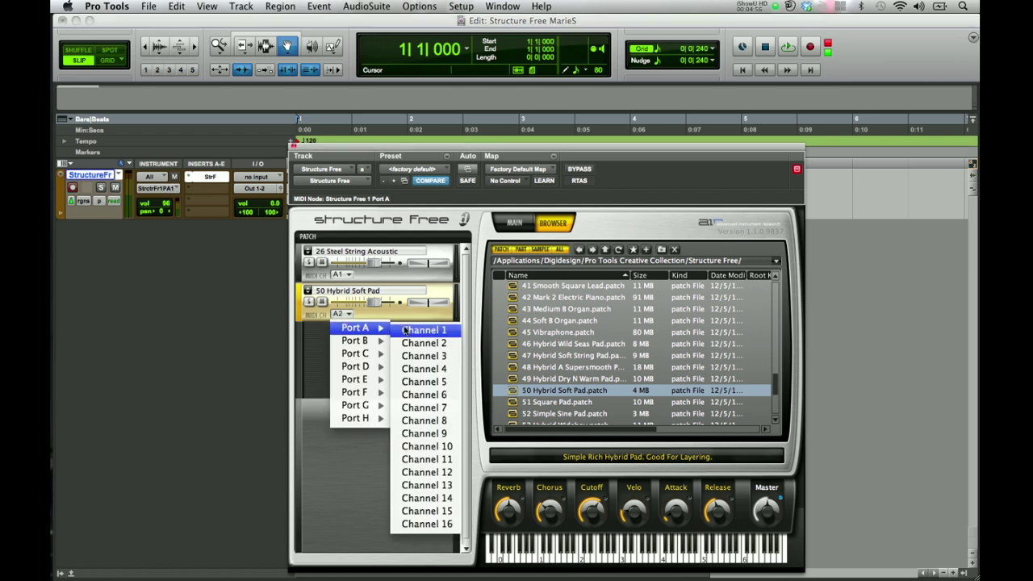
left_click(404, 329)
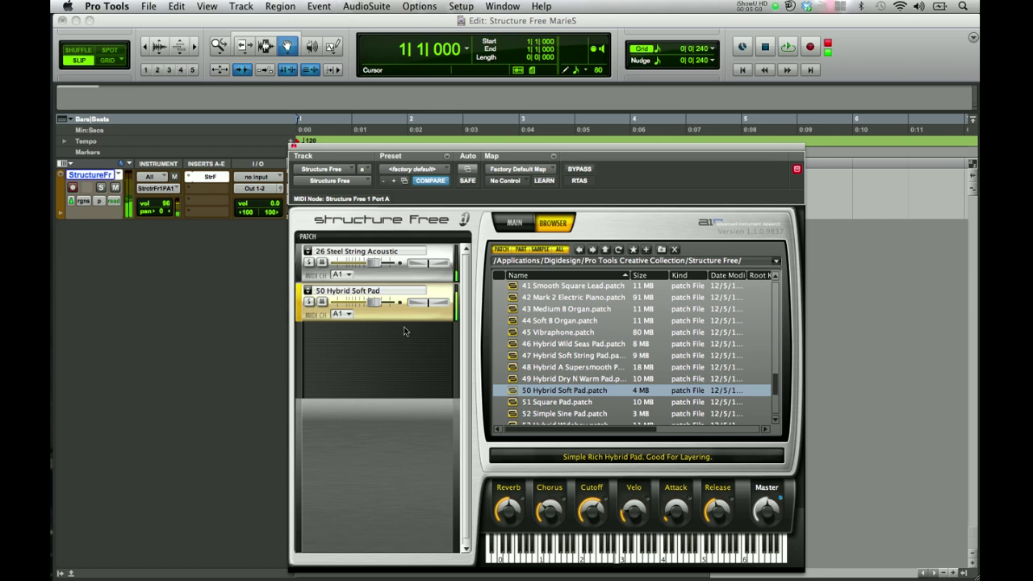
- Select the 26 Steel String Acoustic patch and solo it
left_click(396, 333)
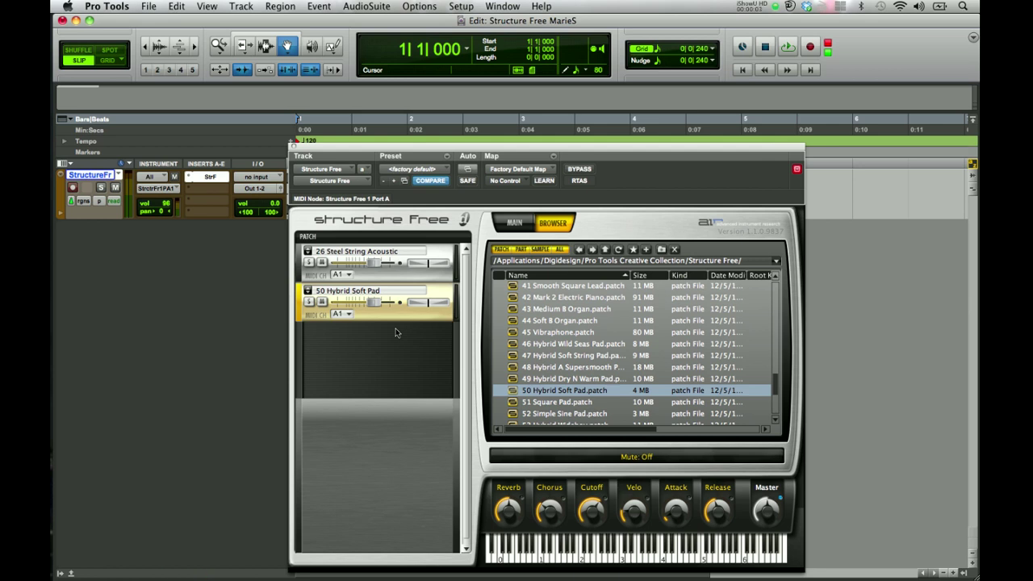
left_click(398, 279)
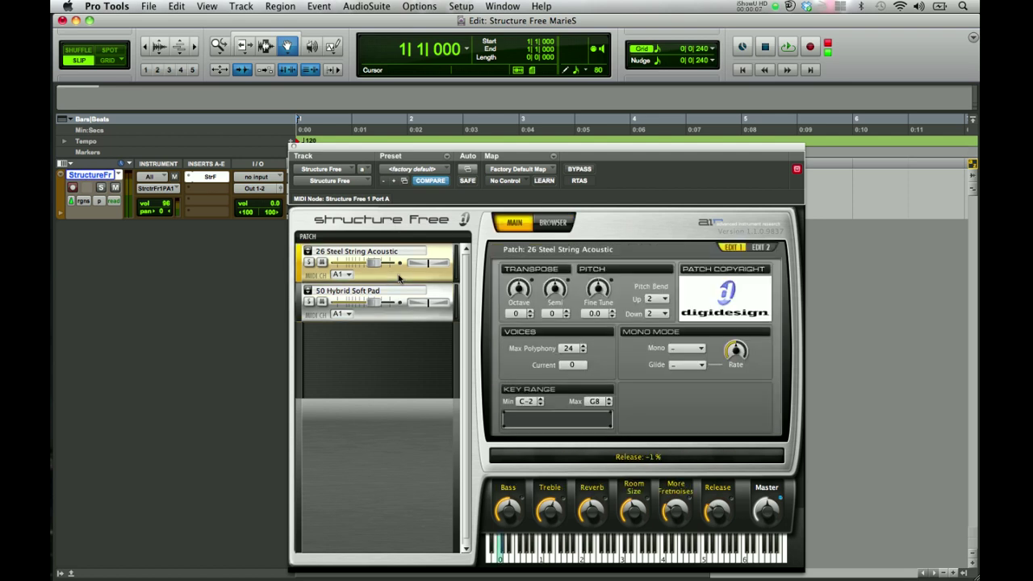
left_click(309, 262)
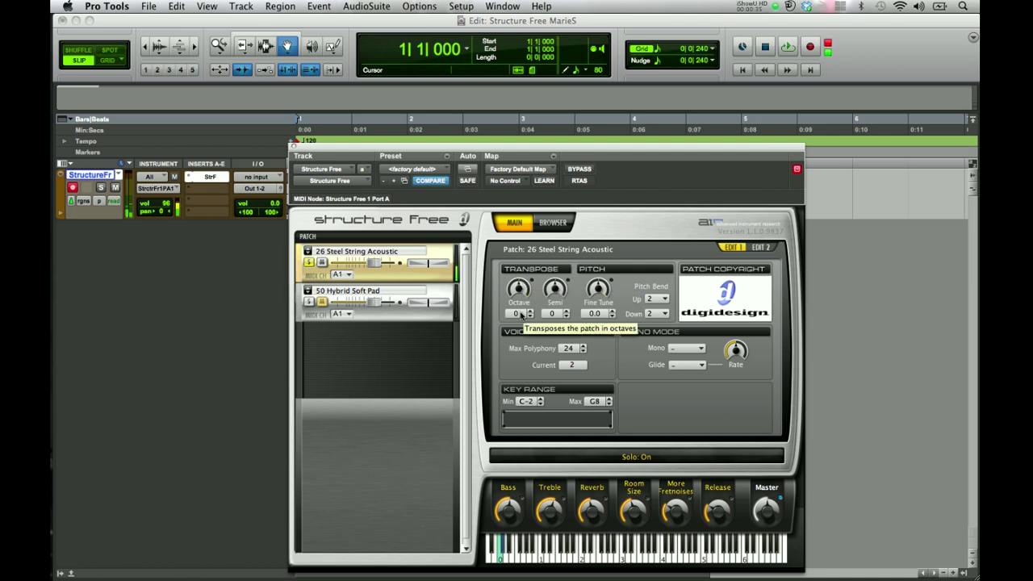
- Try transposing 26 Steel String Acoustic by +1 octave and +1 semitone and fine-tuning it by +19.0 cents, resetting each to 0
left_click(530, 311)
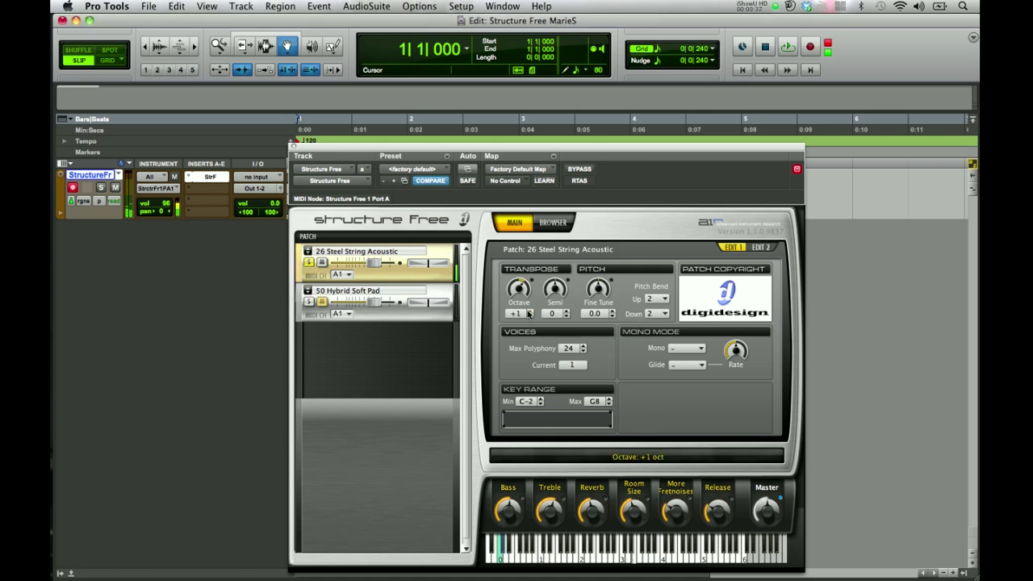
left_click(530, 316)
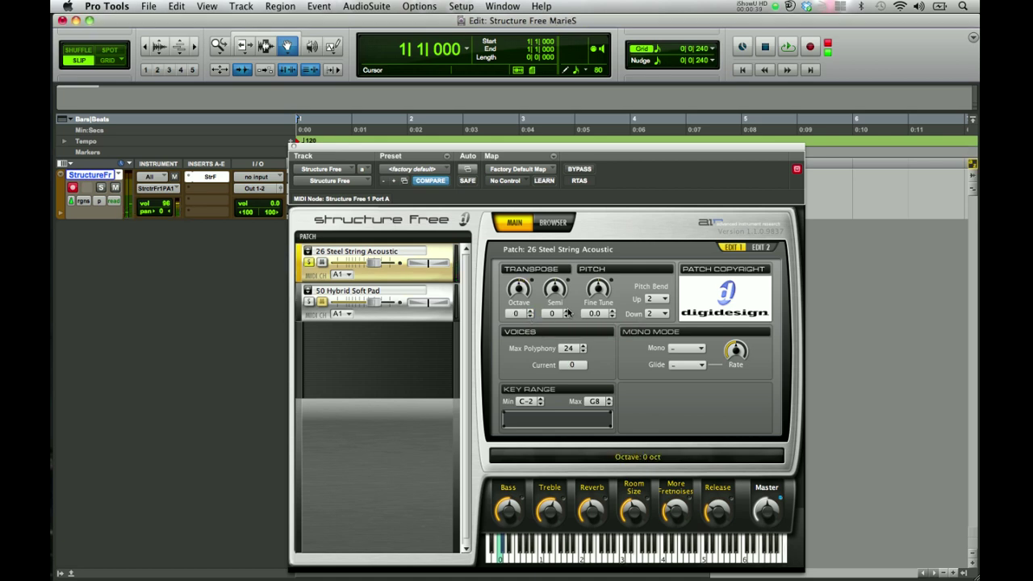
left_click(566, 311)
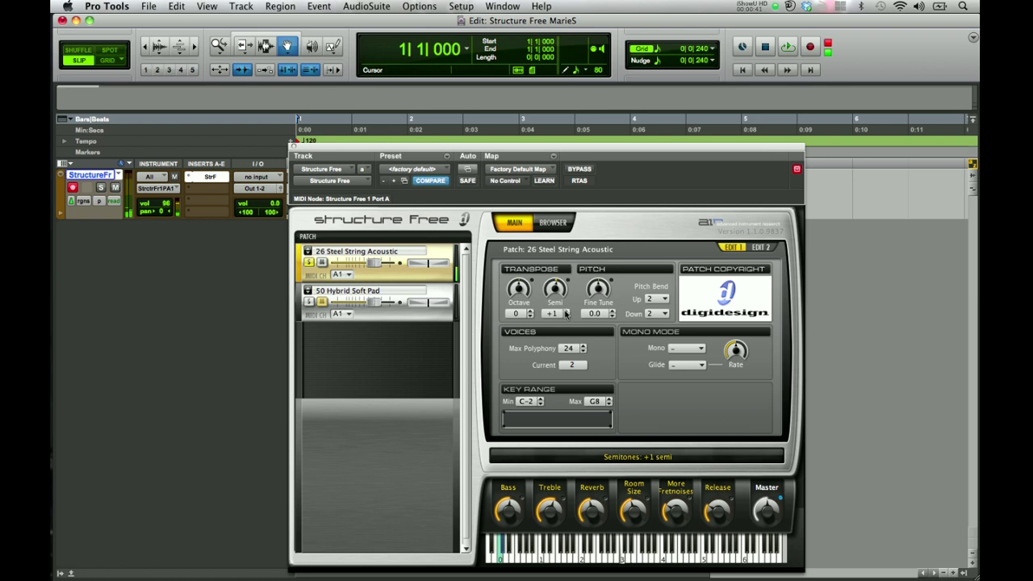
left_click(567, 316)
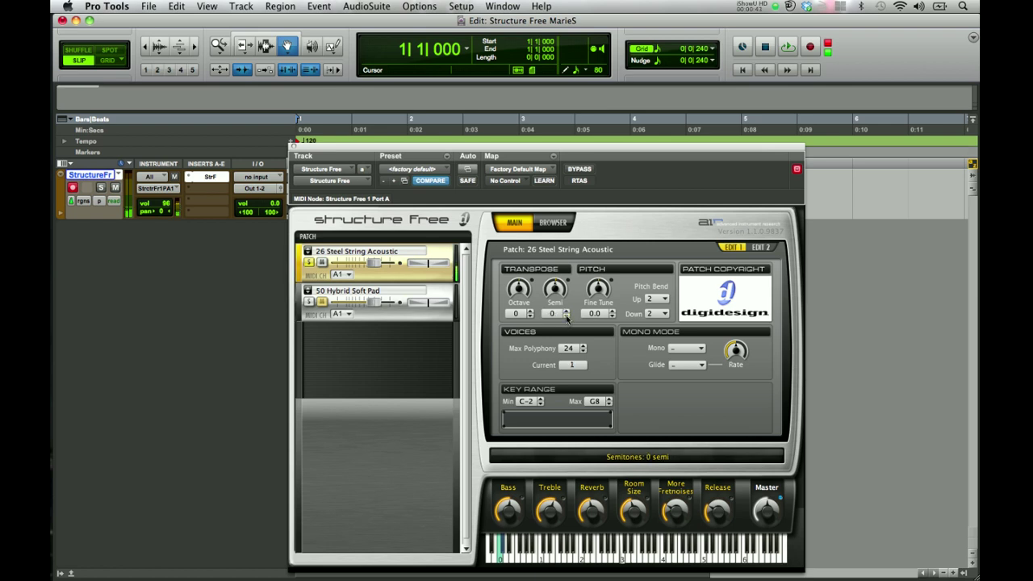
mouse_move(598, 288)
left_mouse_down()
mouse_move(595, 273)
mouse_move(601, 316)
mouse_move(599, 289)
left_mouse_up()
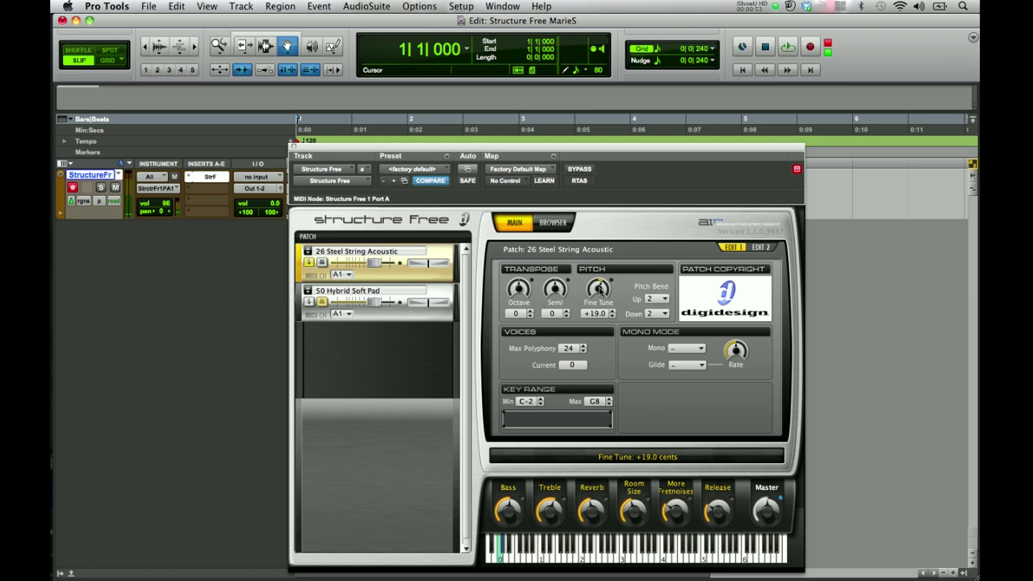
left_click(599, 291, "alt")
- Look through the upward pitch bend ranges, keeping 2, and check the patch's maximum polyphony control
left_click(665, 301)
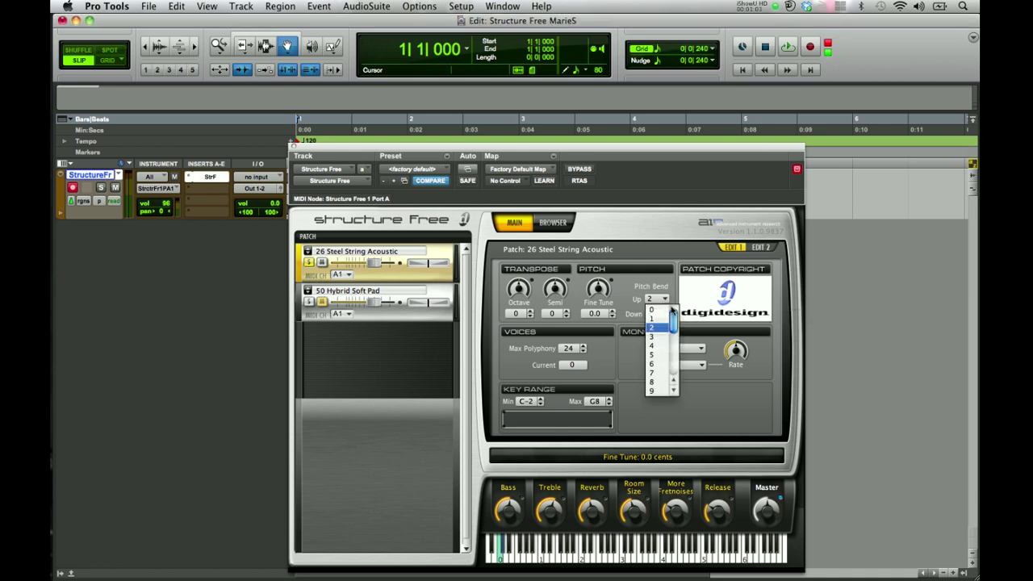
scroll(674, 356, "down", 5)
scroll(674, 360, "up", 5)
left_click(655, 327)
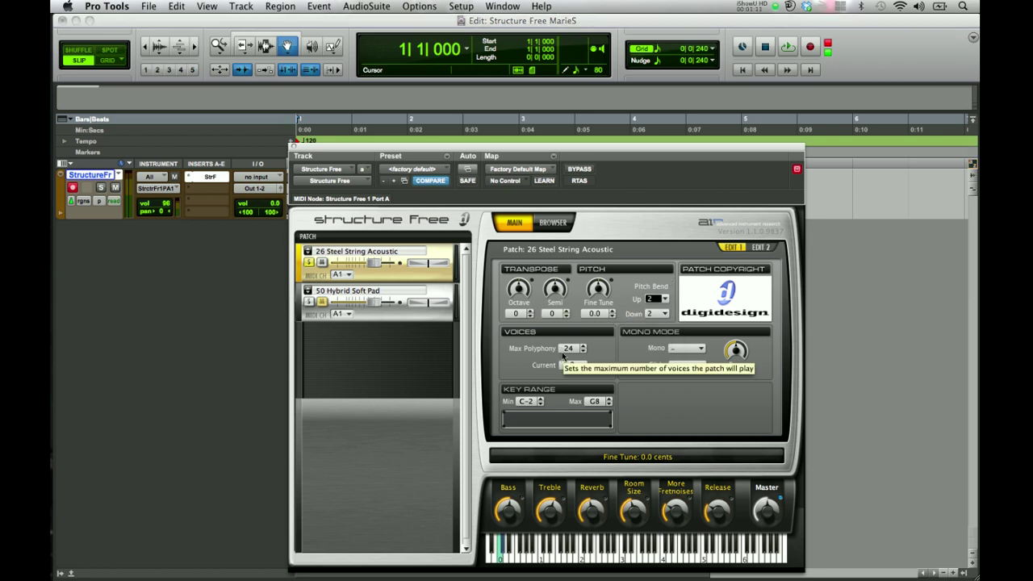
left_click(584, 346)
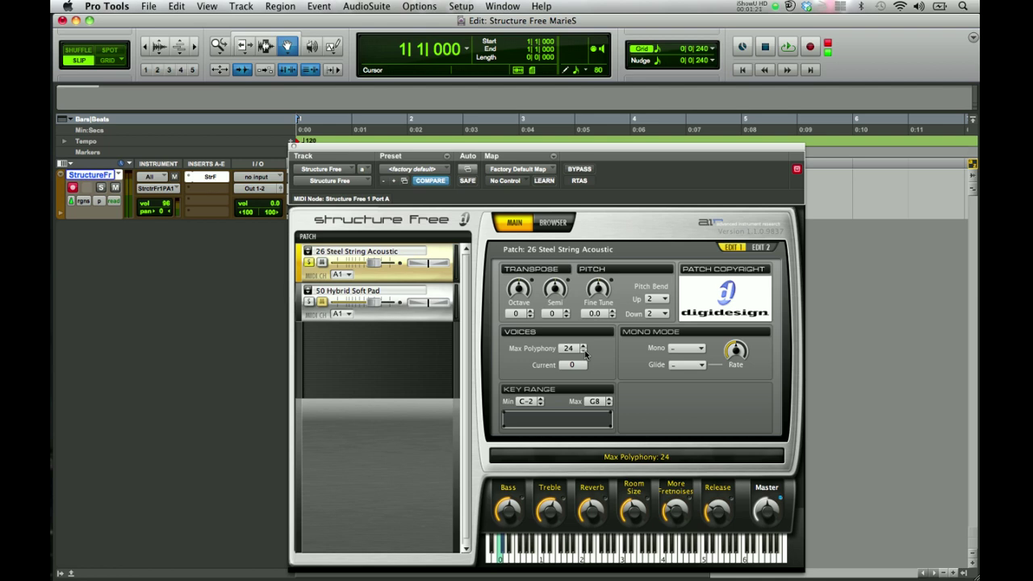
- Look through the Mono and Glide choices in the patch's Mono Mode settings
left_click(691, 348)
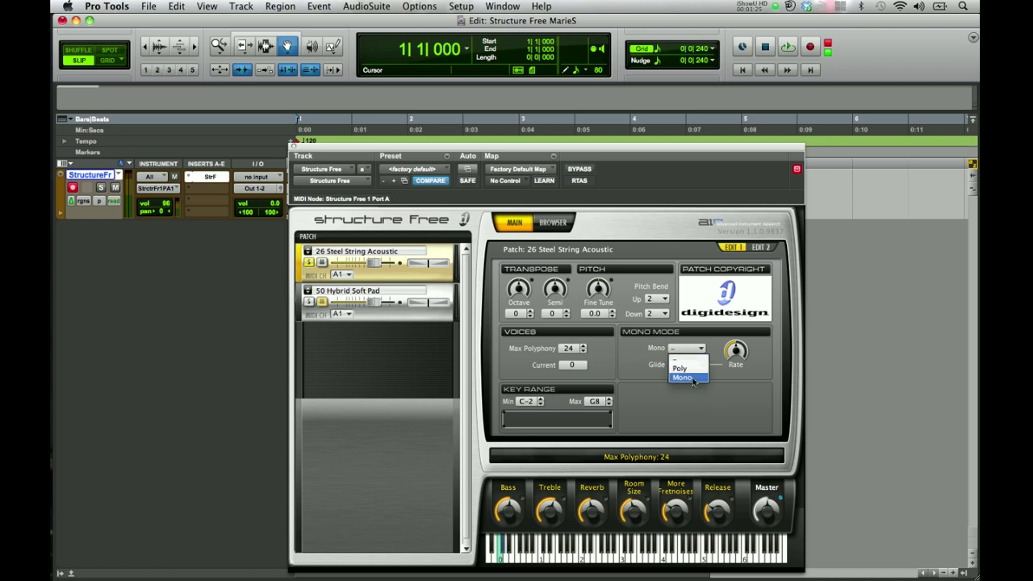
left_click(693, 377)
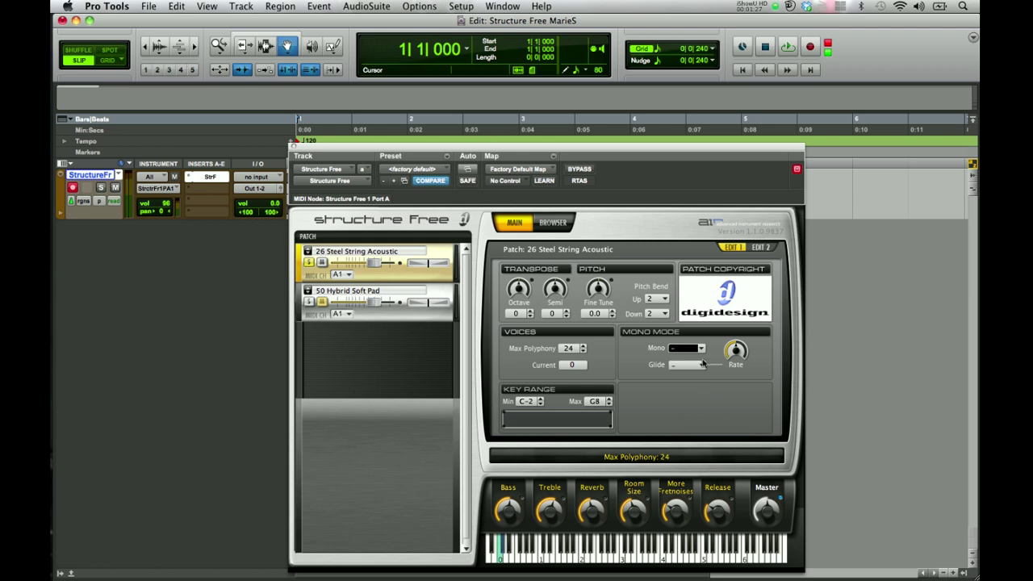
left_click(704, 365)
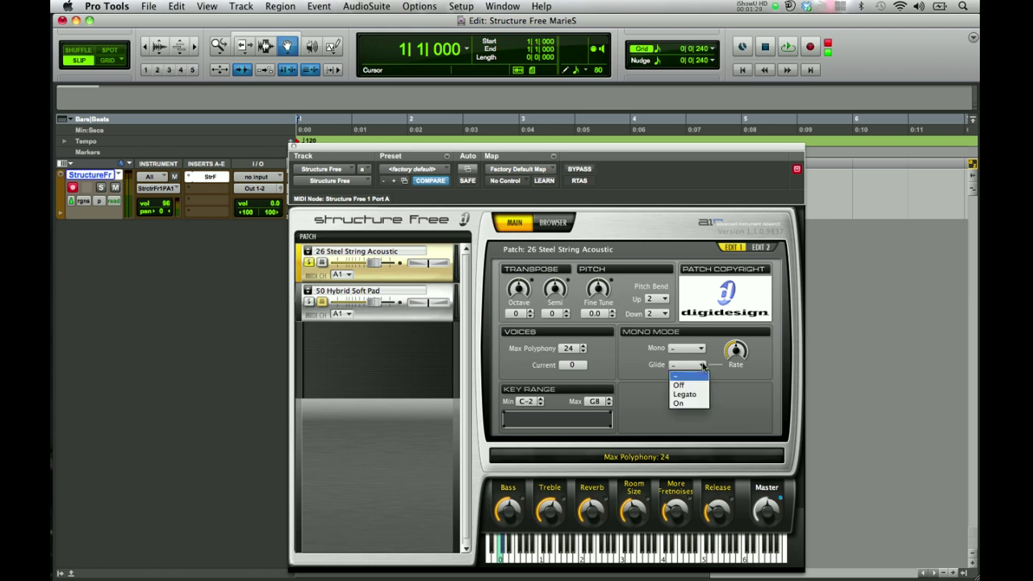
left_click(703, 365)
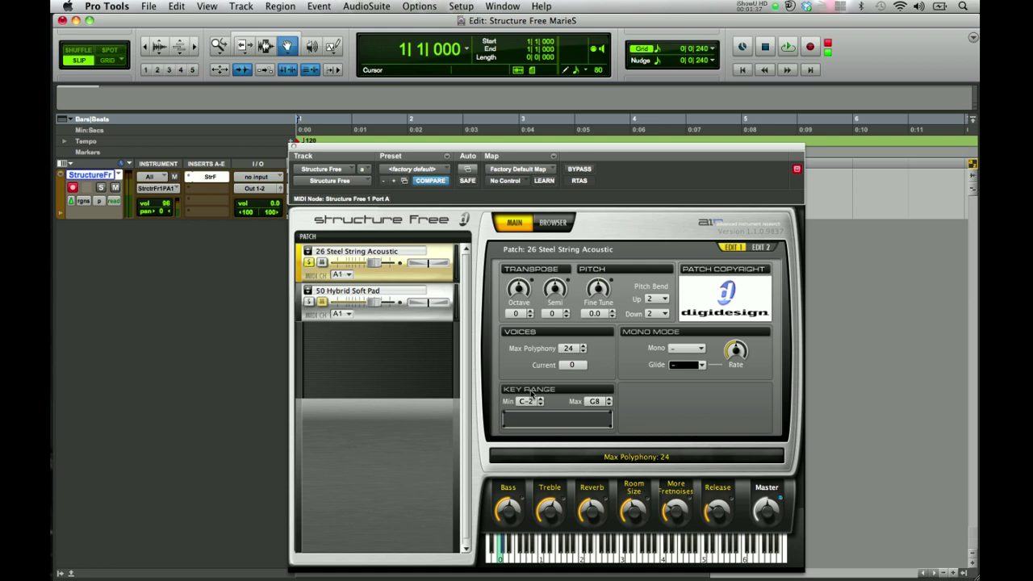
- Try adjusting the lower key range limit of 26 Steel String Acoustic graphically, and set its minimum to C3
left_click_drag(507, 430, 638, 426)
left_click_drag(522, 429, 482, 430)
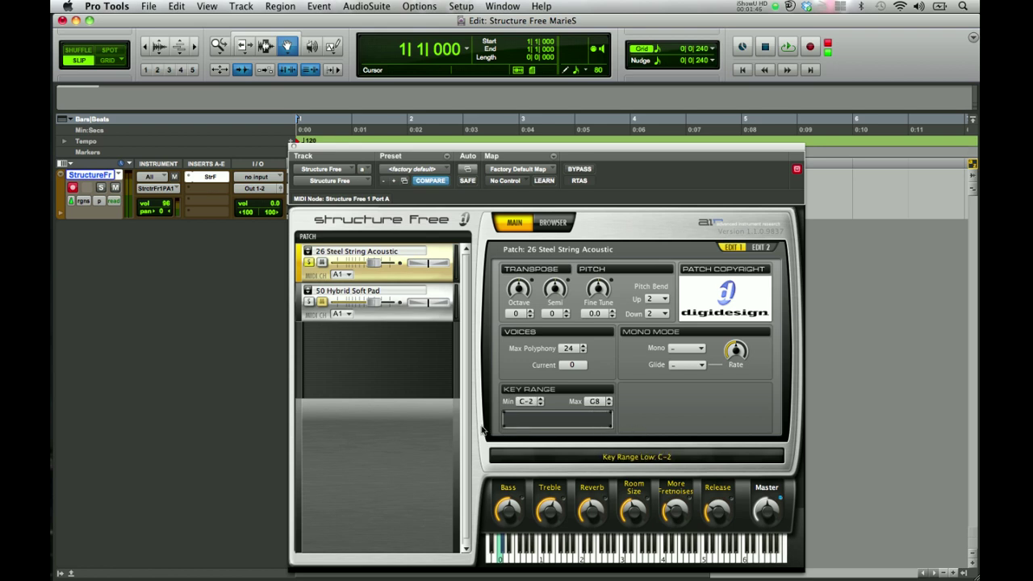
left_click(529, 401)
type("C3")
key("Tab")
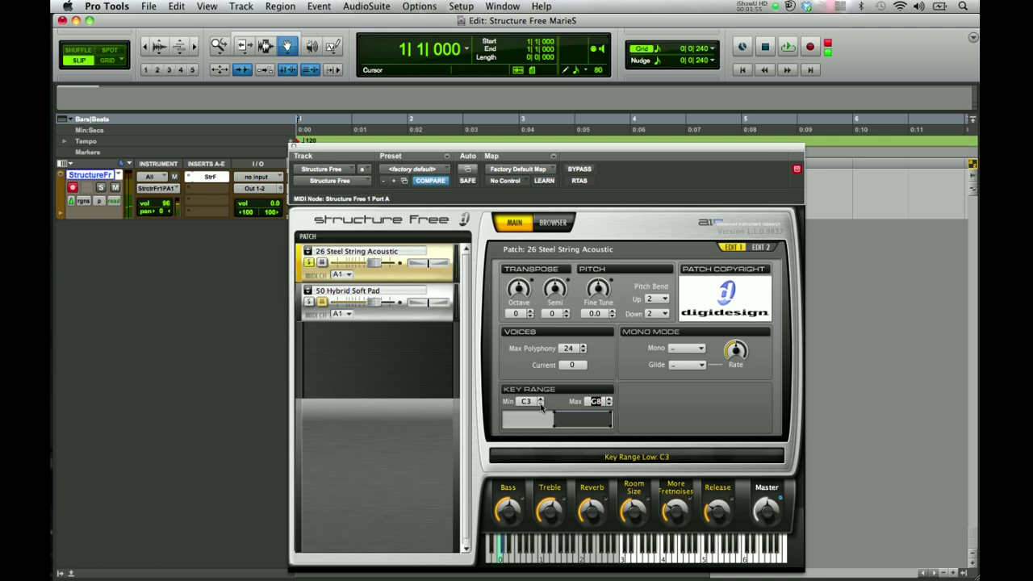
left_click(640, 409)
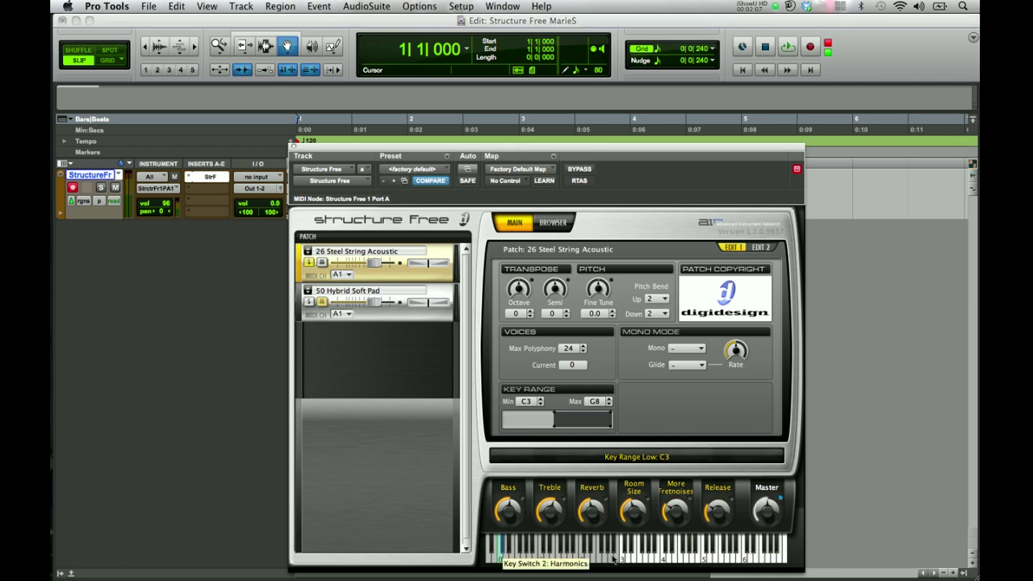
- Audition keys around C3 on the plug-in's on-screen keyboard to test the patch's lower key range limit
left_click(613, 559)
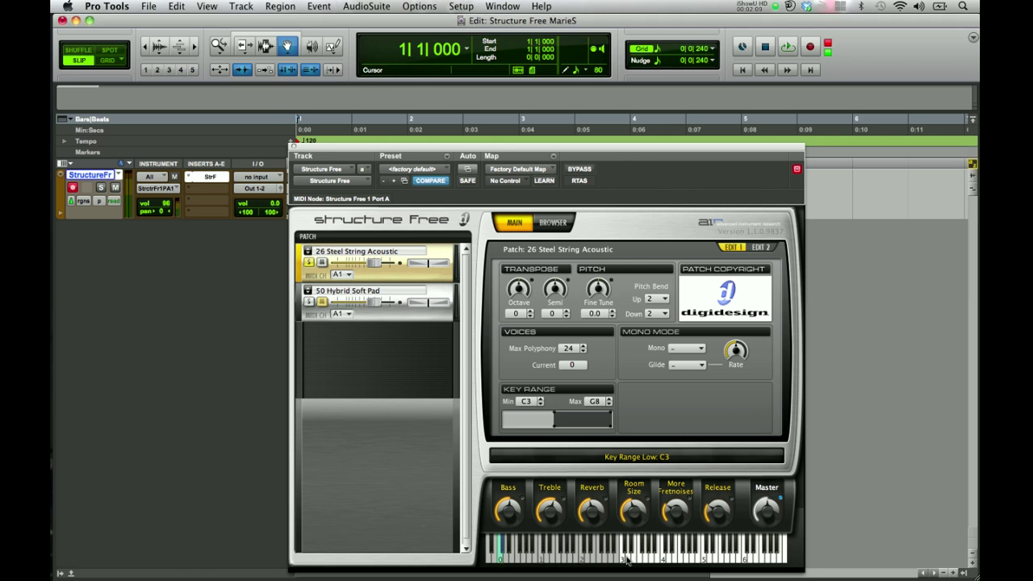
left_click(621, 562)
left_click(621, 559)
left_click(621, 559)
left_click(621, 559)
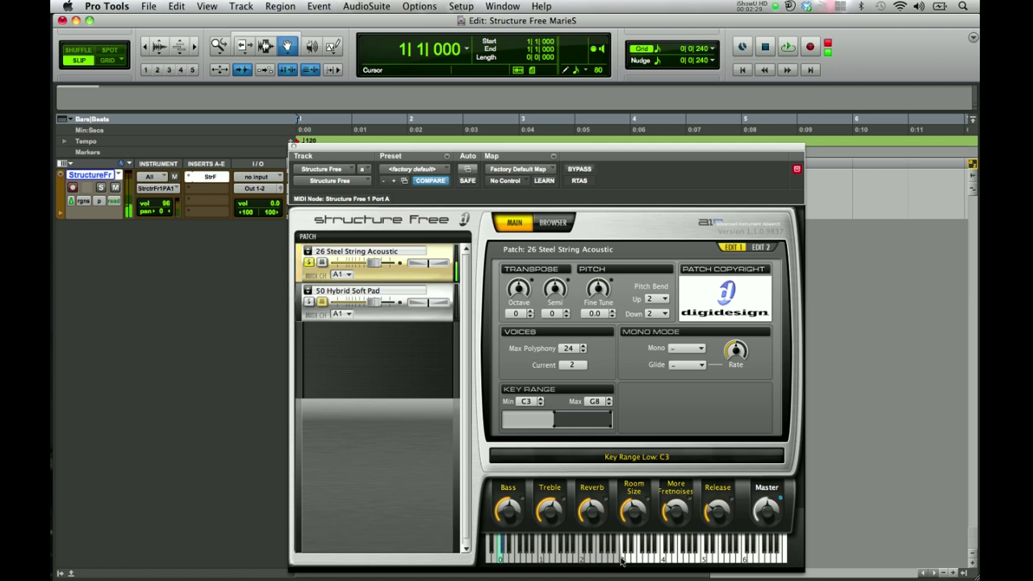
left_click(622, 558)
left_click(621, 551)
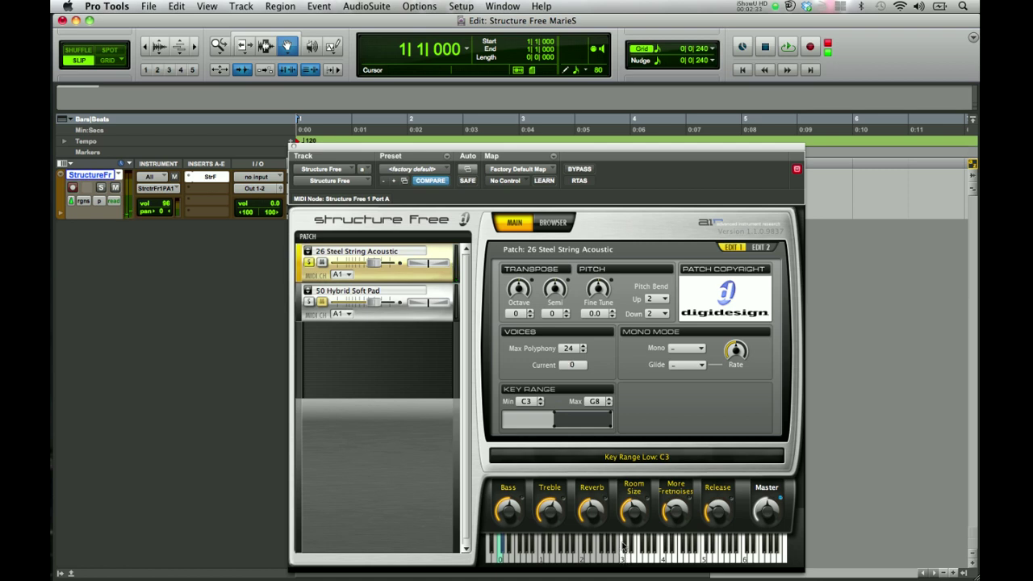
left_click(622, 548)
left_click(622, 547)
left_click(621, 547)
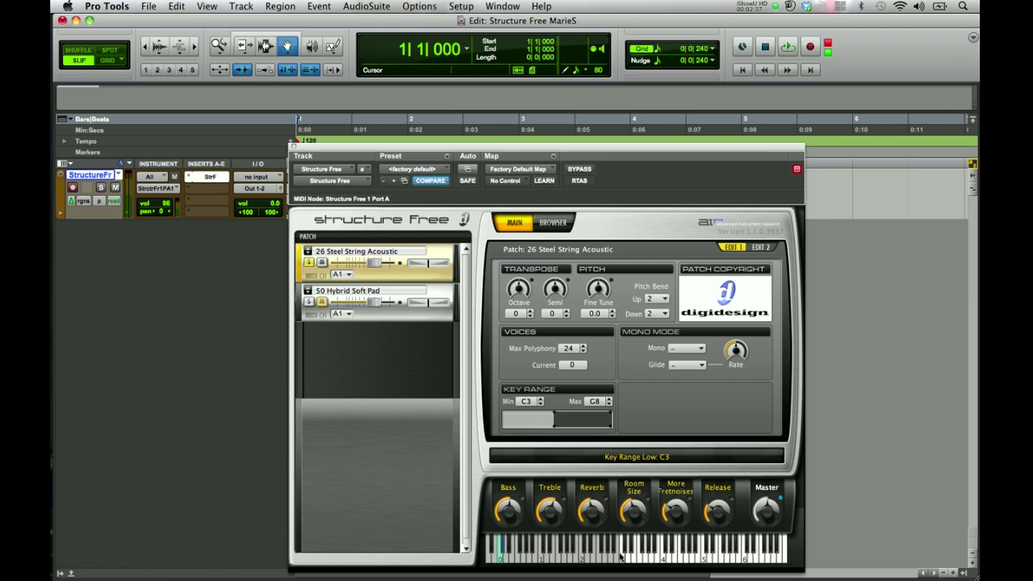
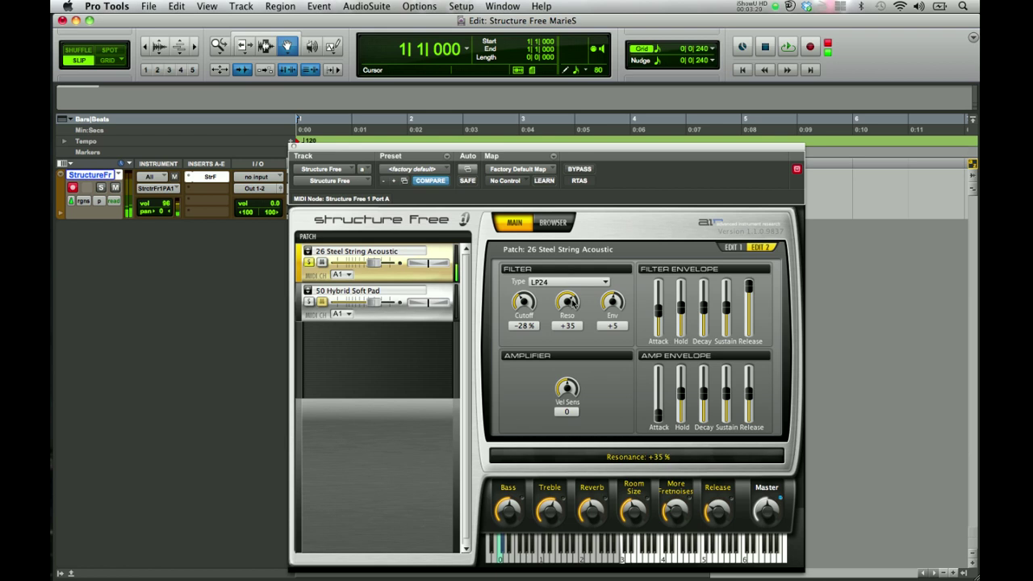
- Set the patch's filter envelope depth to +12%, filter attack to +1% and filter release to +34%
left_click_drag(613, 299, 614, 296)
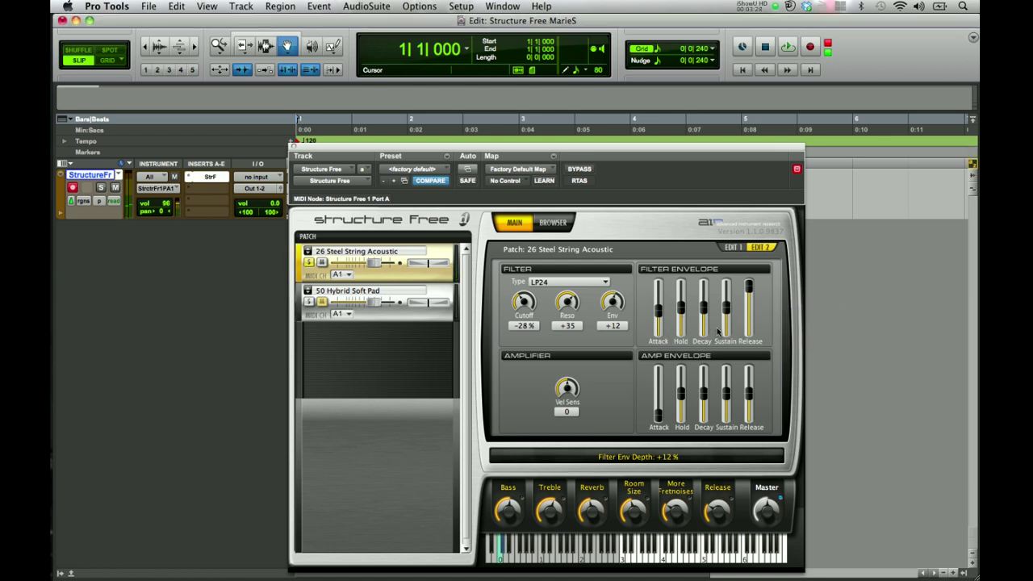
mouse_move(657, 314)
left_mouse_down()
mouse_move(667, 336)
mouse_move(662, 278)
mouse_move(659, 322)
mouse_move(658, 309)
left_mouse_up()
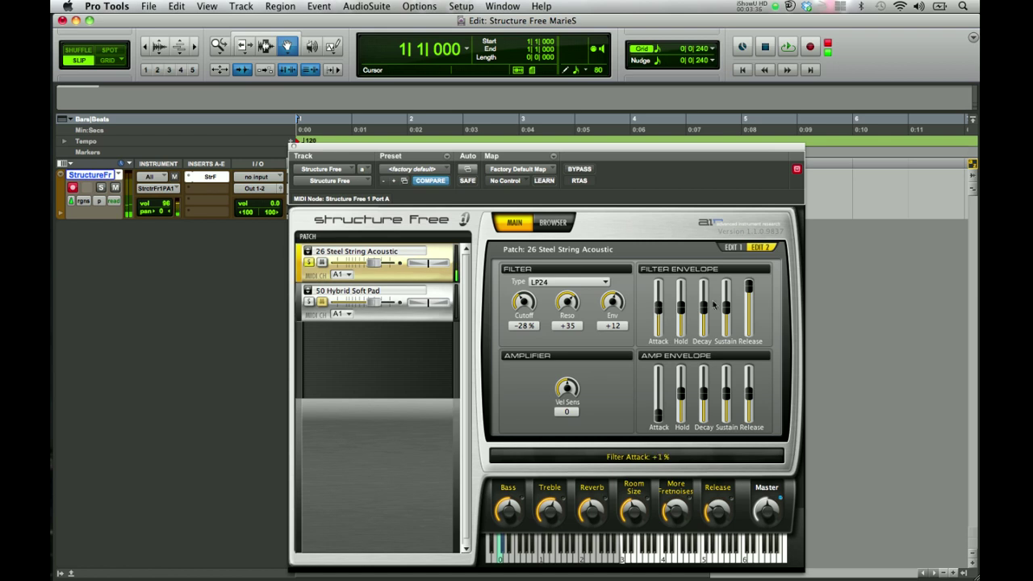
mouse_move(749, 286)
left_mouse_down()
mouse_move(750, 313)
mouse_move(750, 302)
left_mouse_up()
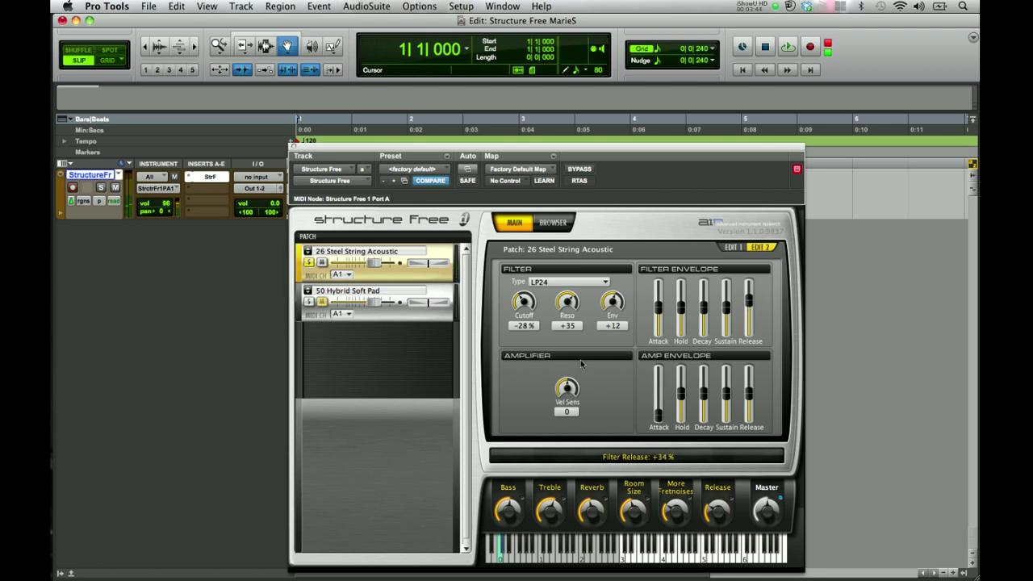
- Try the amplifier's velocity sensitivity, set the amp envelope attack to -13%, and try its release at +97% before lowering it to near the middle
left_click_drag(568, 388, 568, 386)
mouse_move(656, 415)
left_mouse_down()
mouse_move(656, 387)
mouse_move(656, 403)
left_mouse_up()
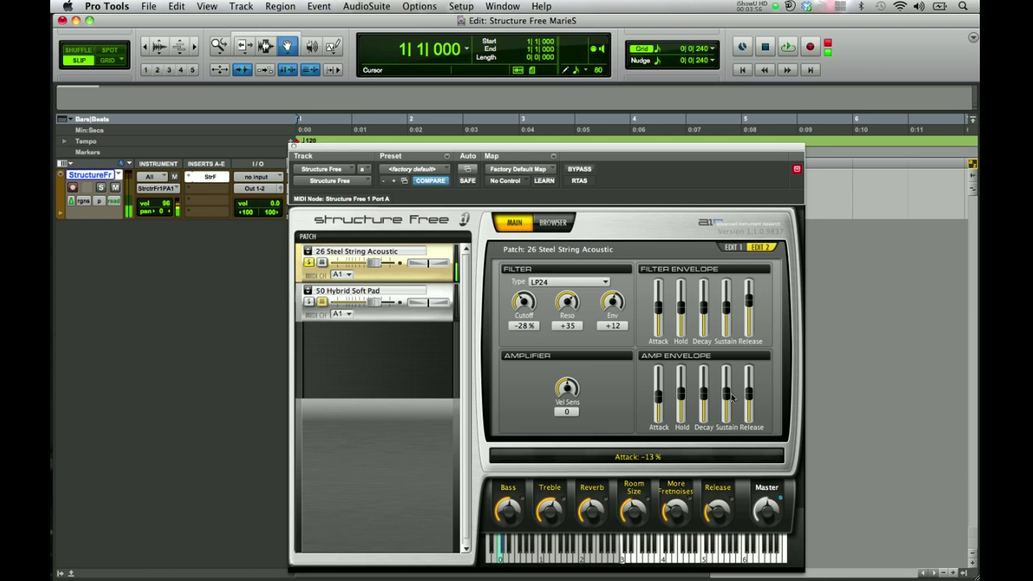
left_click_drag(749, 397, 750, 374)
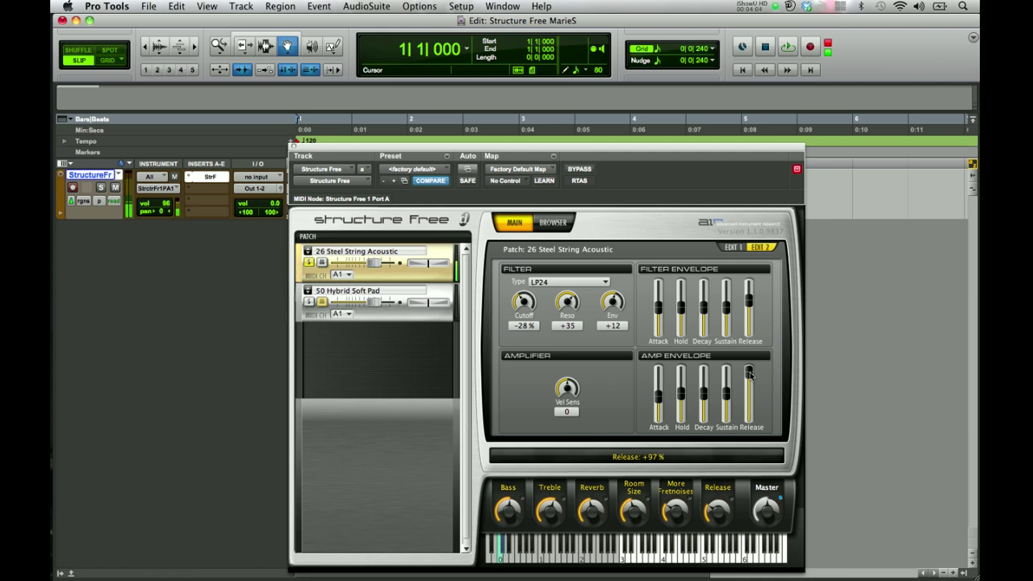
mouse_move(750, 374)
left_mouse_down()
mouse_move(750, 412)
mouse_move(749, 392)
left_mouse_up()
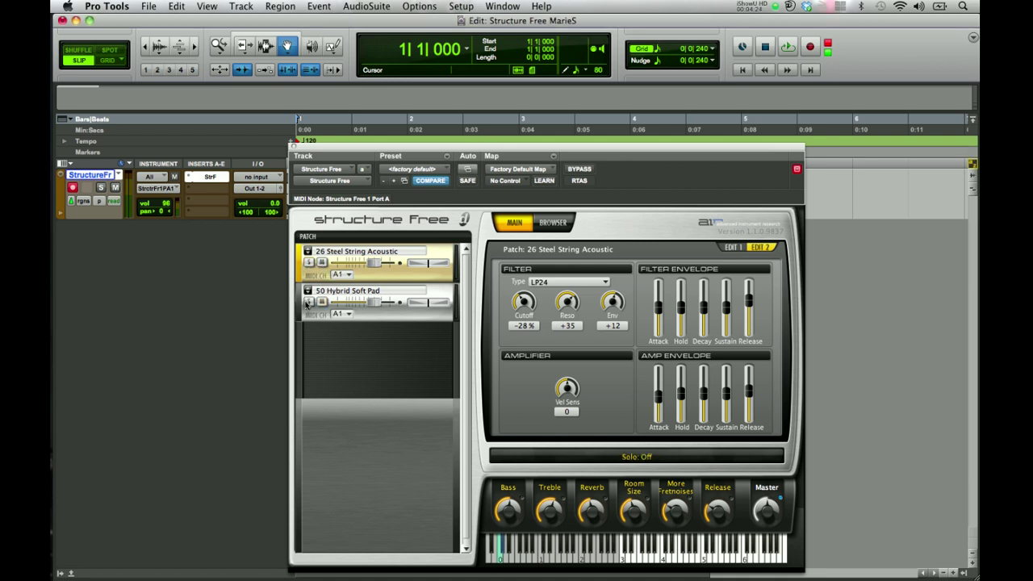
- Solo 50 Hybrid Soft Pad instead of 26 Steel String Acoustic and show its Edit 1 and Edit 2 parameters
left_click(430, 317)
left_click(729, 249)
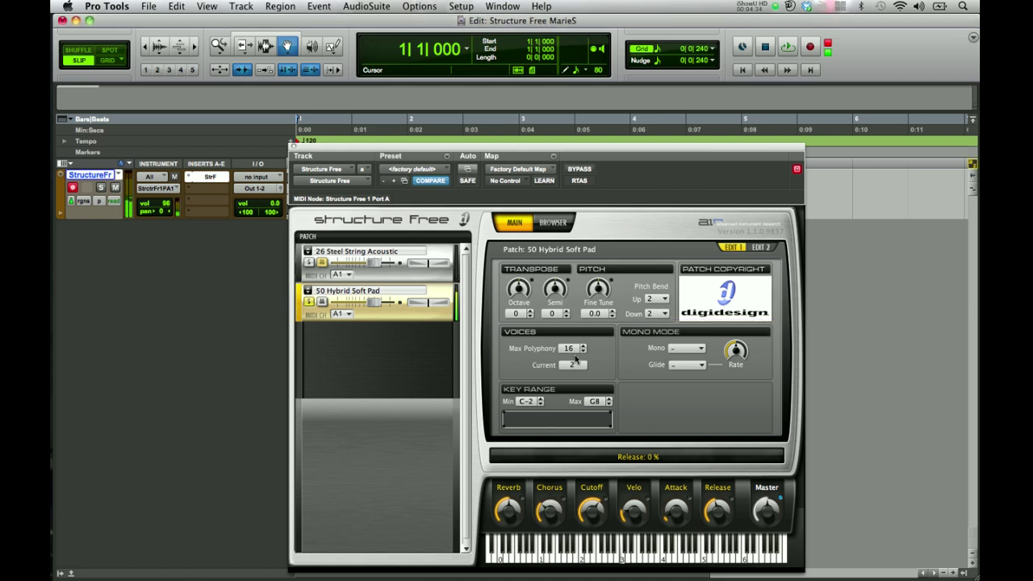
left_click(762, 246)
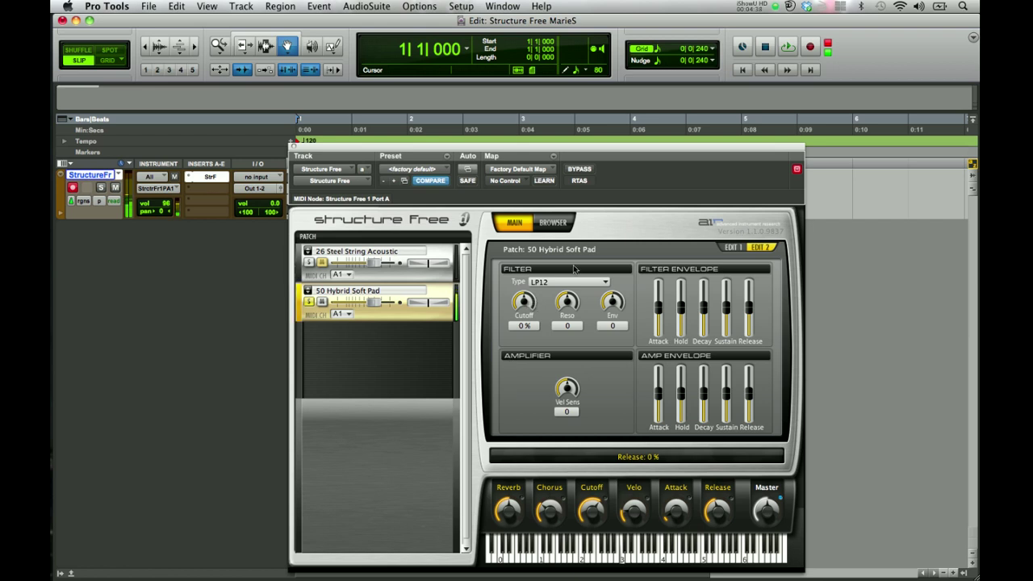
- Set the 50 Hybrid Soft Pad filter type to LP24, cutoff to +6% and resonance to +13%
left_click(571, 284)
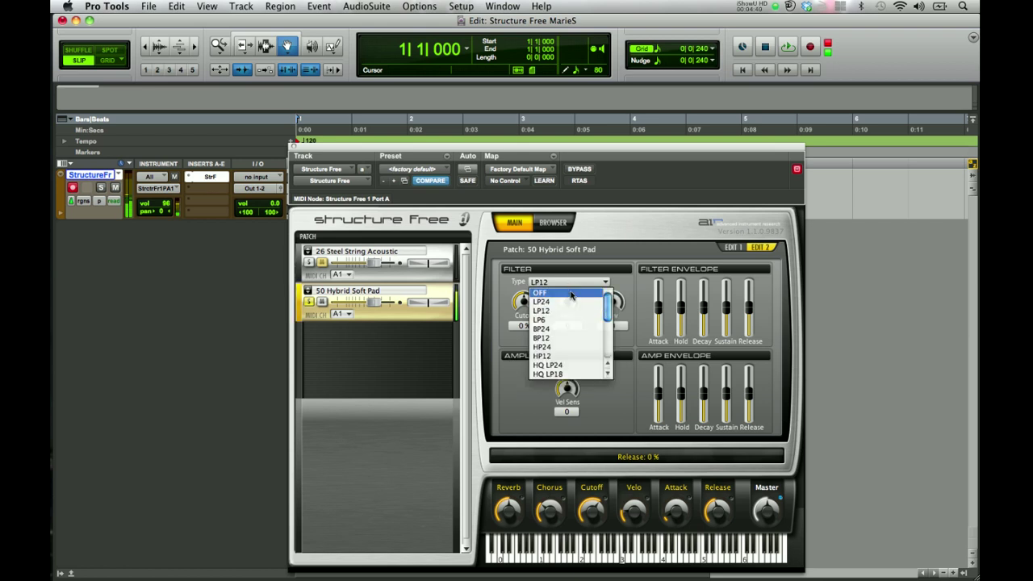
left_click(541, 299)
left_click_drag(530, 306, 567, 297)
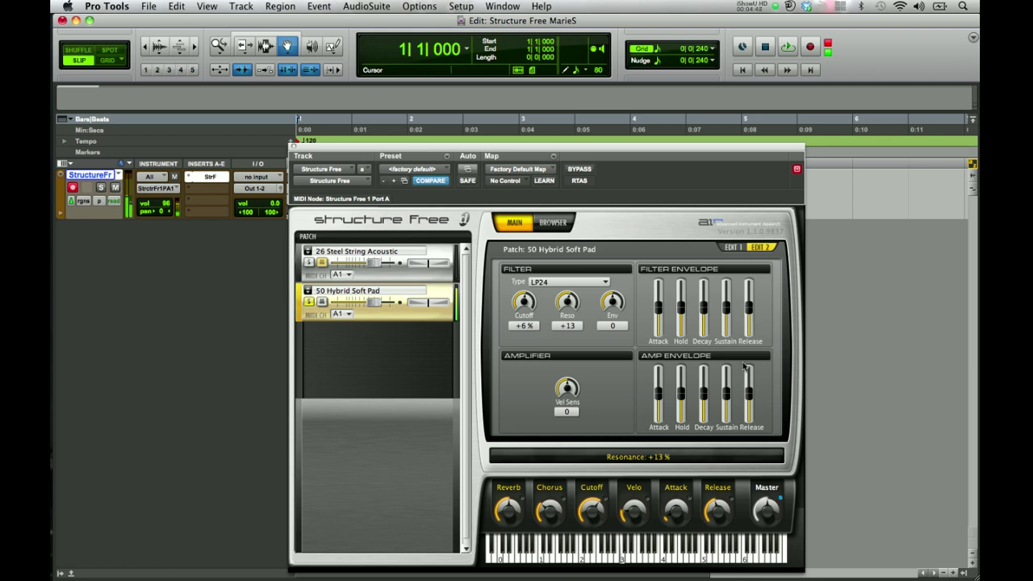
- Lower the pad's amp envelope release slightly, set its amp envelope attack to -28%, and turn off its solo
left_click_drag(743, 401, 746, 404)
left_click_drag(658, 394, 658, 397)
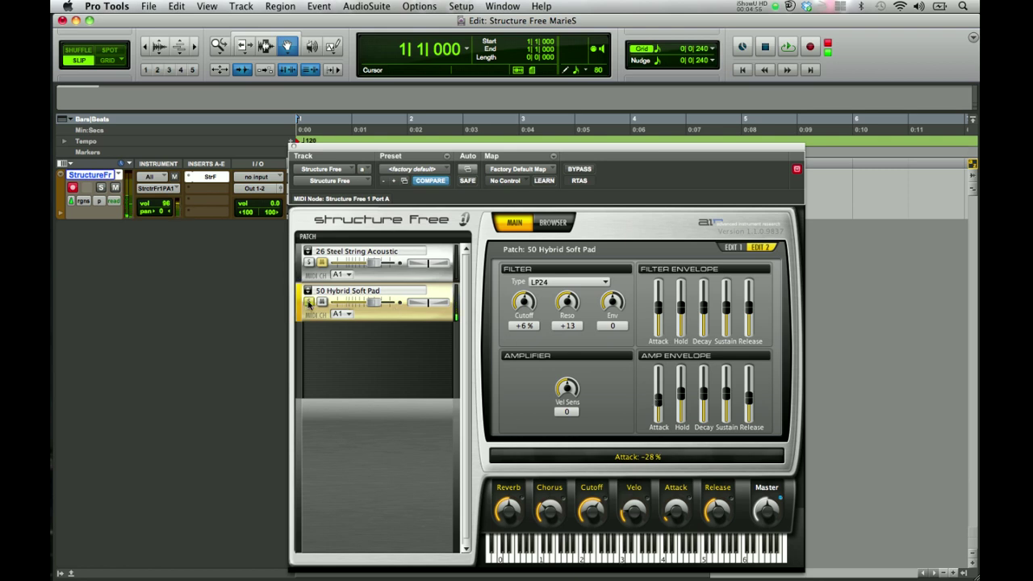
left_click(309, 303)
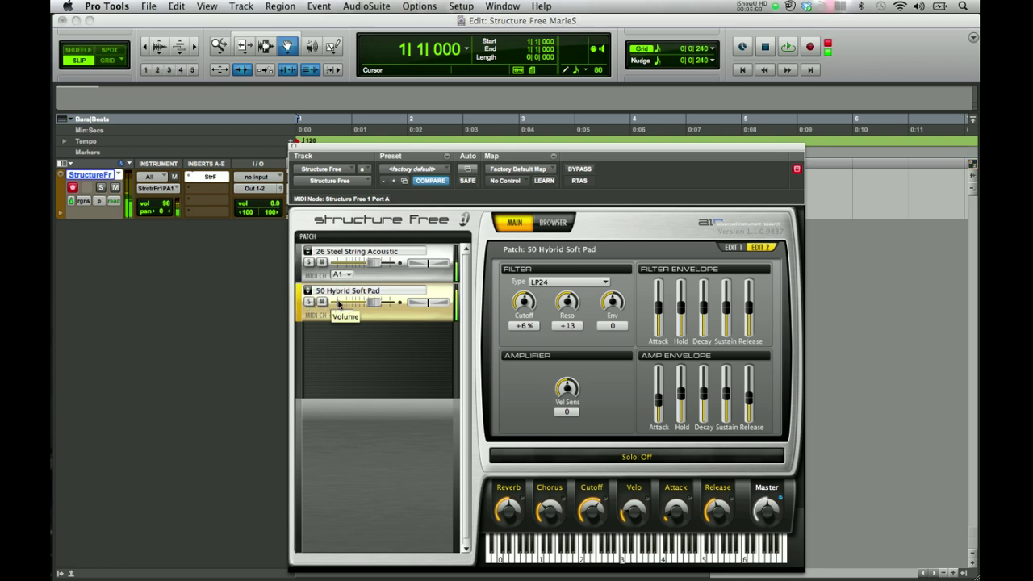
- Lower the volume of both patches in the patch list, setting 50 Hybrid Soft Pad to -6.5 dB
left_click_drag(374, 303, 364, 304)
left_click_drag(373, 262, 360, 263)
left_click_drag(363, 304, 363, 304)
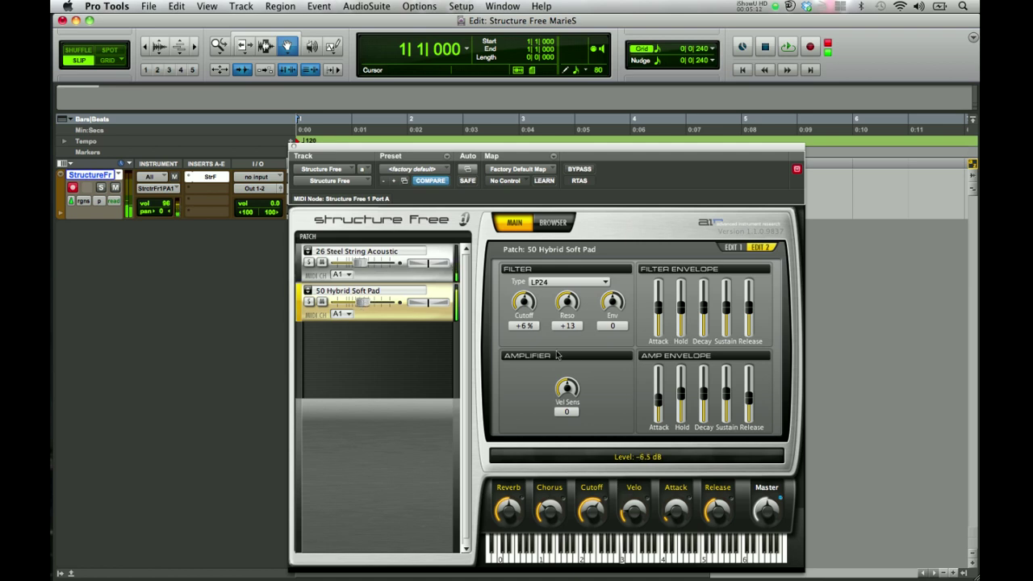
- Try the pad's amp envelope attack at +16%, raise its release, lower the filter envelope attack, and set the amp attack to -37%
left_click_drag(657, 398, 658, 392)
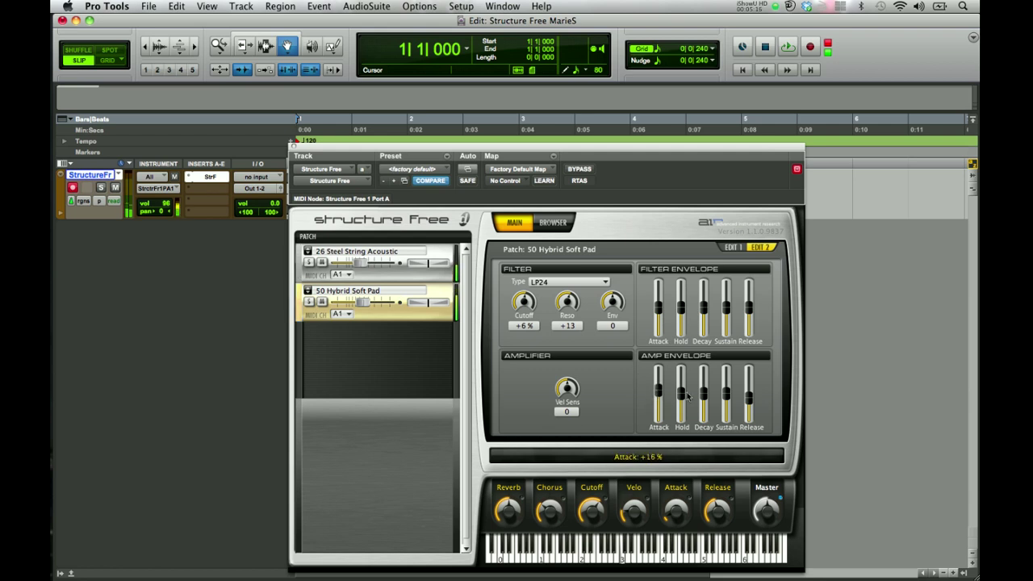
left_click_drag(749, 397, 749, 394)
left_click_drag(655, 315, 658, 323)
left_click_drag(656, 401, 657, 402)
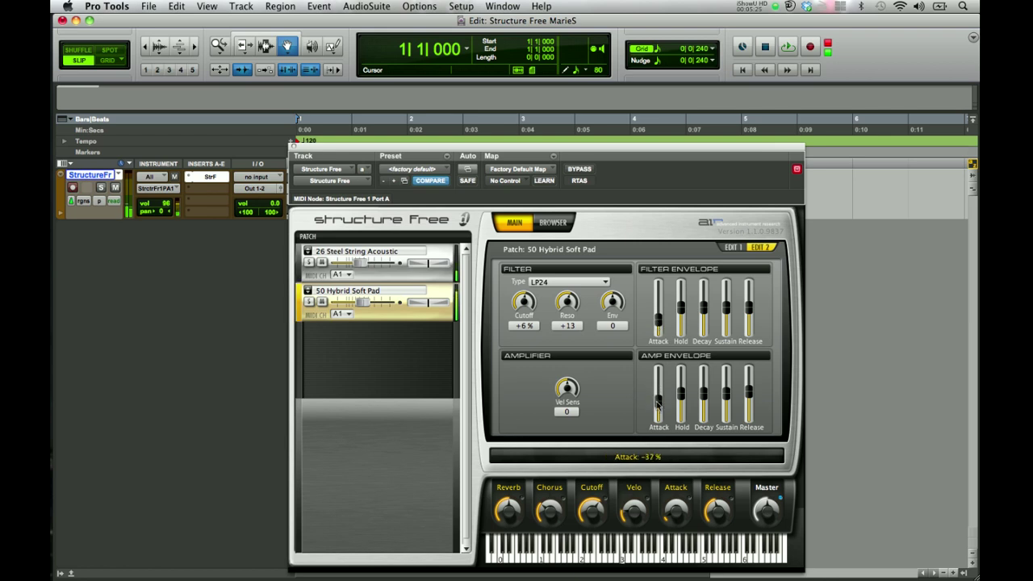
- Select the 26 Steel String Acoustic patch and lower its filter envelope attack and amp envelope attack
left_click(436, 275)
left_click(661, 311)
left_click_drag(660, 311, 661, 321)
left_click_drag(658, 406, 660, 411)
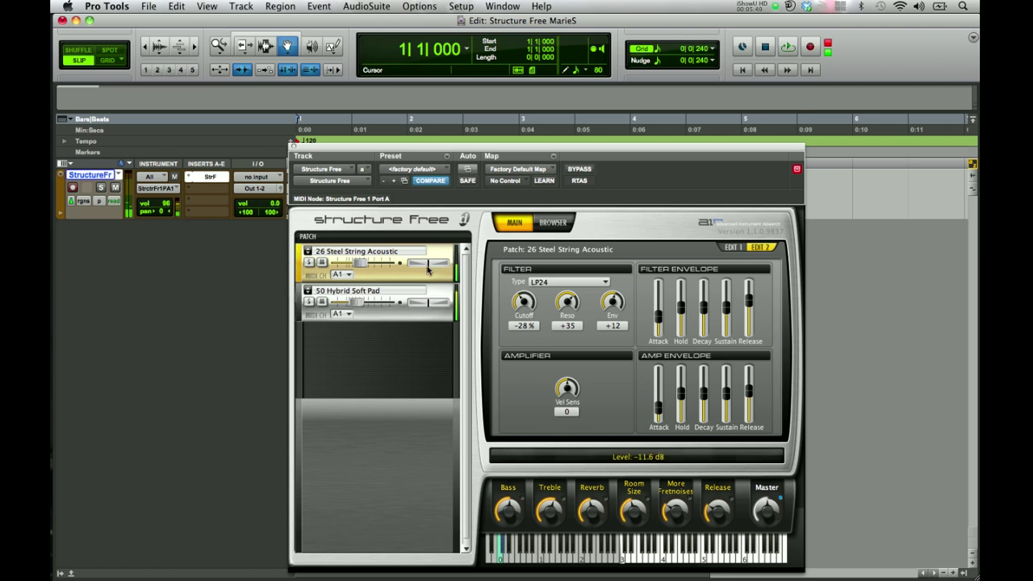
- Try panning both patches off centre and bring them back near the middle, with 26 Steel String Acoustic at L 5
mouse_move(428, 269)
left_mouse_down()
mouse_move(412, 266)
mouse_move(423, 264)
left_mouse_up()
left_click_drag(420, 309, 430, 308)
left_click_drag(422, 268, 429, 269)
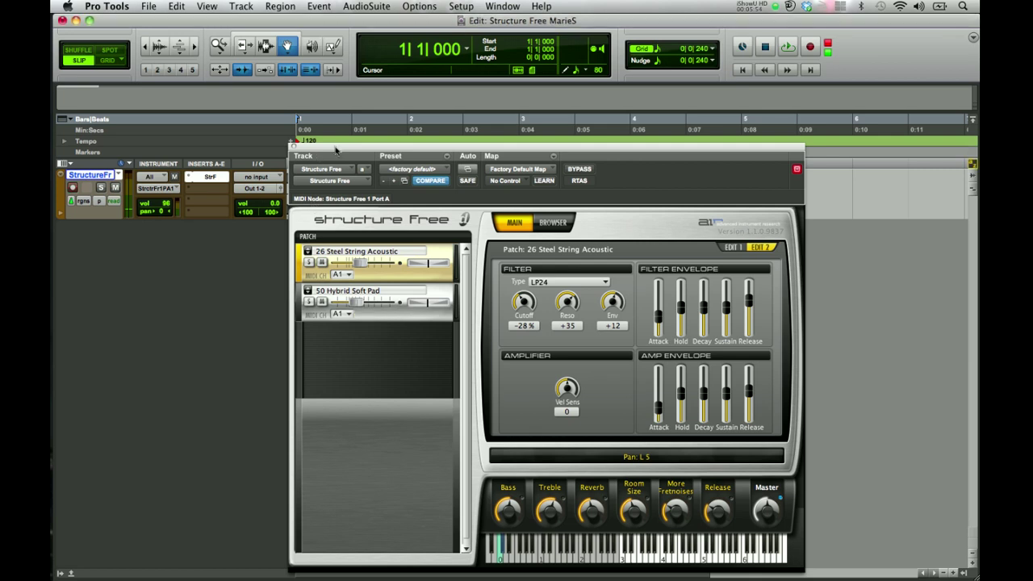
- Move the plug-in window higher so its whole keyboard shows, and solo the 26 Steel String Acoustic patch
left_click_drag(338, 149, 297, 97)
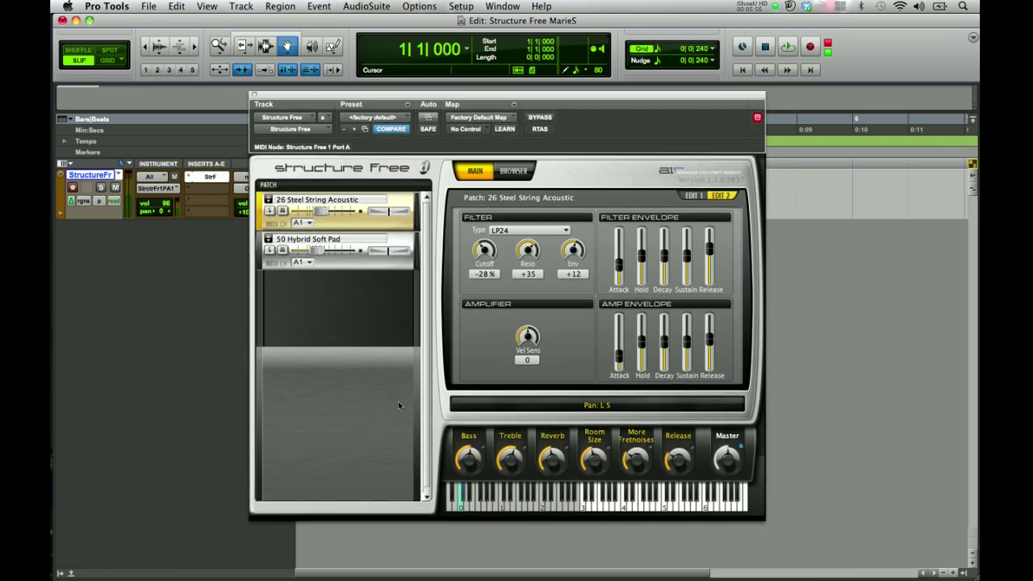
left_click(356, 224)
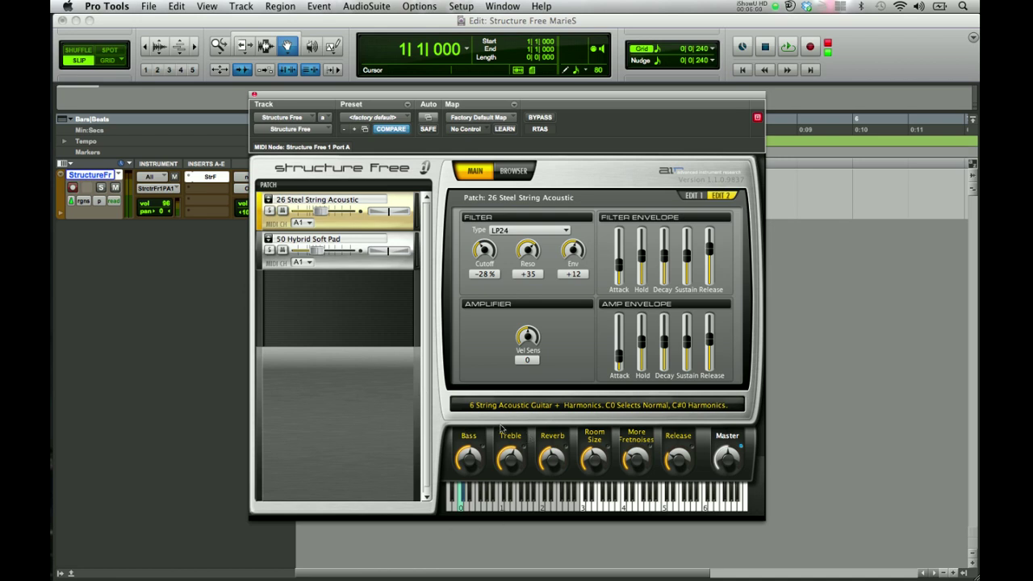
left_click(270, 212)
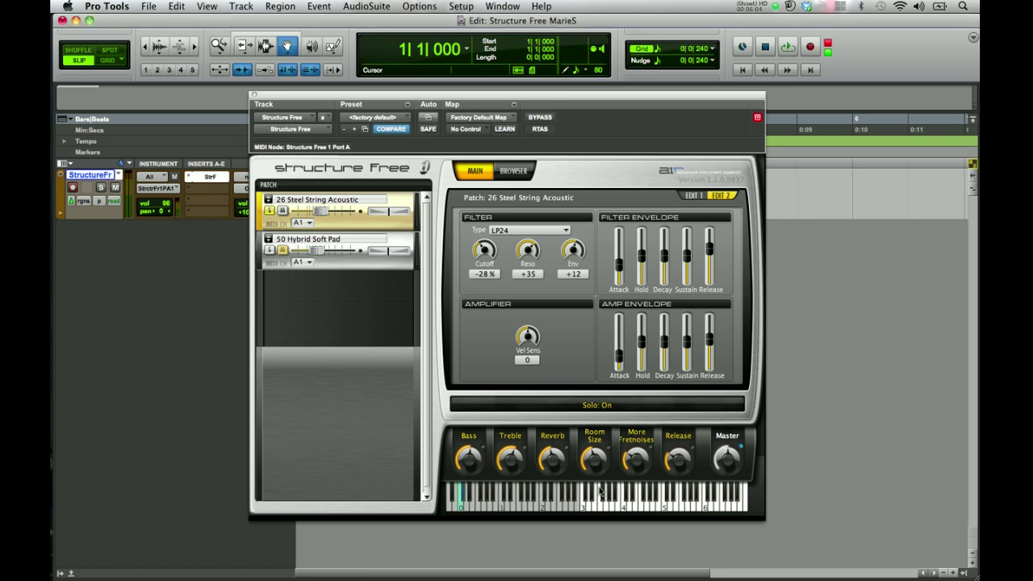
- Adjust the guitar patch's Bass, Treble and Reverb smart knobs, set Room Size to 83%, and try More Fretnoises around 43%
mouse_move(469, 464)
left_click_drag(460, 445, 524, 462)
mouse_move(514, 458)
mouse_move(552, 452)
mouse_move(598, 456)
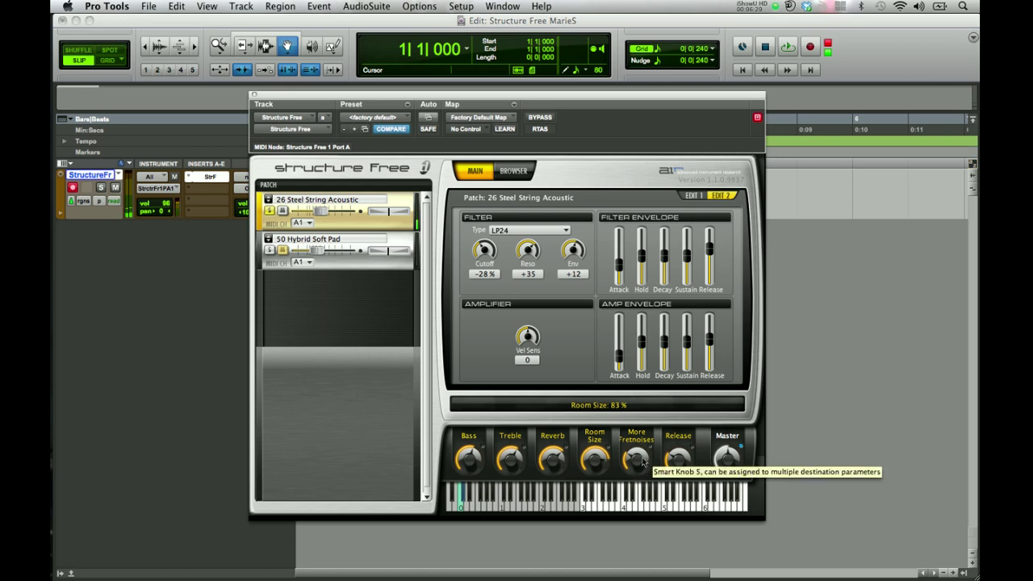
mouse_move(642, 458)
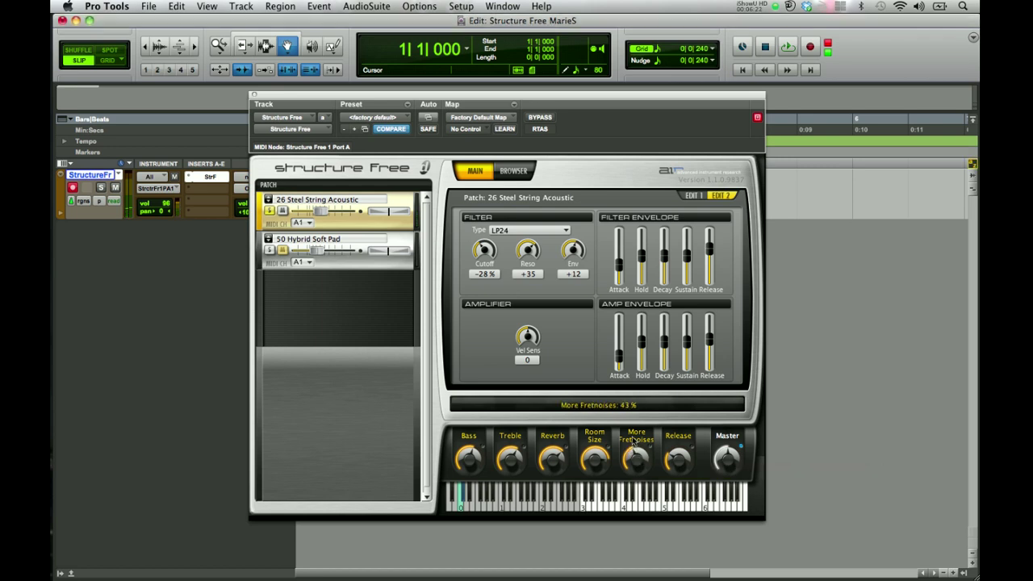
left_click_drag(636, 453, 637, 457)
- Set the guitar patch's Release smart knob to 61% and the master volume to +4.9 dB, and turn off its solo
mouse_move(682, 454)
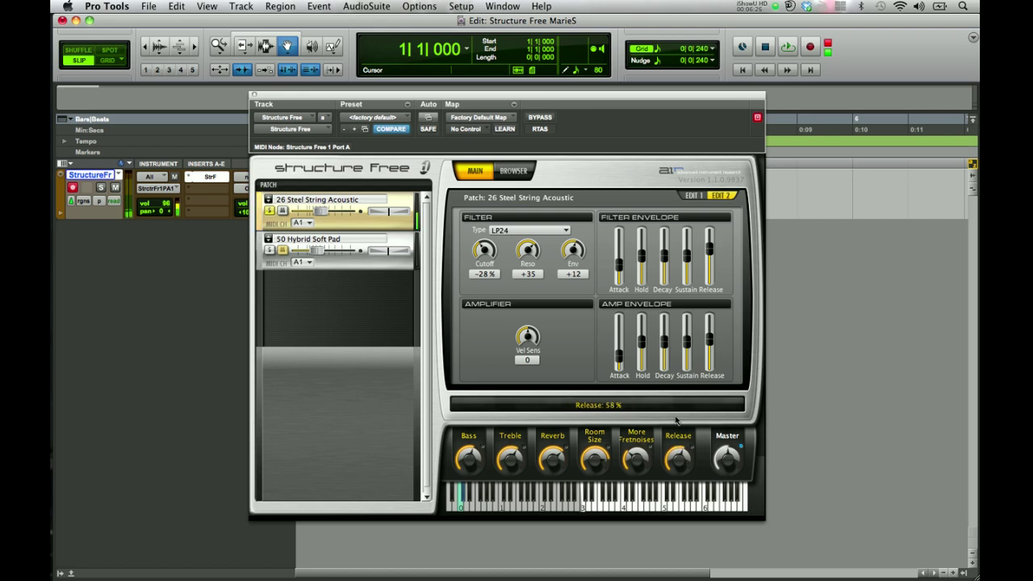
left_click_drag(677, 419, 677, 415)
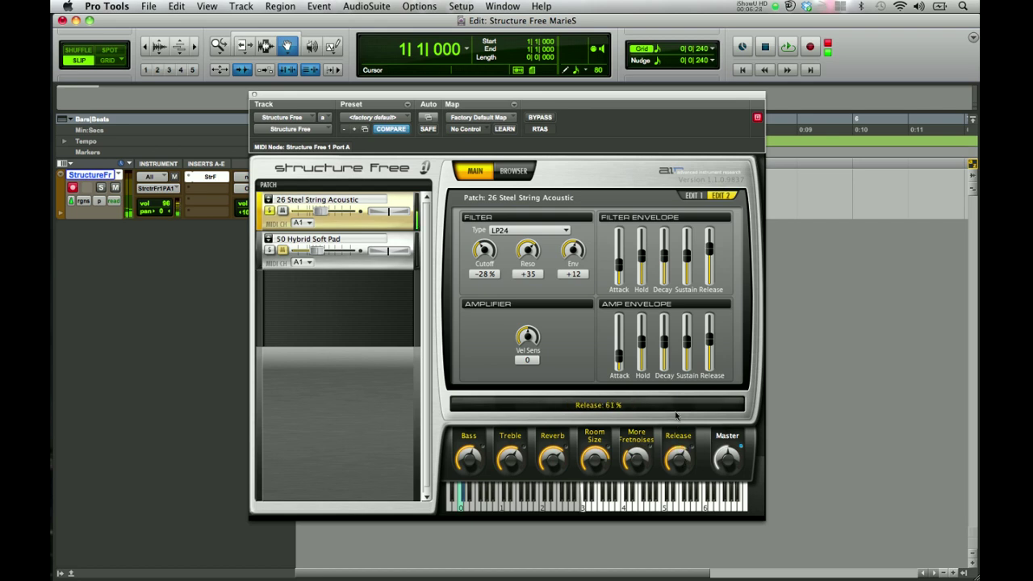
left_click_drag(731, 475, 730, 452)
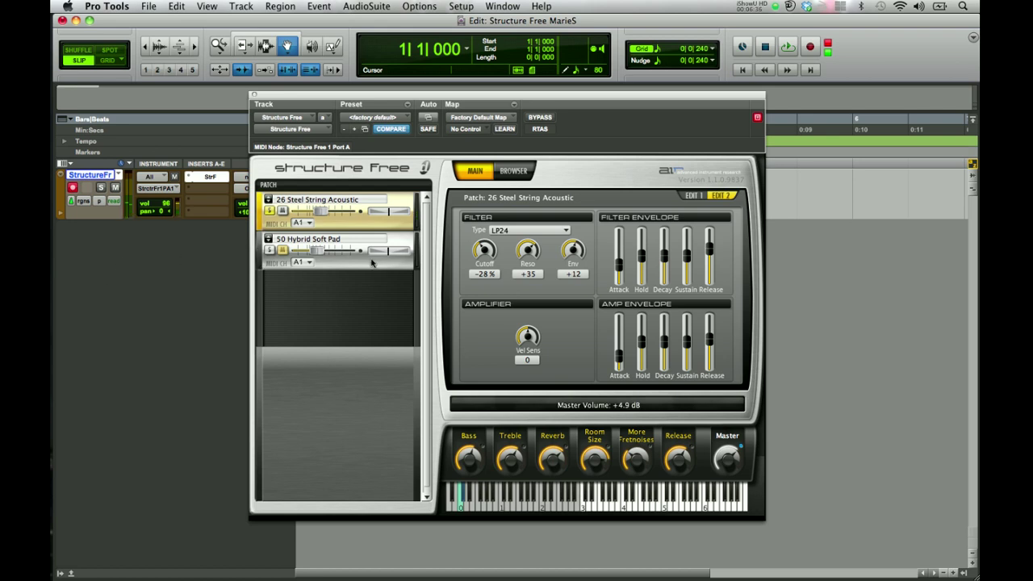
left_click(271, 211)
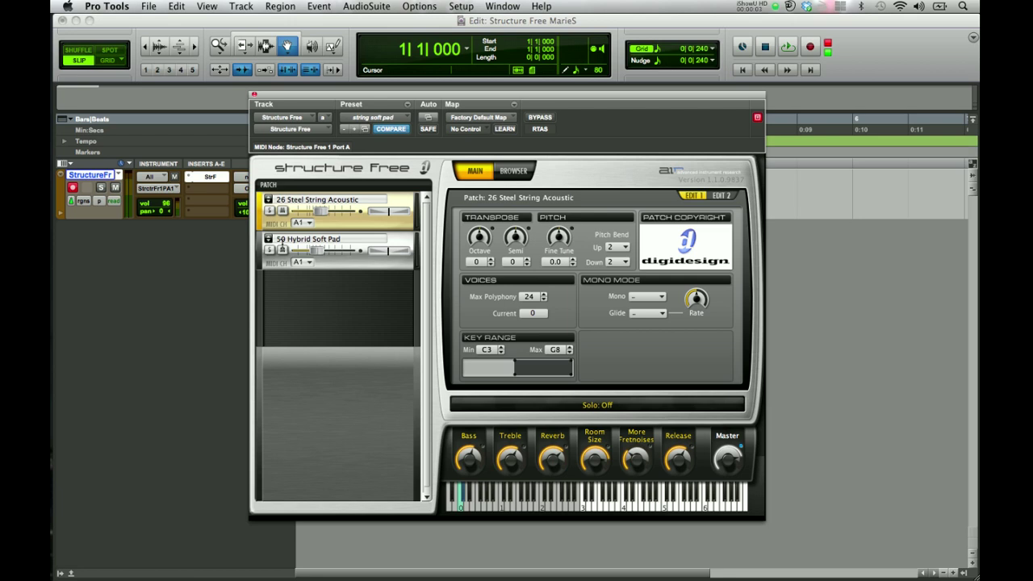
- Select and solo 50 Hybrid Soft Pad, and audition keys near C2 on the plug-in's on-screen keyboard
left_click(359, 269)
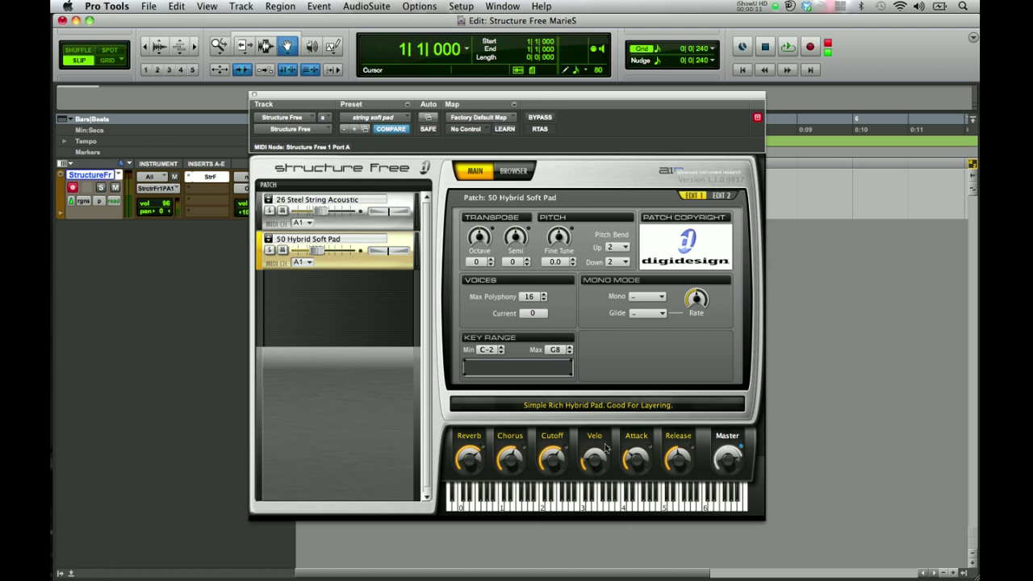
left_click(270, 249)
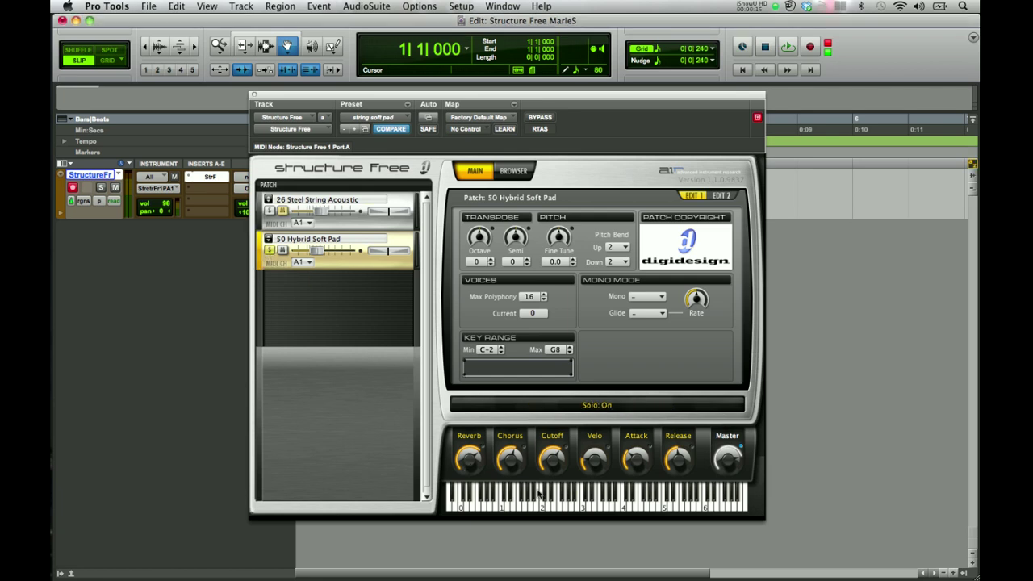
left_click(548, 508)
left_click(542, 503)
- Adjust the pad's Reverb and Cutoff smart knobs, set the master volume to +5.3 dB and Chorus to 53%
left_click_drag(470, 454, 474, 482)
left_click(724, 460)
left_click_drag(724, 461, 723, 473)
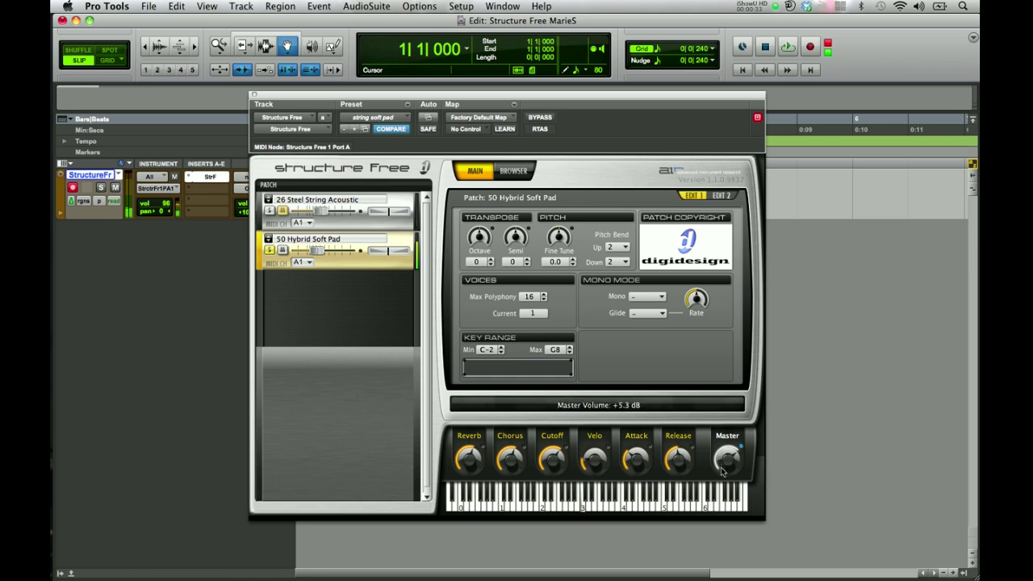
mouse_move(549, 463)
left_click_drag(540, 444, 505, 471)
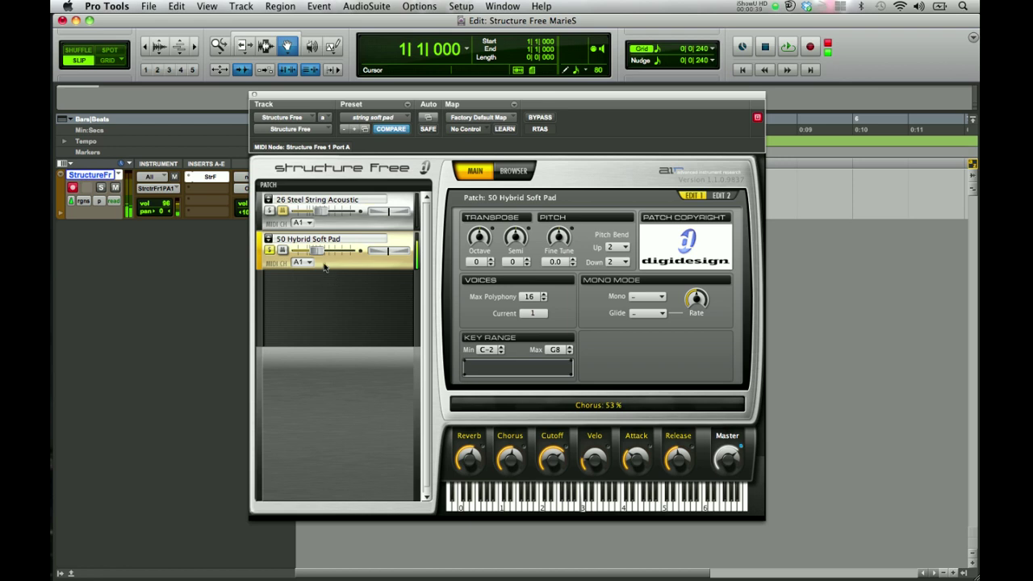
- Set the 50 Hybrid Soft Pad level to -11.0 dB and turn off its solo to hear both patches together
mouse_move(316, 252)
left_click_drag(314, 252, 318, 253)
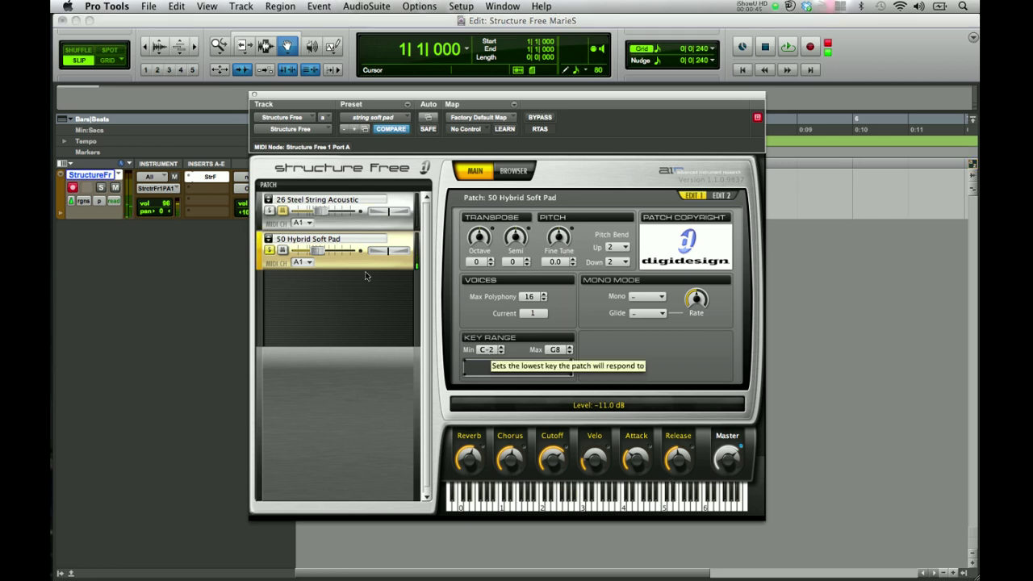
left_click(267, 250)
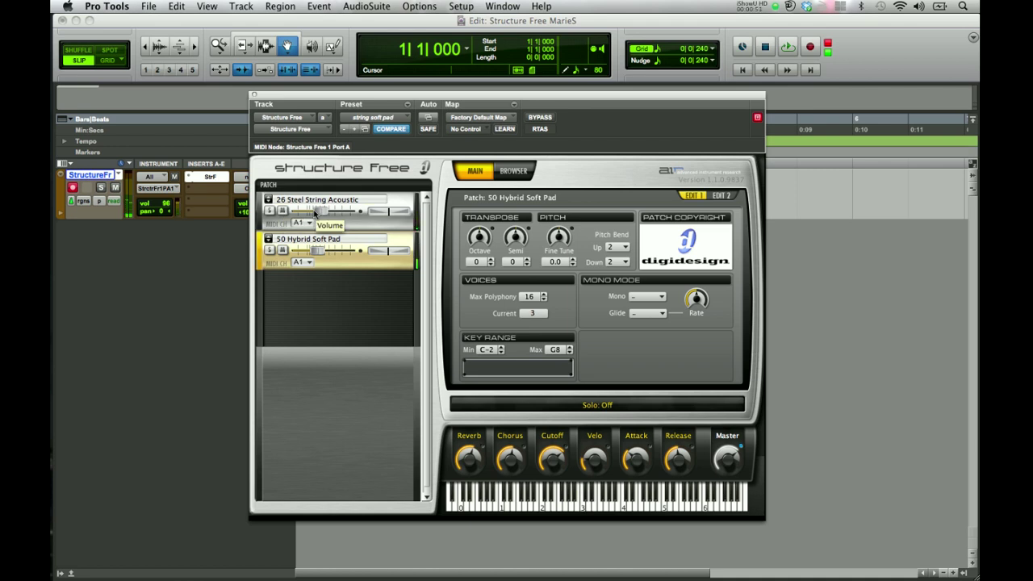
- Save the plug-in settings as the preset "String Soft Pad" in the Structure Free folder, replacing the existing file
left_click(406, 106)
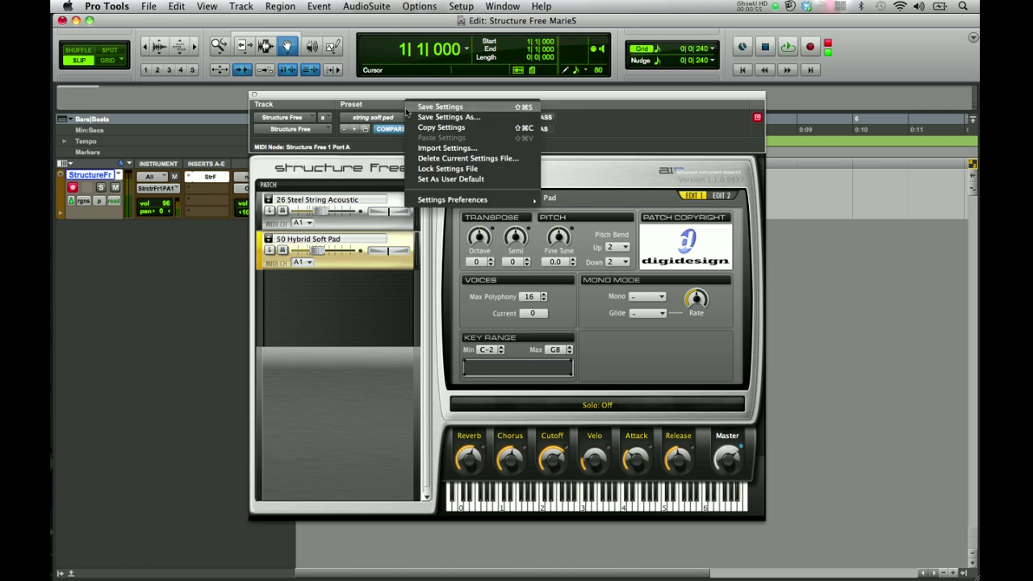
left_click(405, 114)
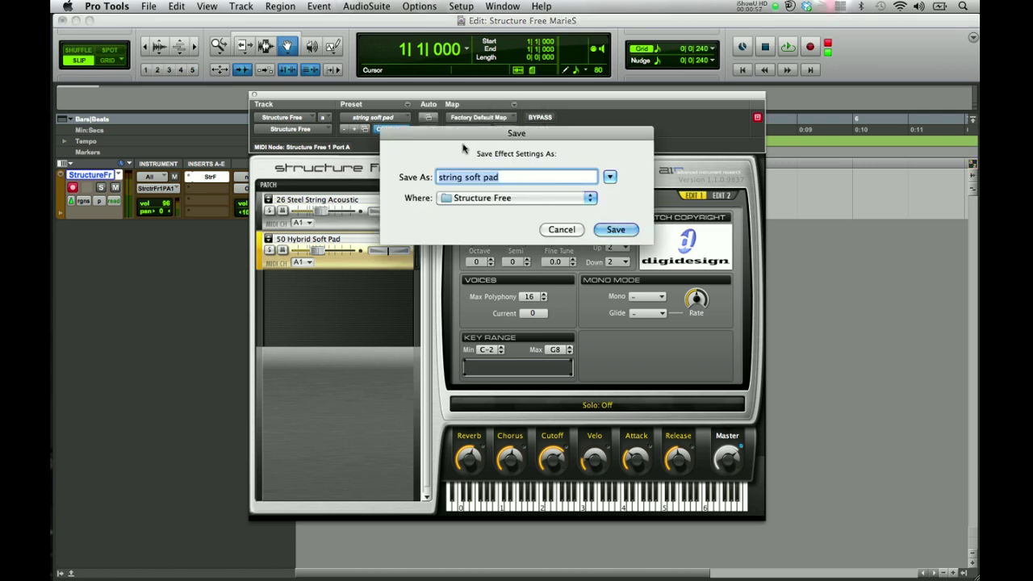
left_click(483, 177)
triple_click(482, 177)
key("BackSpace")
type("String Soft O")
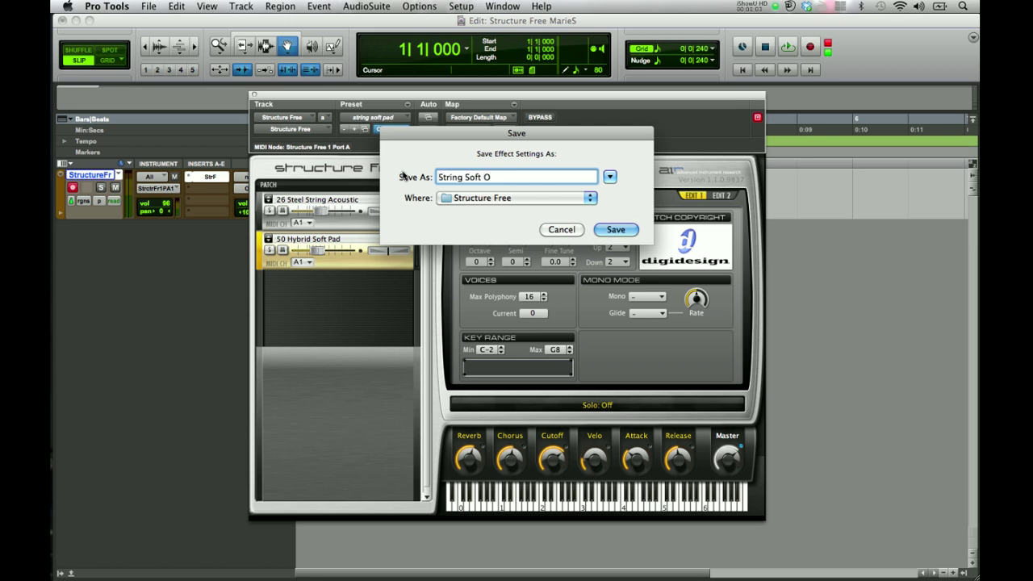
key("BackSpace")
type("Pad")
left_click(612, 230)
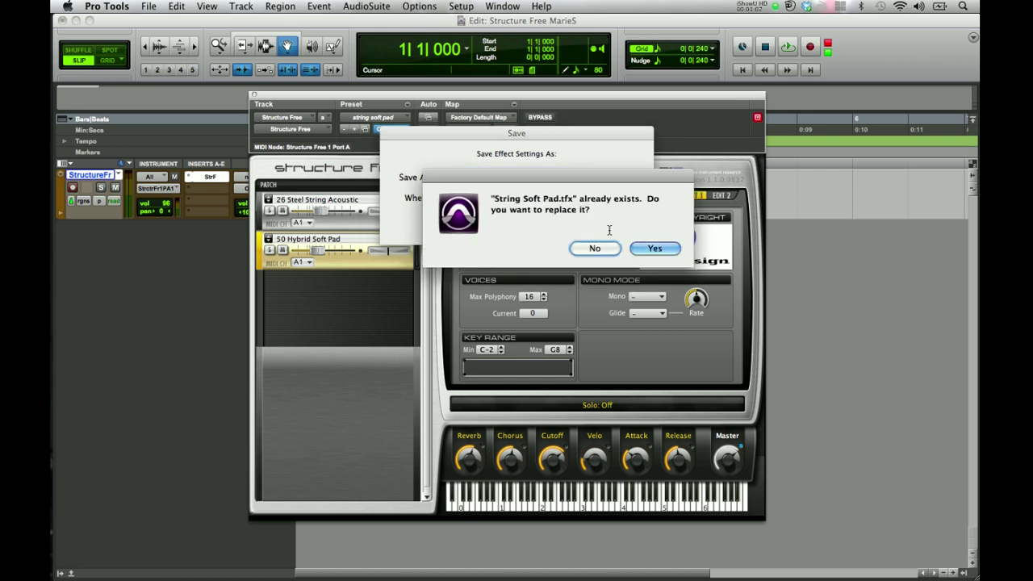
left_click(639, 253)
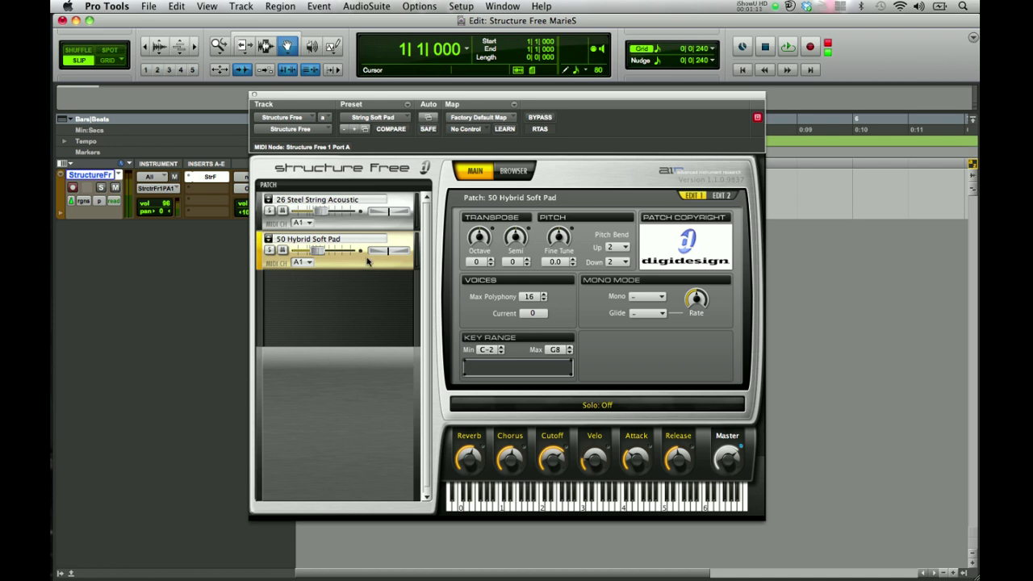
- Remove all patches from the patch list and reload the layered sound from the String Soft Pad preset
right_click(389, 231)
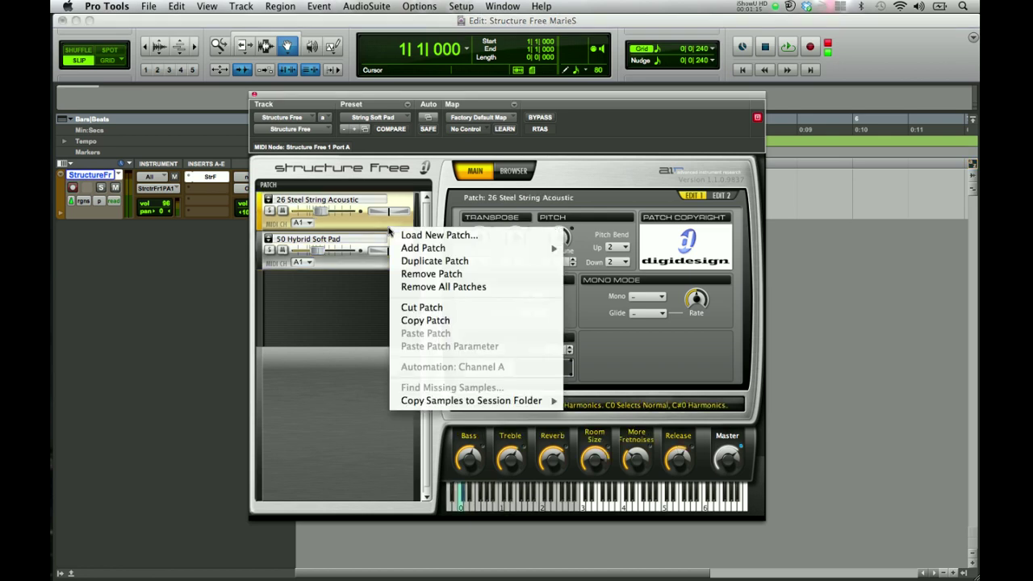
left_click(417, 287)
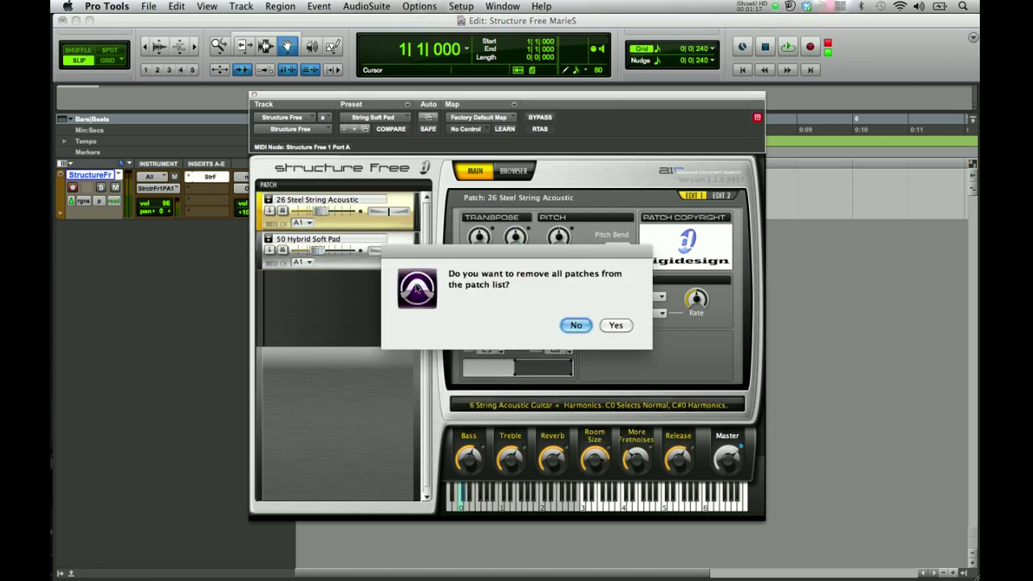
left_click(616, 325)
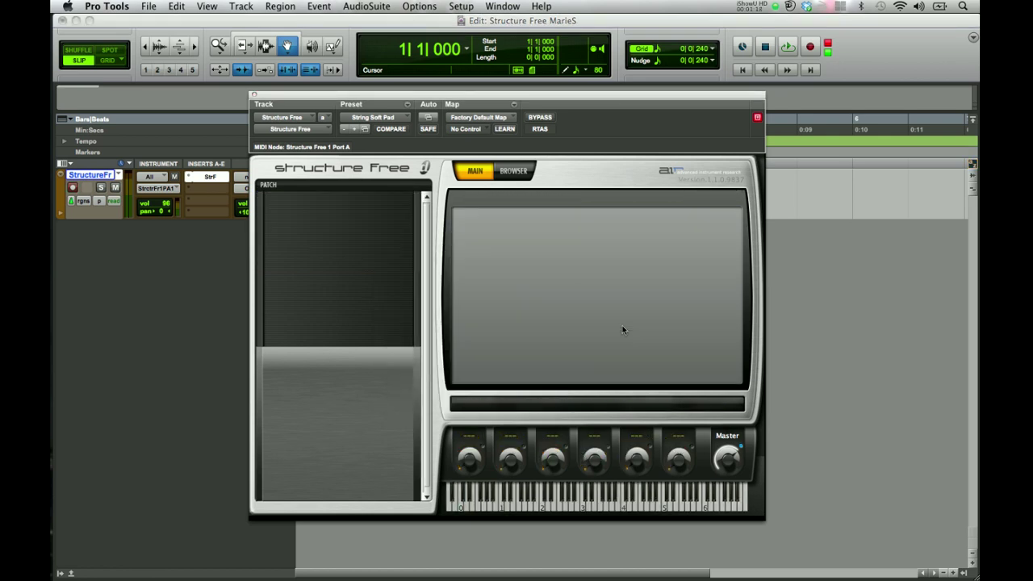
left_click(399, 121)
left_click(398, 121)
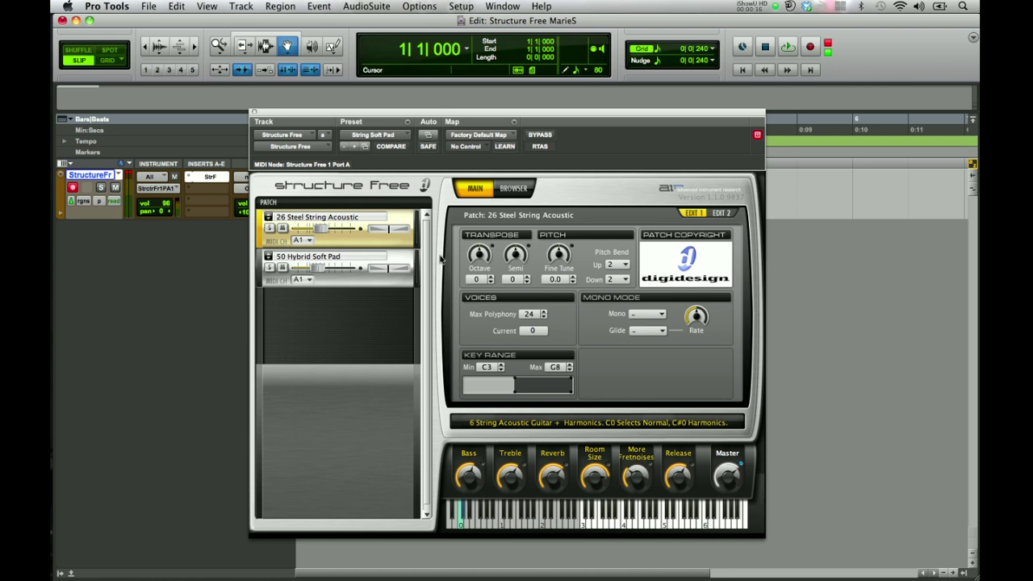
- Remove all patches from the patch list and confirm the removal
right_click(399, 239)
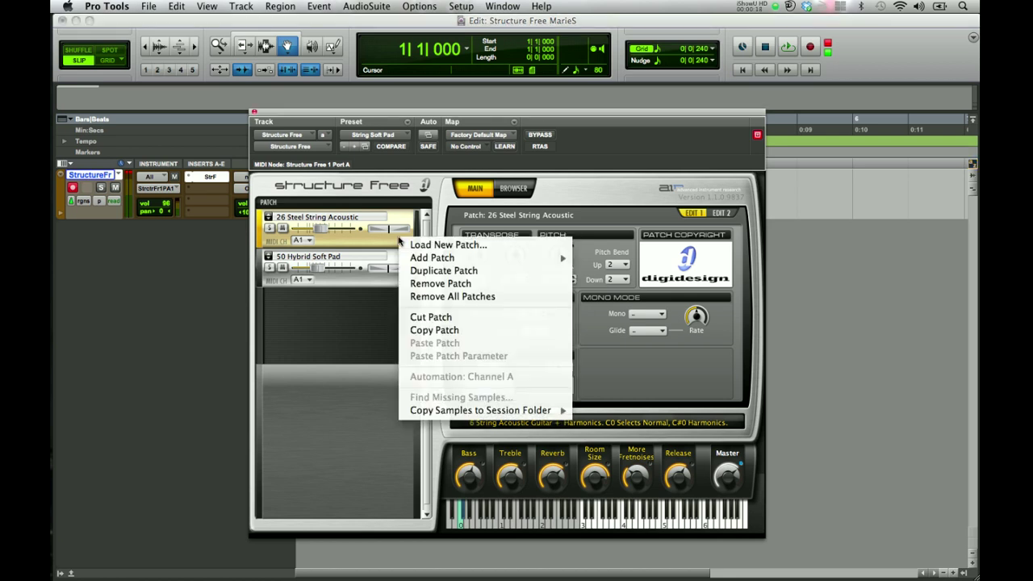
left_click(416, 296)
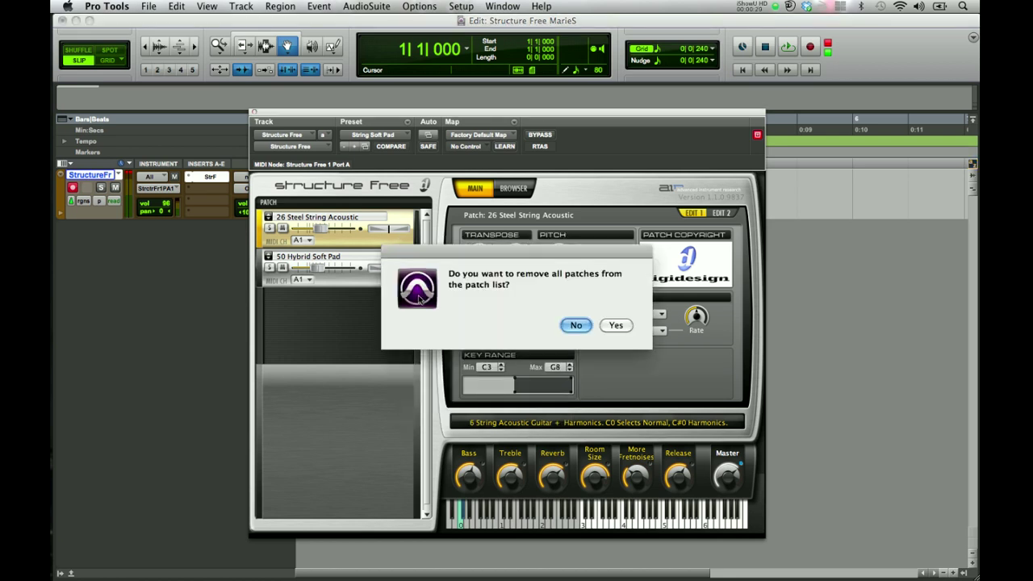
left_click(615, 324)
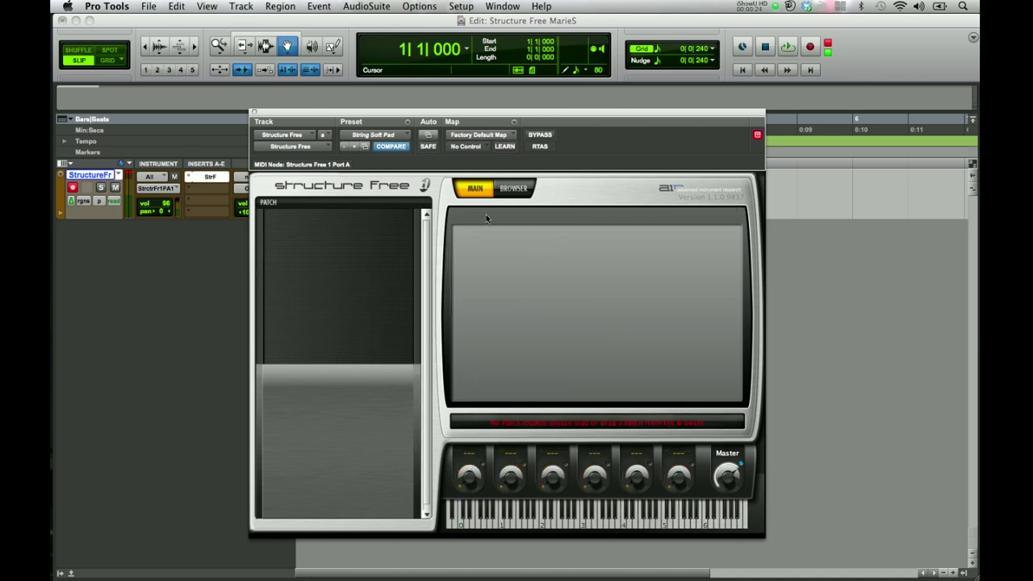
- Audition several kick samples in the Single Hit Samples folder and load Kick_05.wav into the empty patch list
left_click(512, 189)
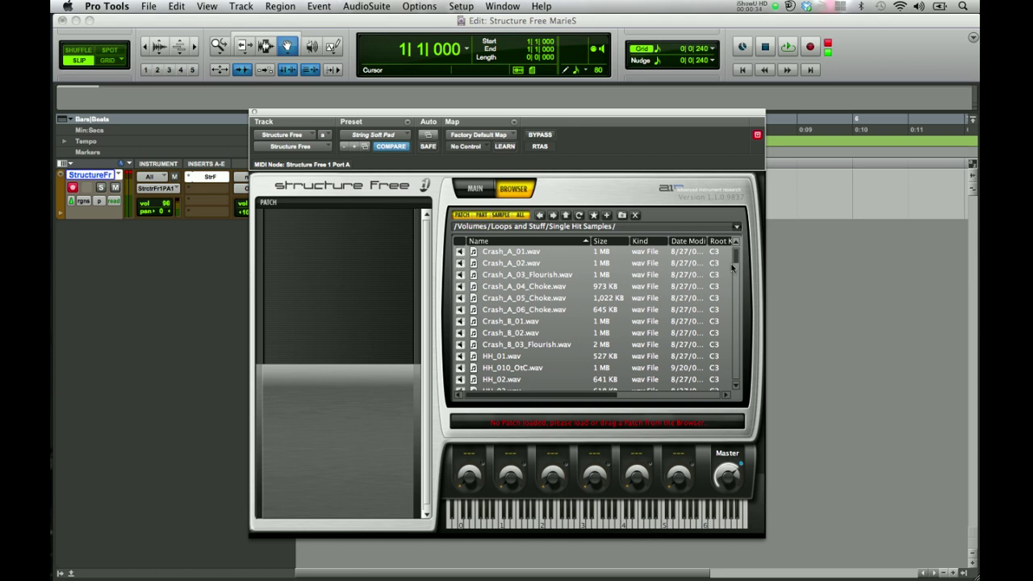
left_click_drag(735, 262, 733, 279)
scroll(734, 278, "down", 2)
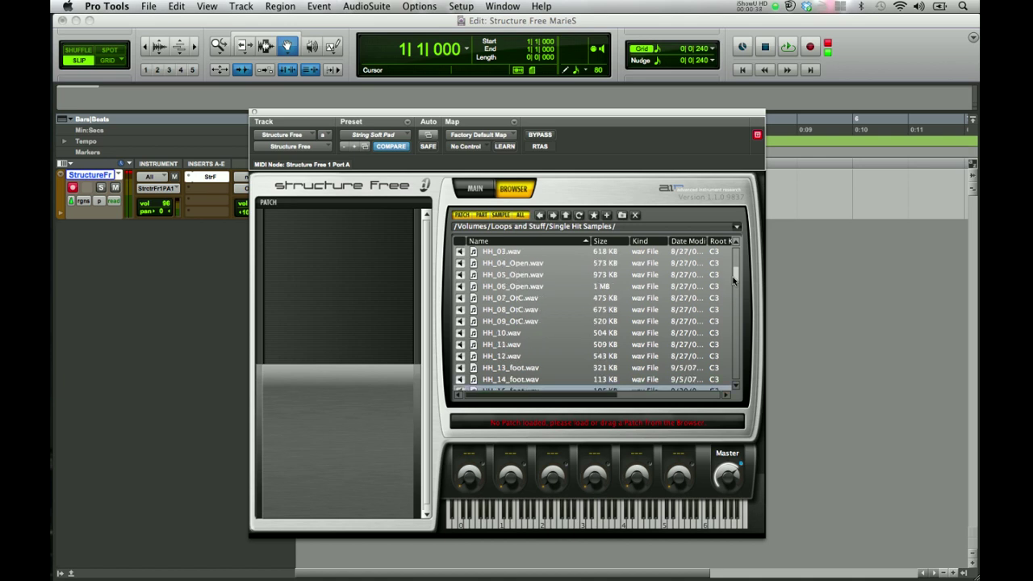
scroll(734, 279, "down", 2)
scroll(734, 284, "down", 2)
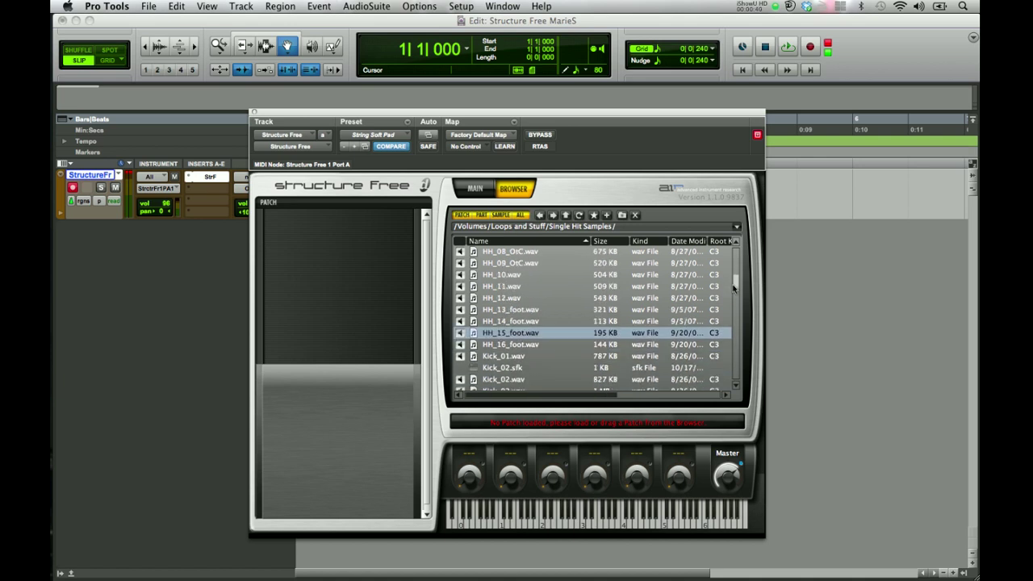
scroll(734, 282, "up", 4)
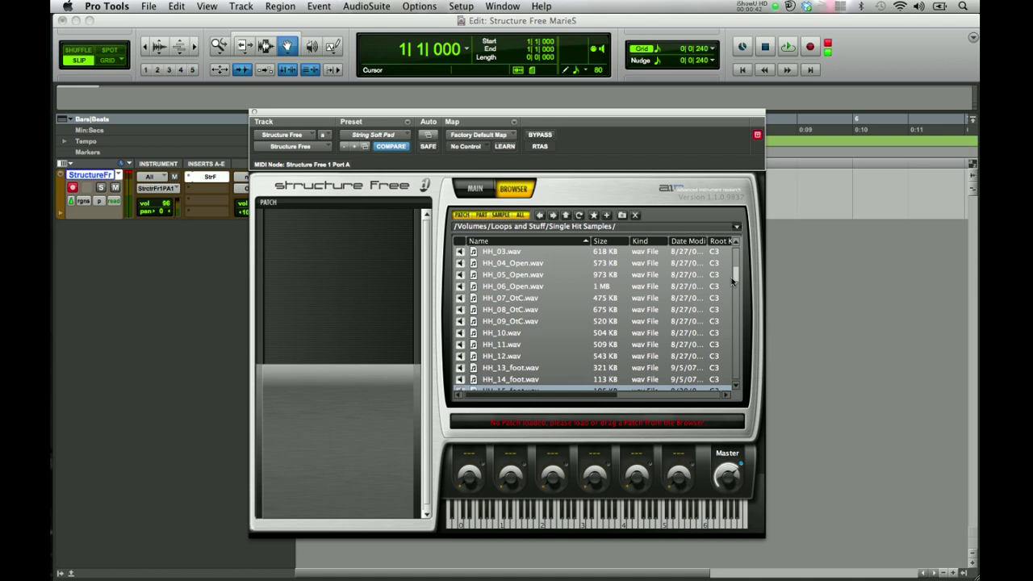
scroll(734, 281, "down", 3)
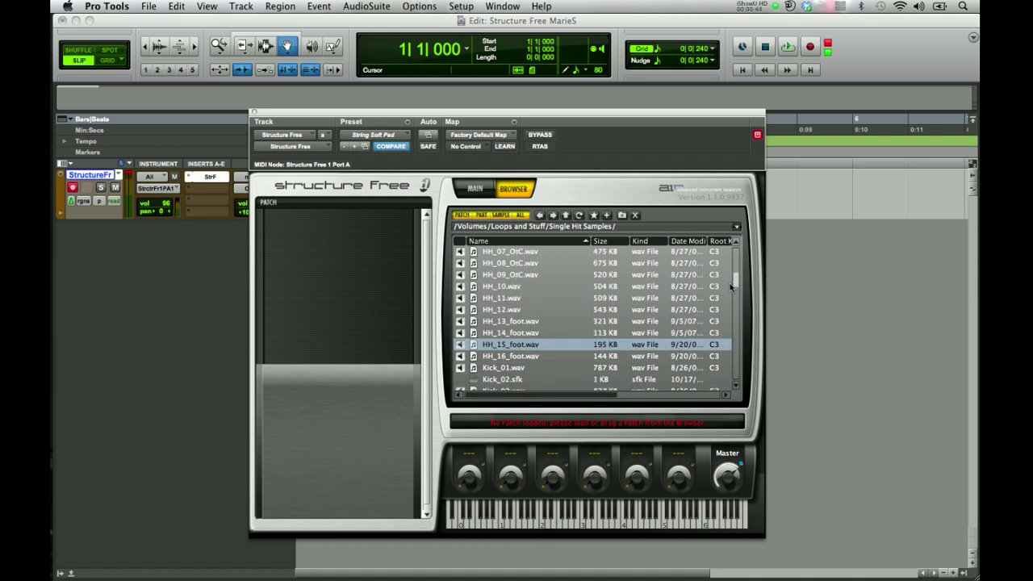
scroll(730, 289, "down", 6)
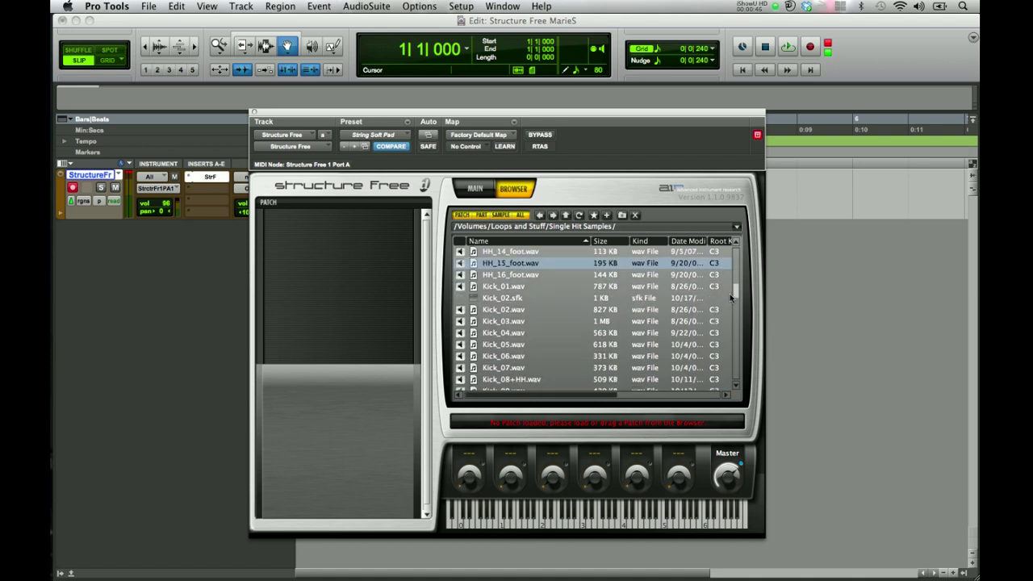
left_click(461, 311)
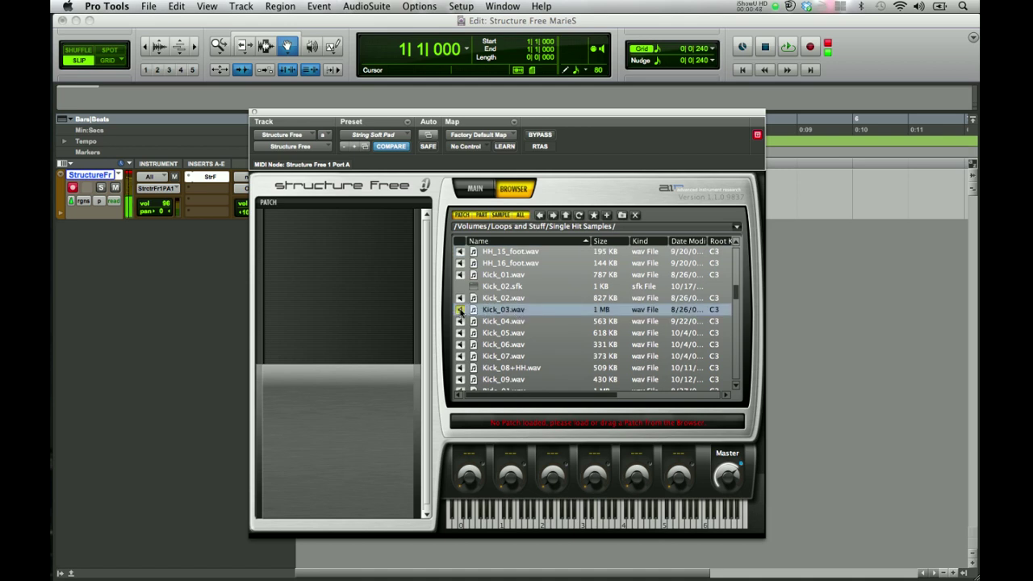
left_click(458, 303)
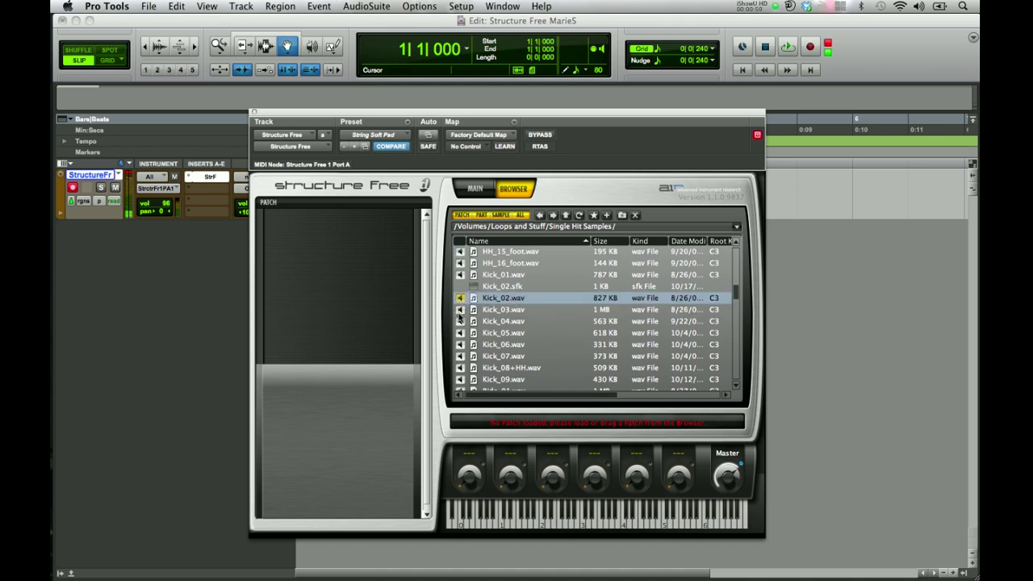
left_click(460, 321)
left_click(459, 332)
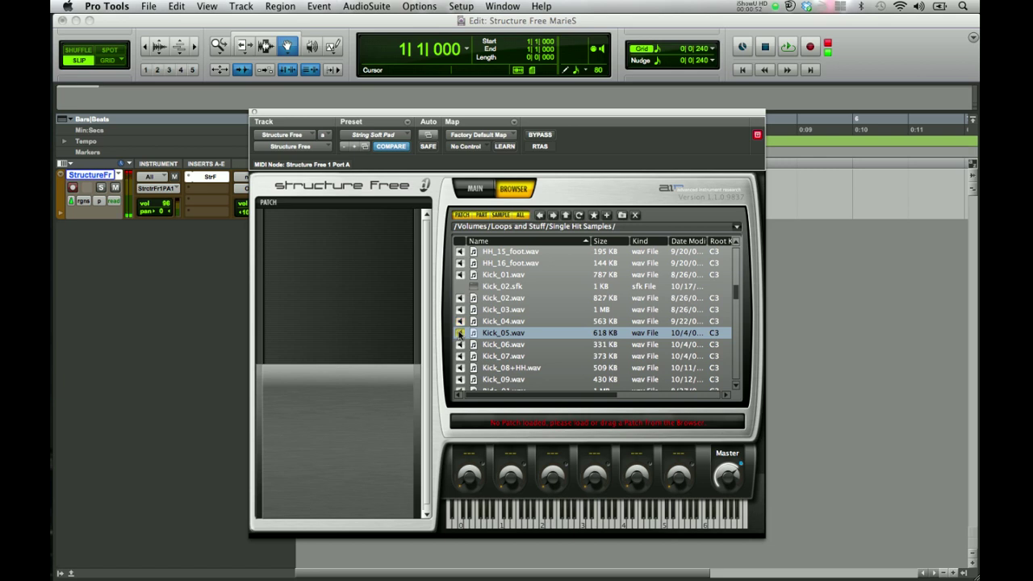
left_click_drag(503, 334, 342, 231)
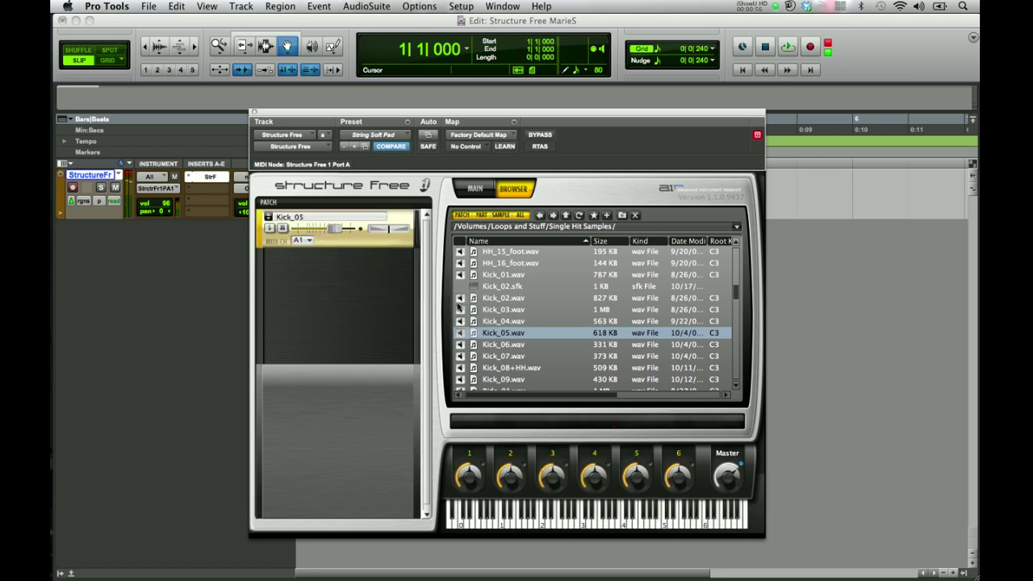
- Audition the snare samples Snare_013 to Snare_015 and add Snare_013.wav to the patch list below the kick
scroll(547, 353, "up", 5)
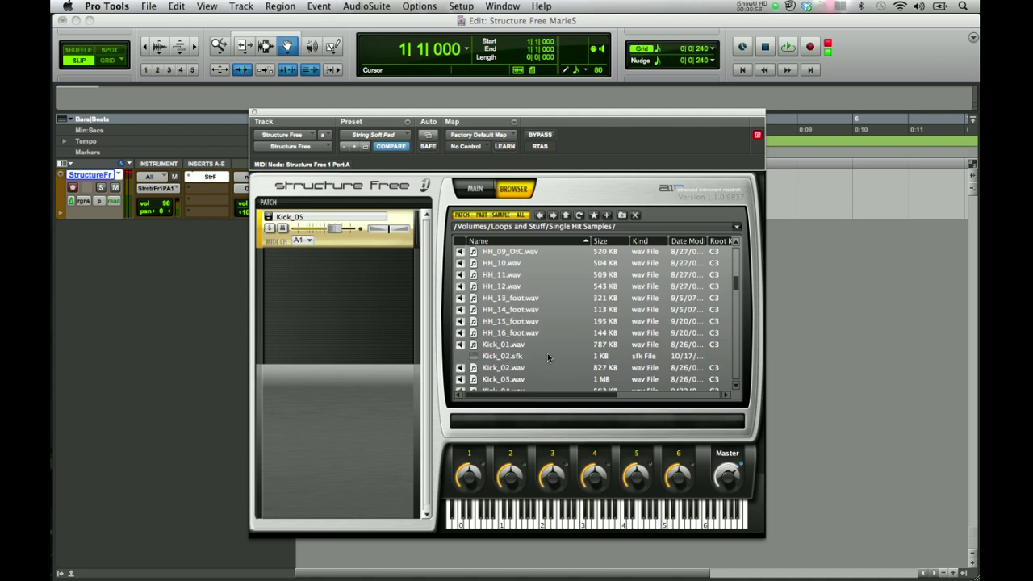
scroll(547, 353, "down", 6)
scroll(547, 355, "down", 4)
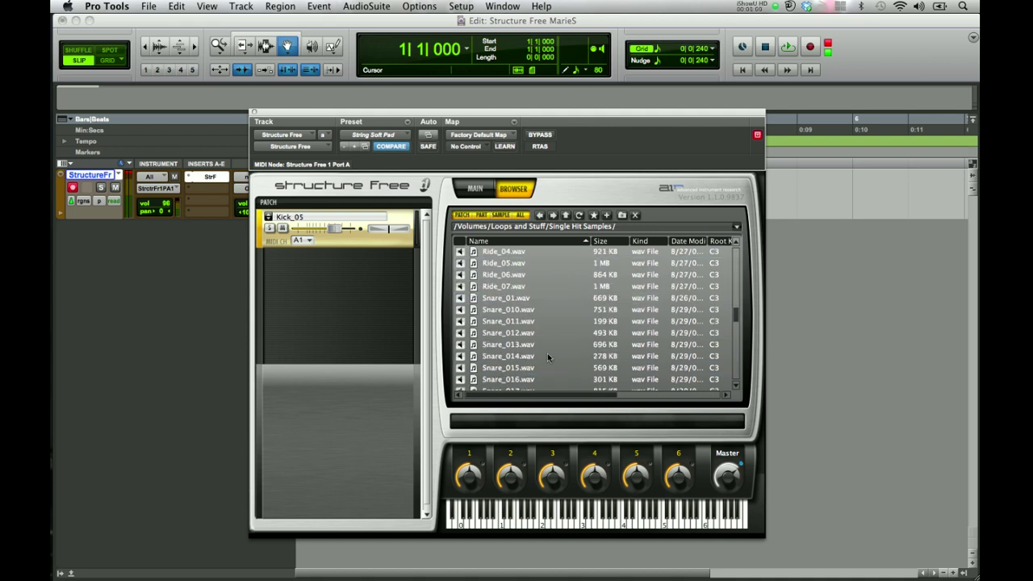
left_click(505, 369)
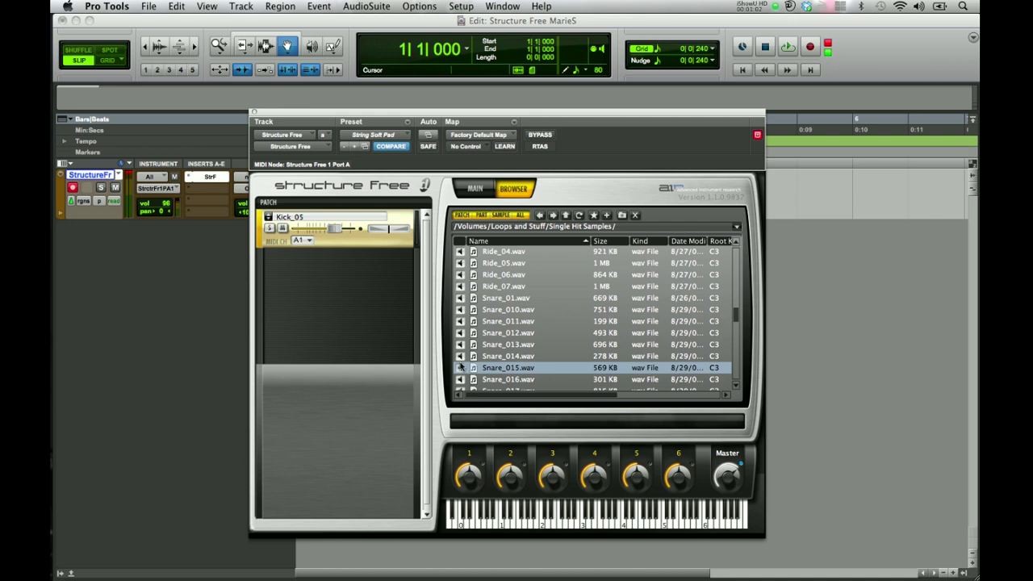
left_click(459, 367)
left_click(460, 356)
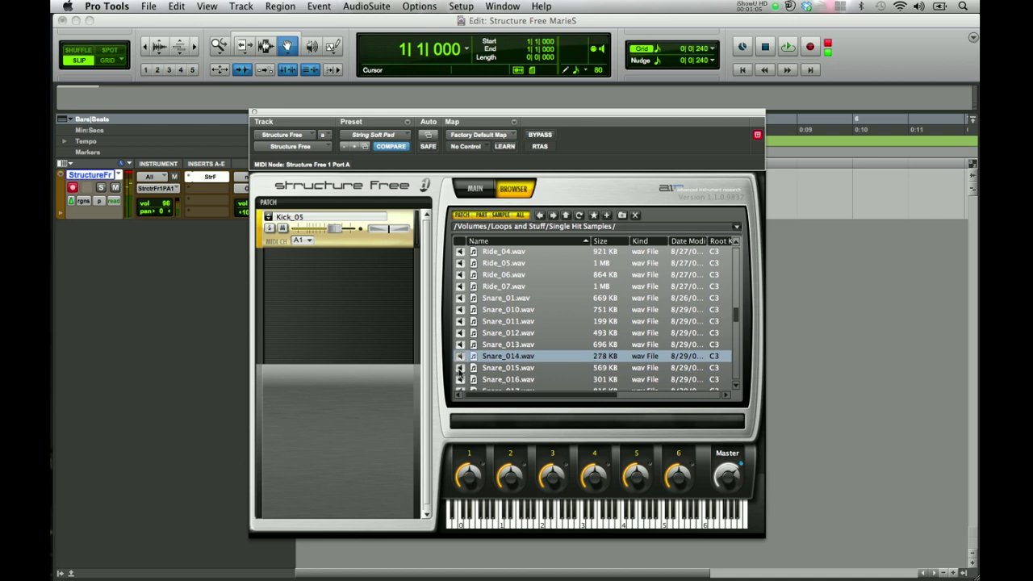
left_click(459, 346)
left_click_drag(496, 349, 331, 267)
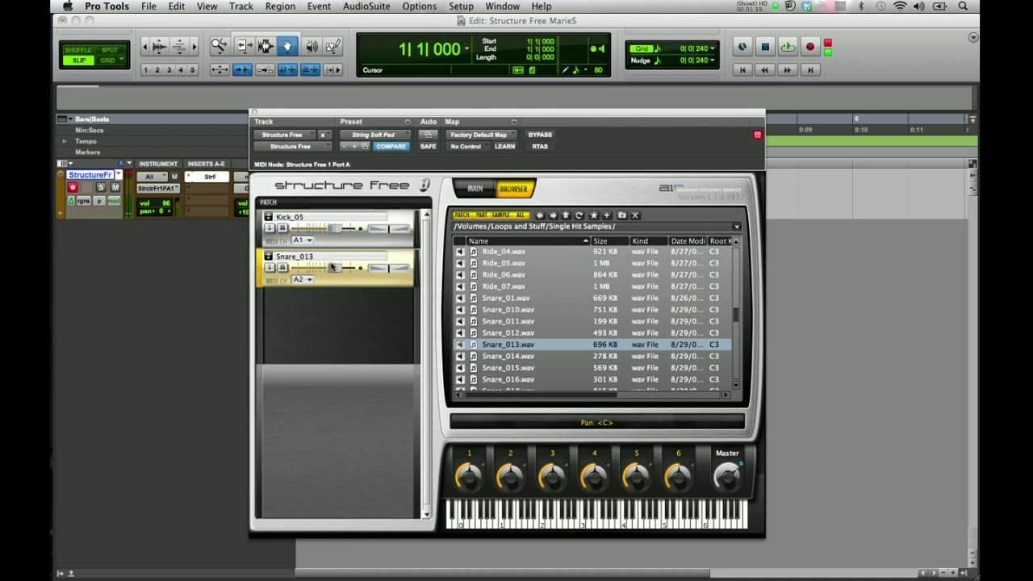
- Compare the hi-hat samples HH_10 and HH_11, and add HH_10.wav to the patch list below the snare
scroll(473, 323, "up", 3)
scroll(473, 323, "up", 5)
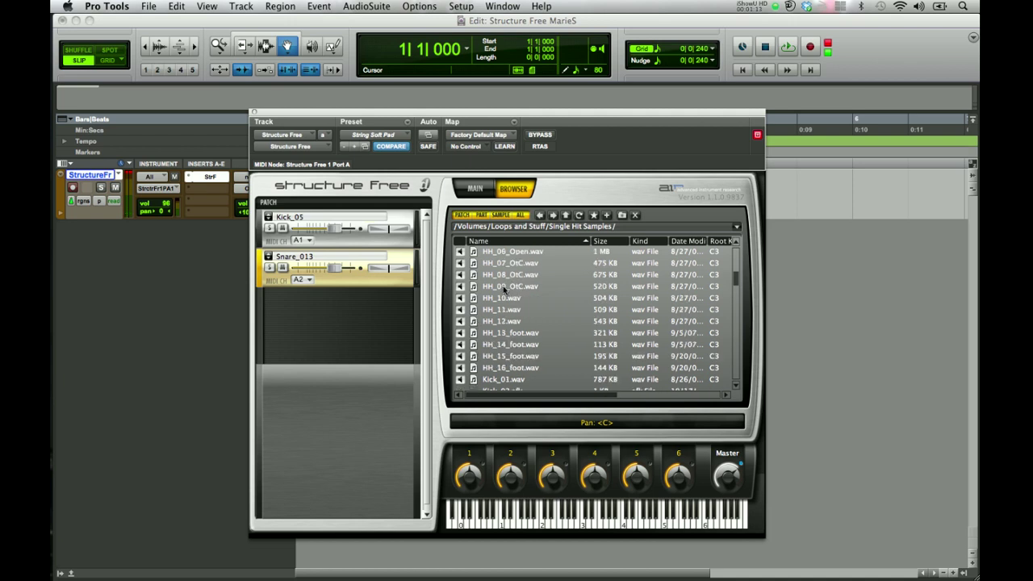
left_click(460, 298)
left_click(460, 310)
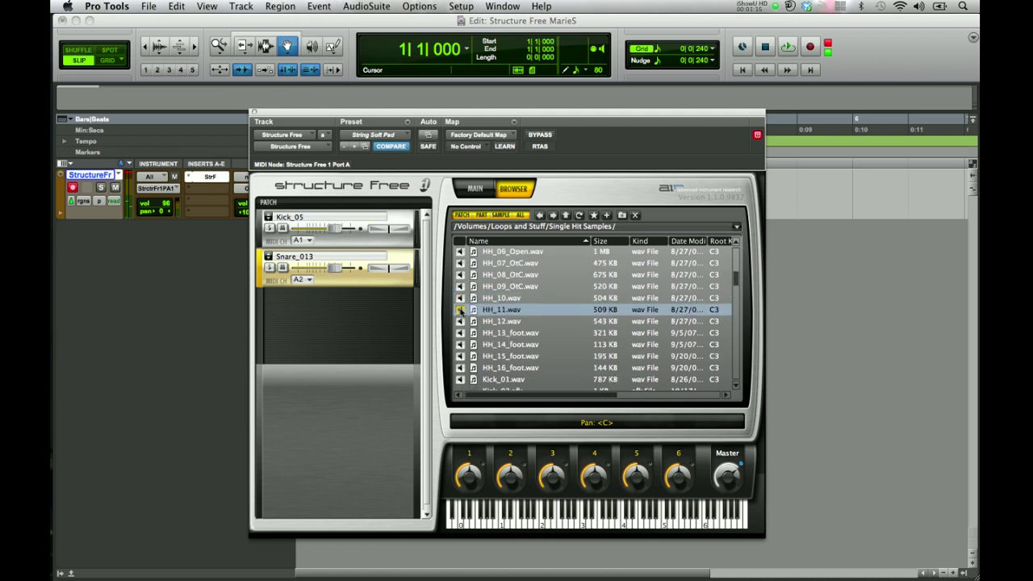
left_click(461, 298)
left_click_drag(470, 298, 334, 300)
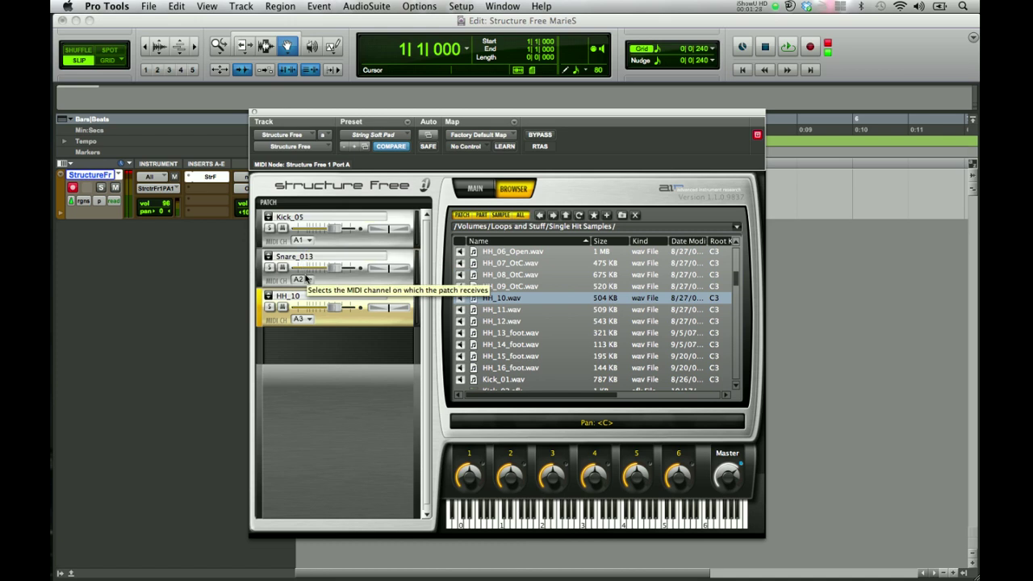
- Assign both the Snare_013 and HH_10 patches to Port A, Channel 1
left_click(303, 279)
mouse_move(330, 297)
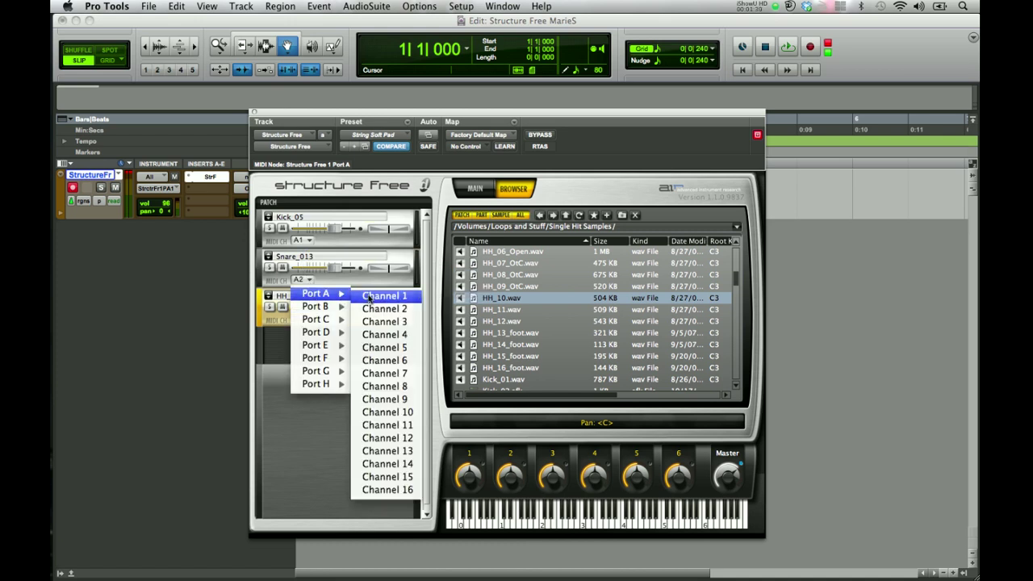
left_click(370, 297)
left_click(299, 320)
mouse_move(315, 332)
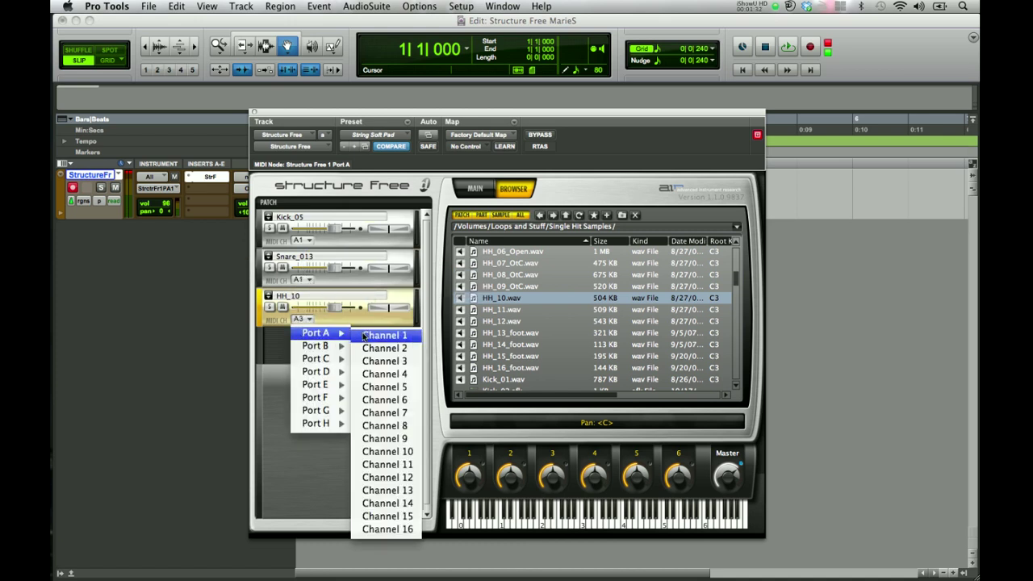
left_click(368, 332)
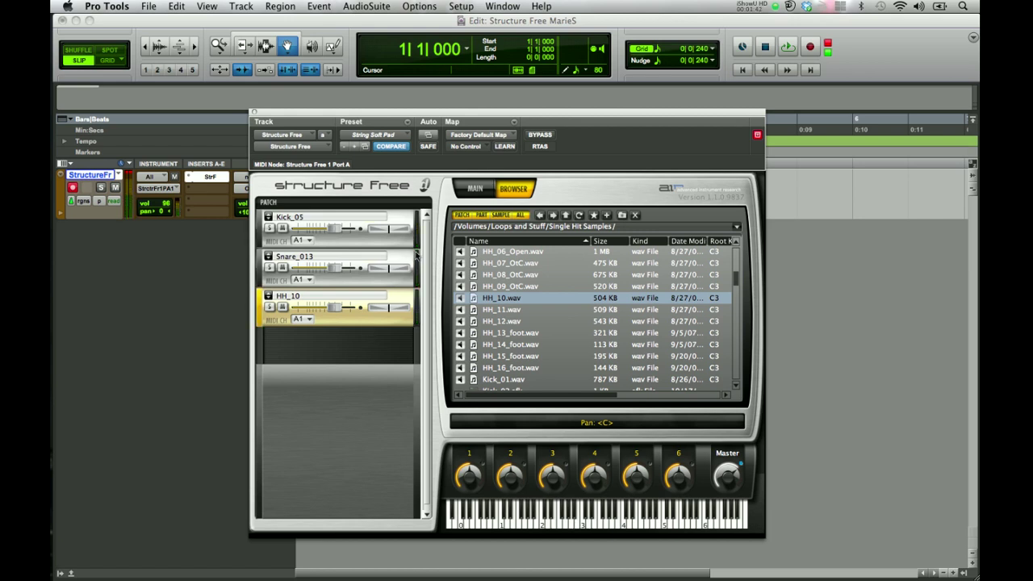
- Limit the Kick_05 patch's key range to C3 only, for both minimum and maximum, and play that note to test it
left_click(474, 190)
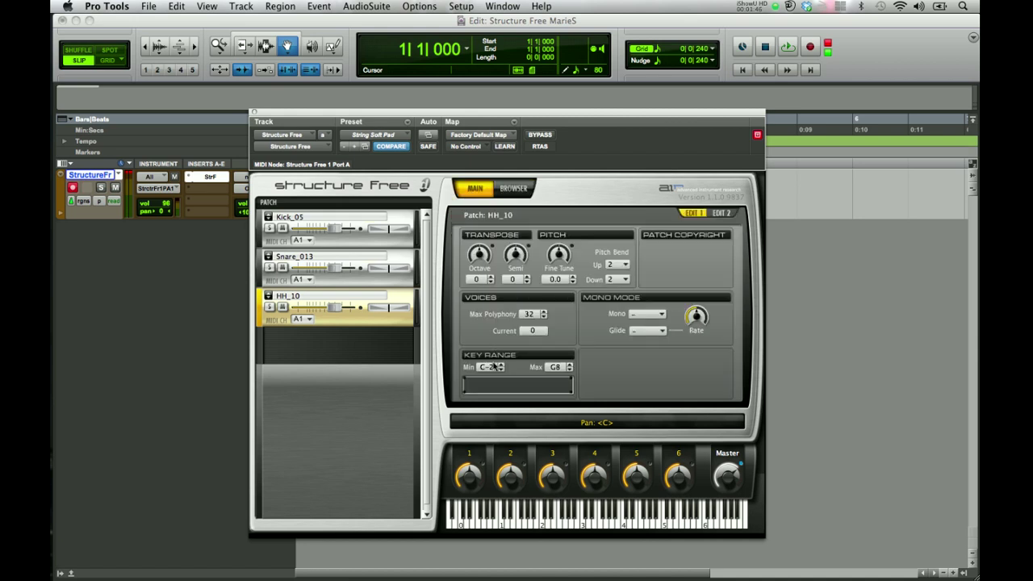
left_click(320, 242)
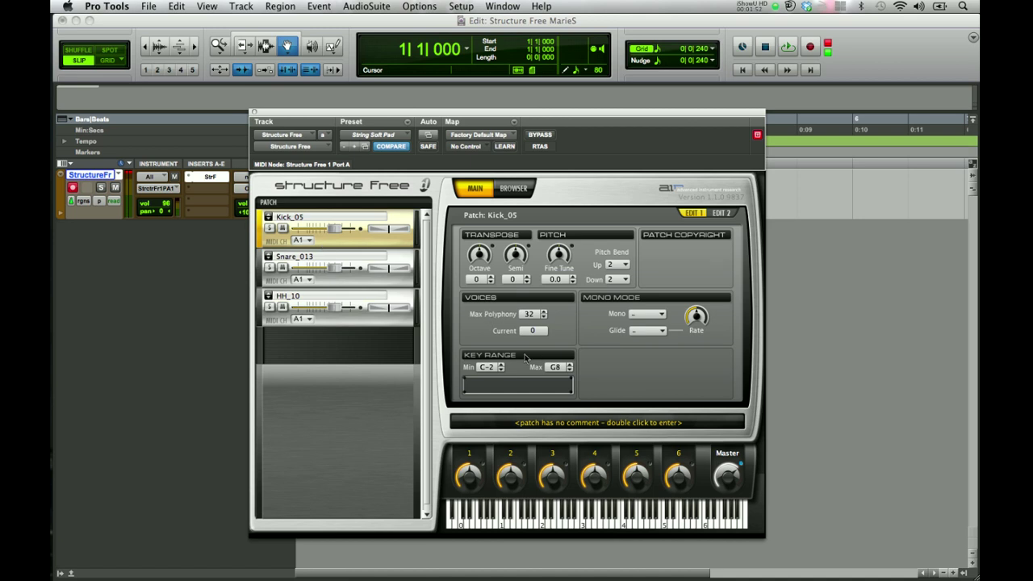
left_click(489, 367)
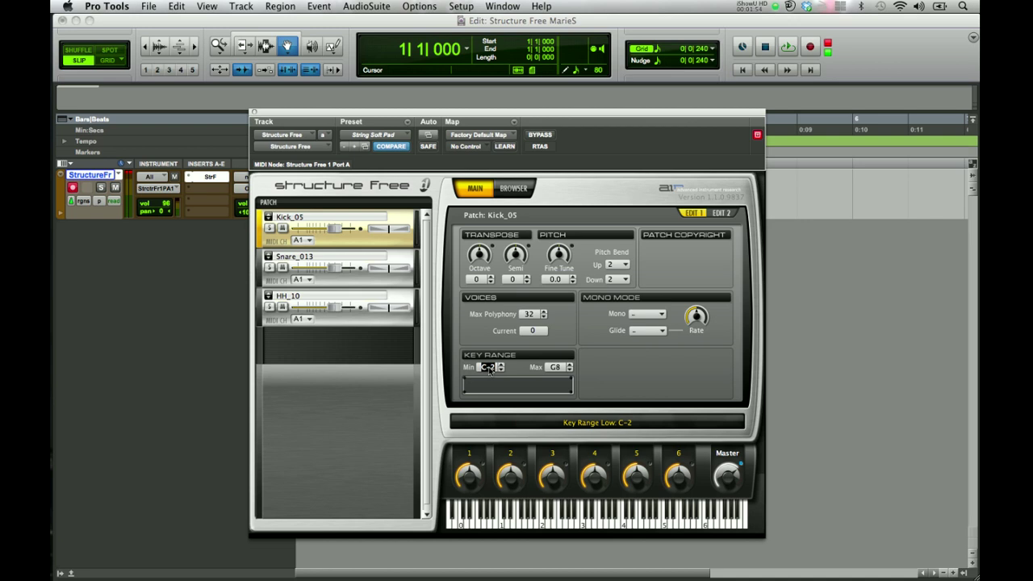
left_click(558, 368)
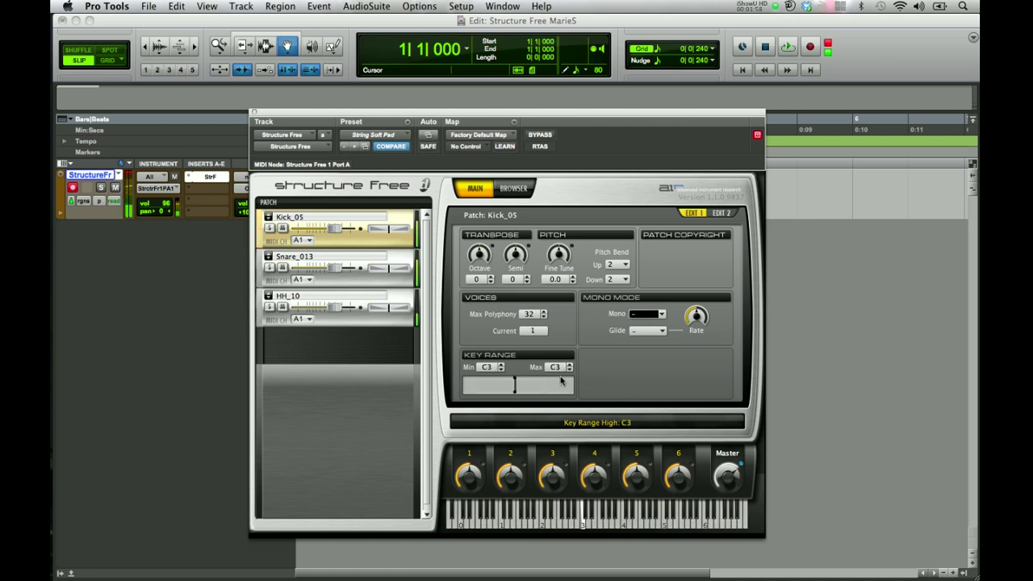
left_click(581, 525)
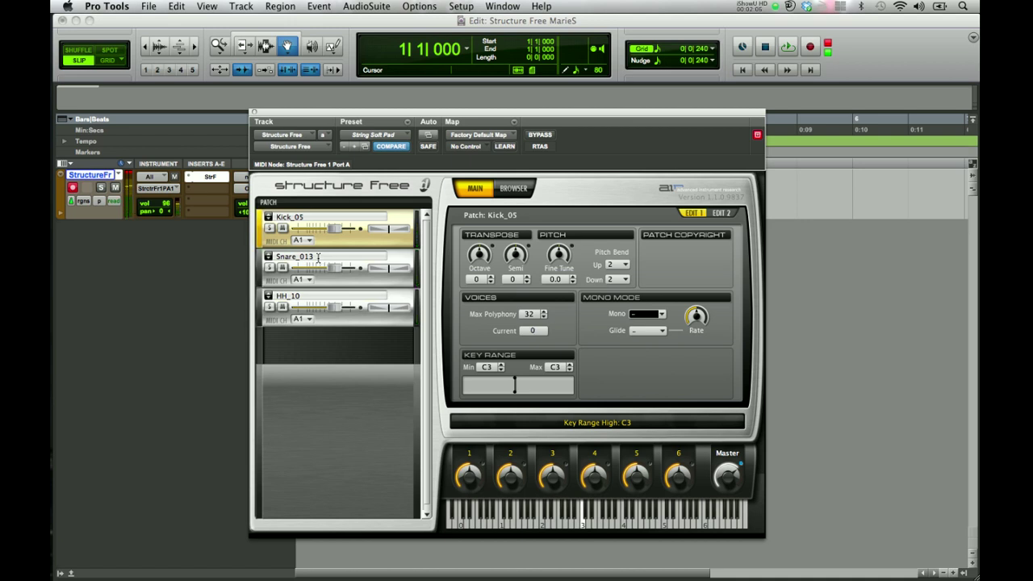
- Limit the Snare_013 patch's key range to a minimum and maximum of D3
left_click(331, 281)
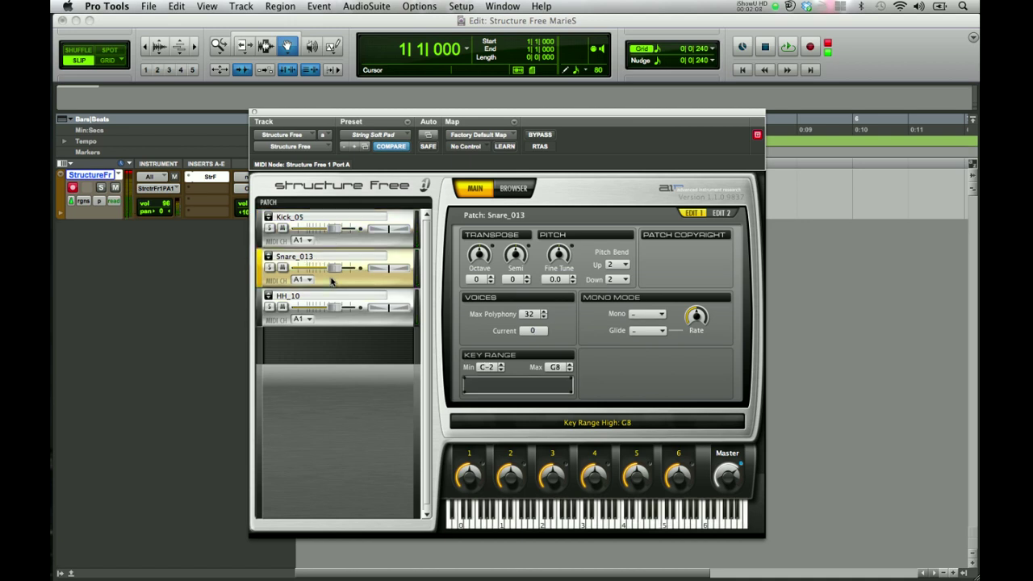
left_click(487, 368)
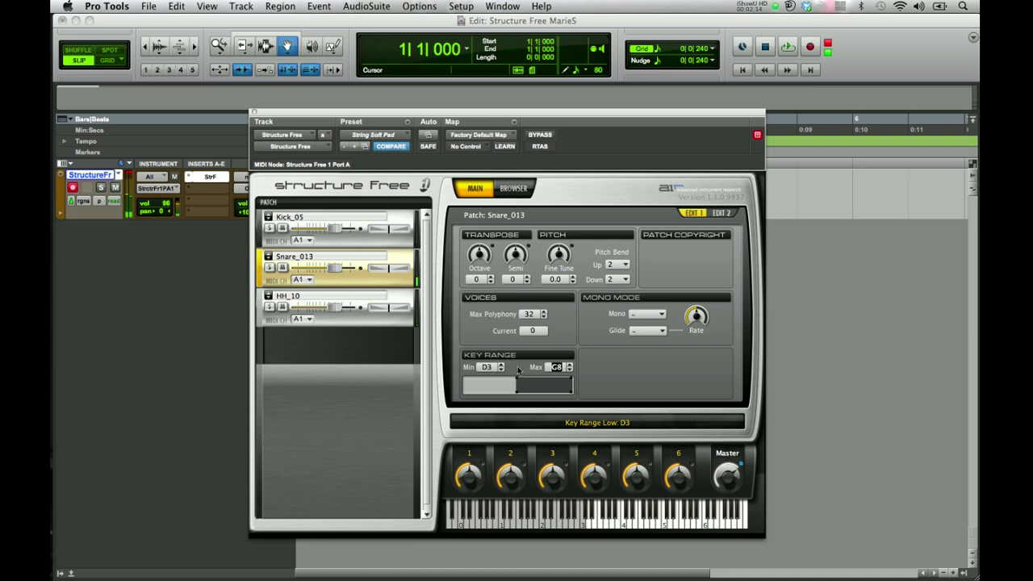
left_click(557, 369)
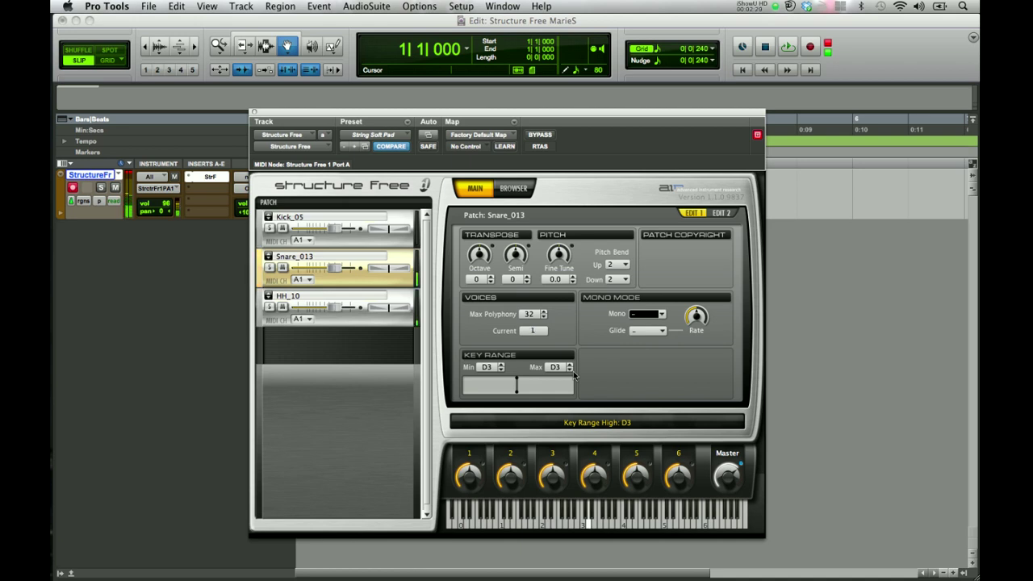
- Limit the HH_10 patch's key range to a minimum and maximum of E3
left_click(358, 322)
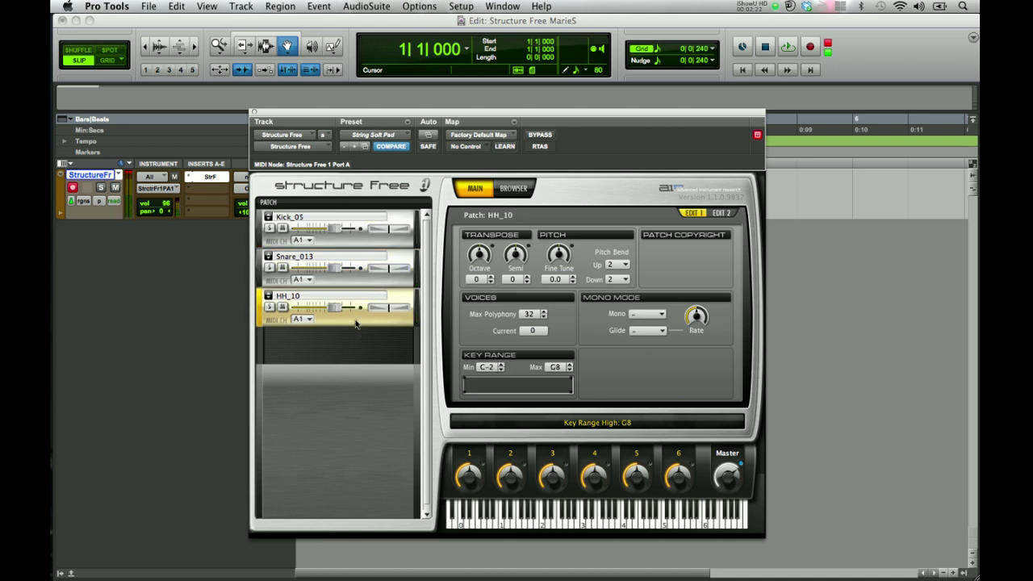
left_click(487, 367)
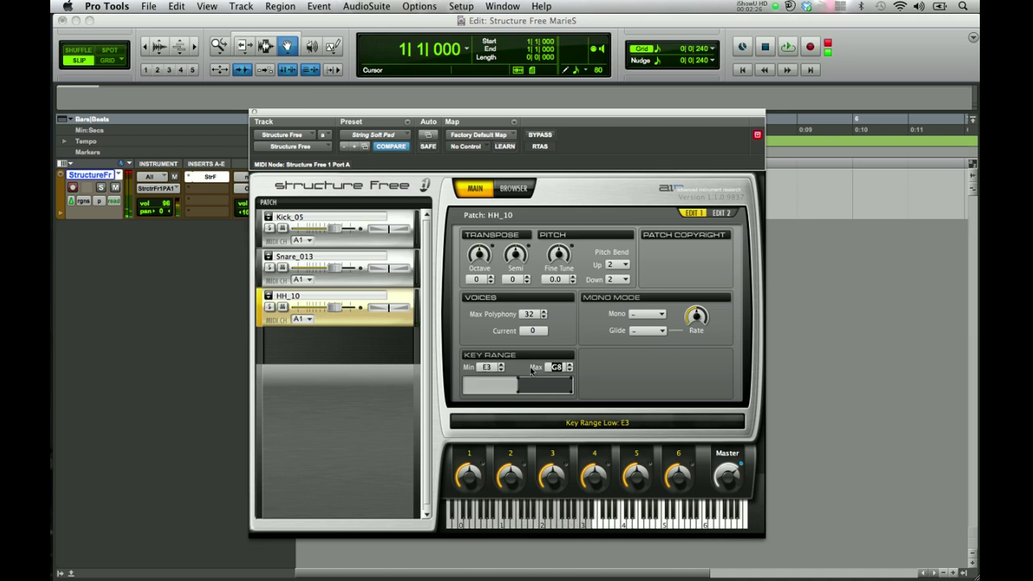
left_click(534, 368)
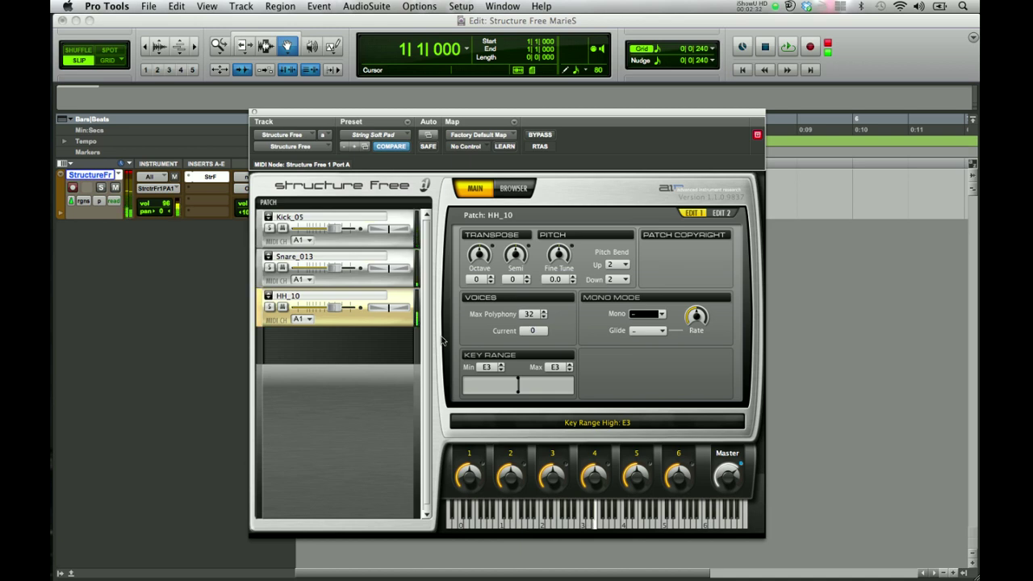
- Raise the Snare_013 patch's amp envelope release to +100%
left_click(362, 244)
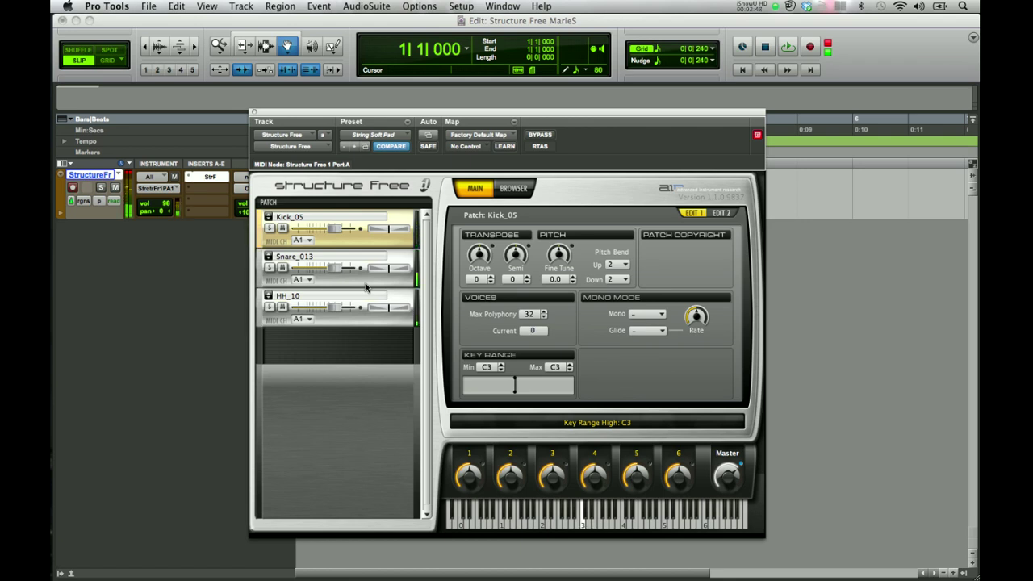
left_click(366, 285)
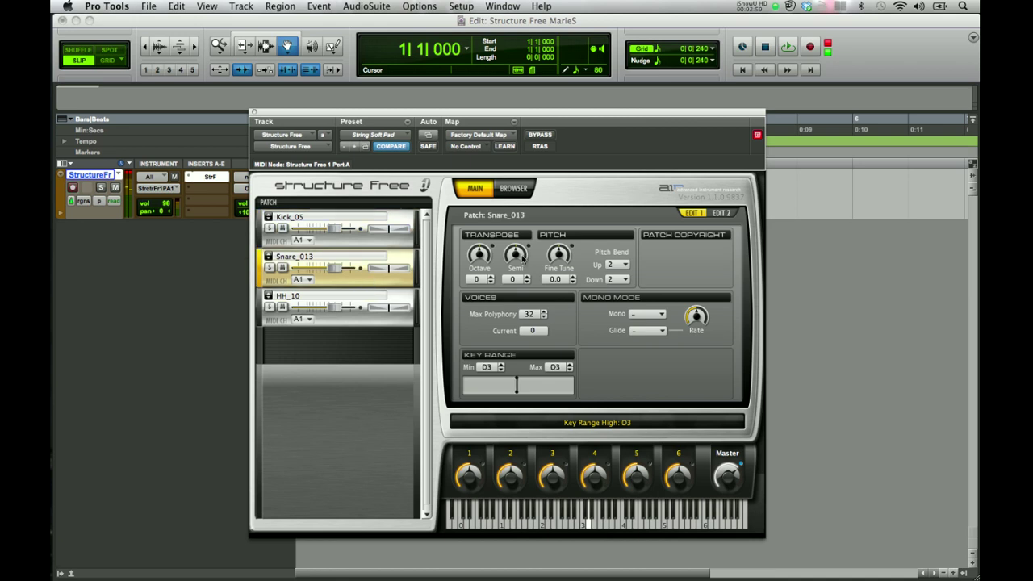
left_click(721, 213)
left_click_drag(711, 359, 704, 320)
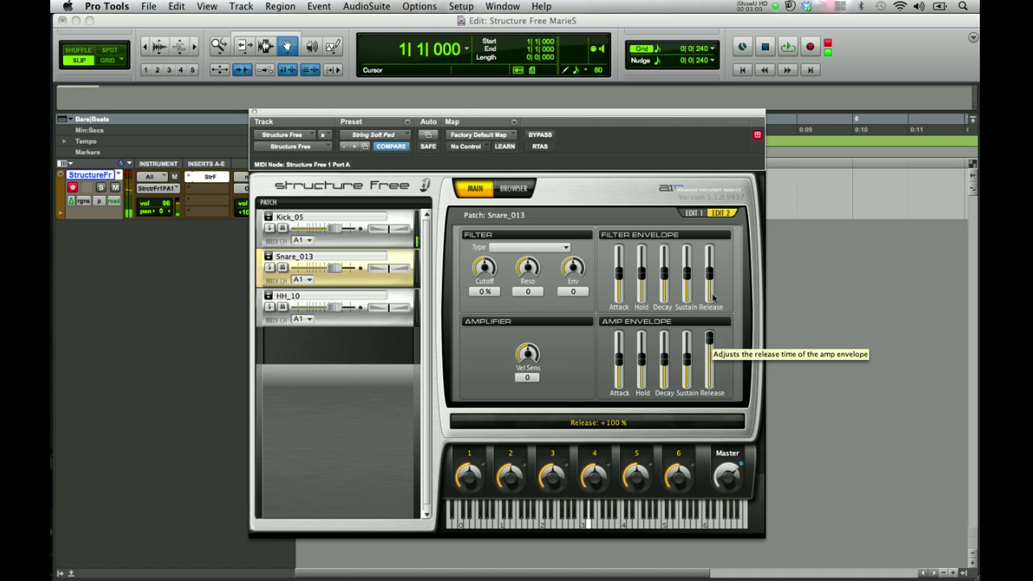
- Raise the Kick_05 patch's amp envelope release slightly and set the HH_10 patch's amp envelope release to +43%
left_click(394, 242)
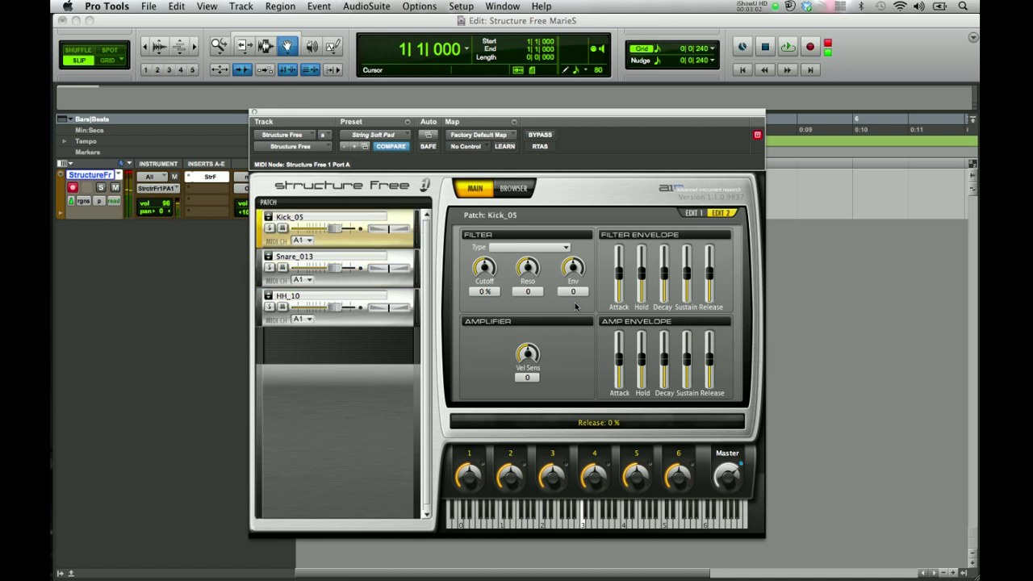
mouse_move(712, 359)
left_mouse_down()
mouse_move(710, 340)
mouse_move(711, 386)
mouse_move(710, 347)
left_mouse_up()
left_click(405, 318)
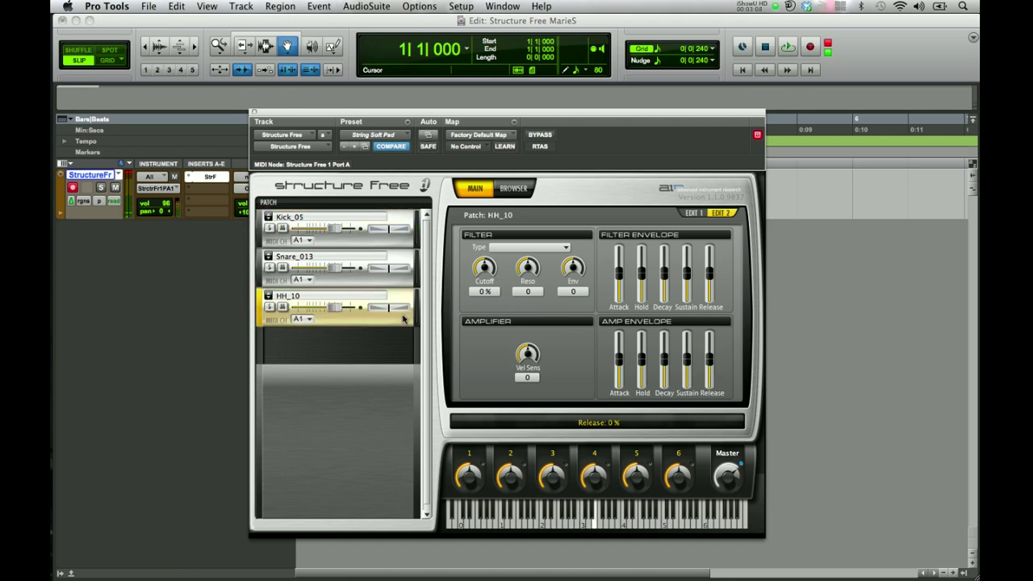
left_click_drag(710, 378, 710, 349)
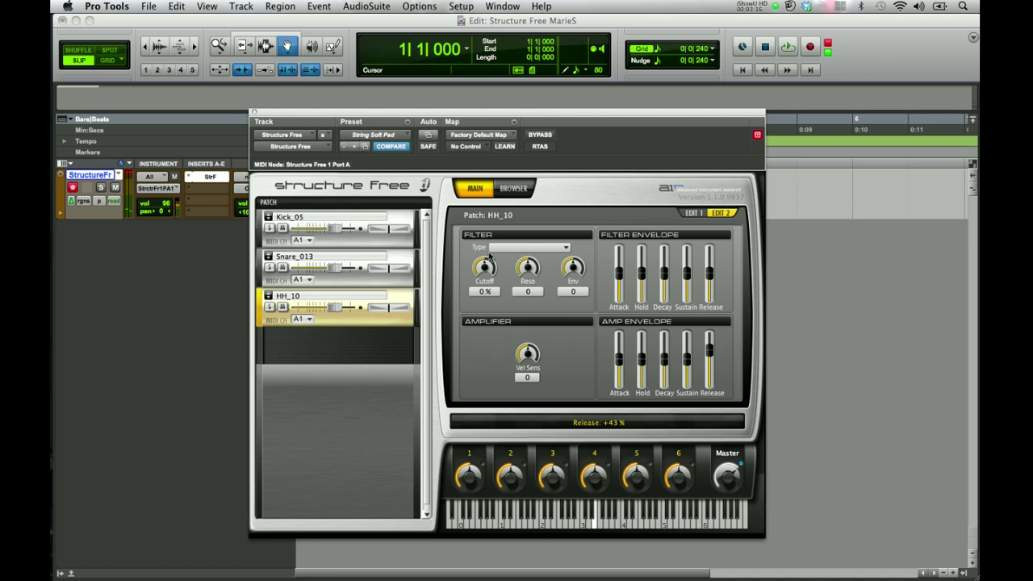
- Apply an LP12 filter to the HH_10 patch and lower its cutoff to -19%
left_click(514, 248)
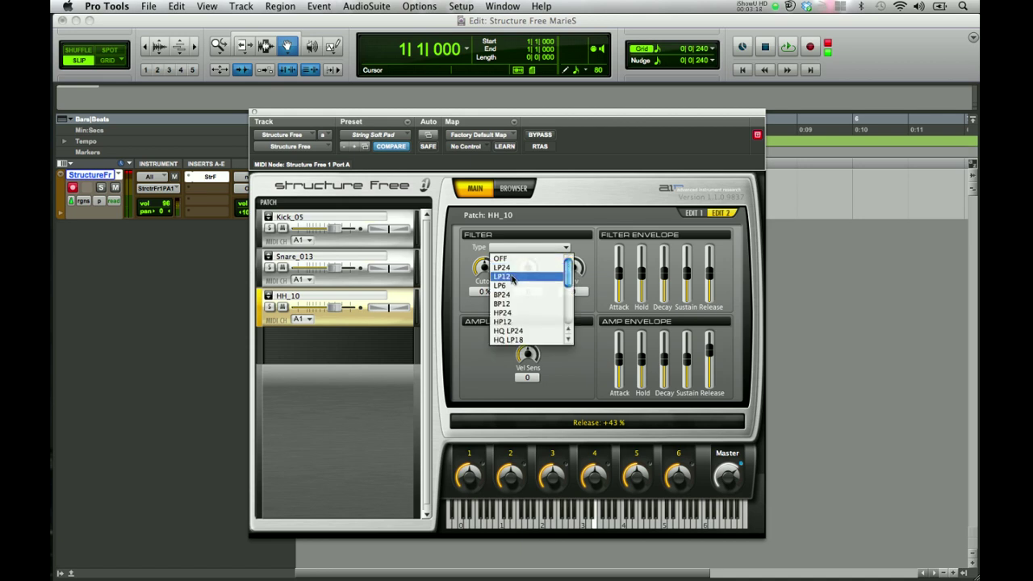
left_click(512, 278)
left_click_drag(492, 272, 491, 282)
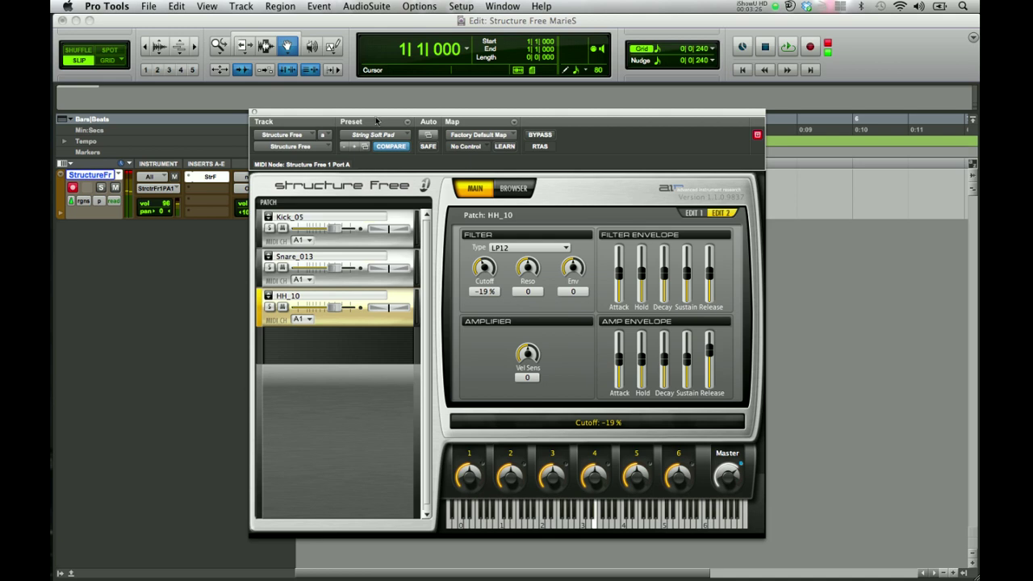
- Save the current plug-in settings as a new preset named "Drum kit sample" in the Structure Free folder
left_click_drag(376, 116, 597, 124)
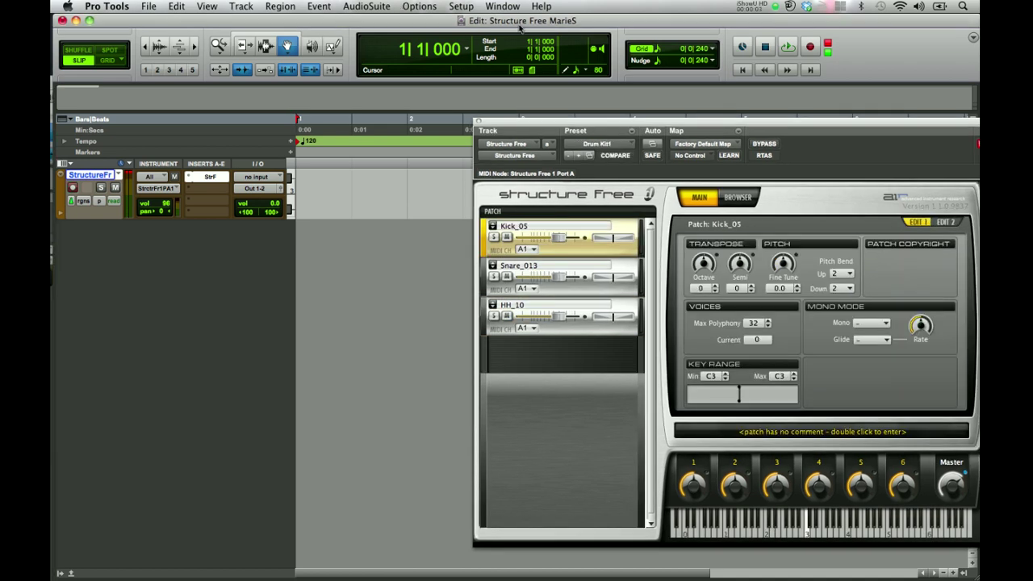
left_click(632, 131)
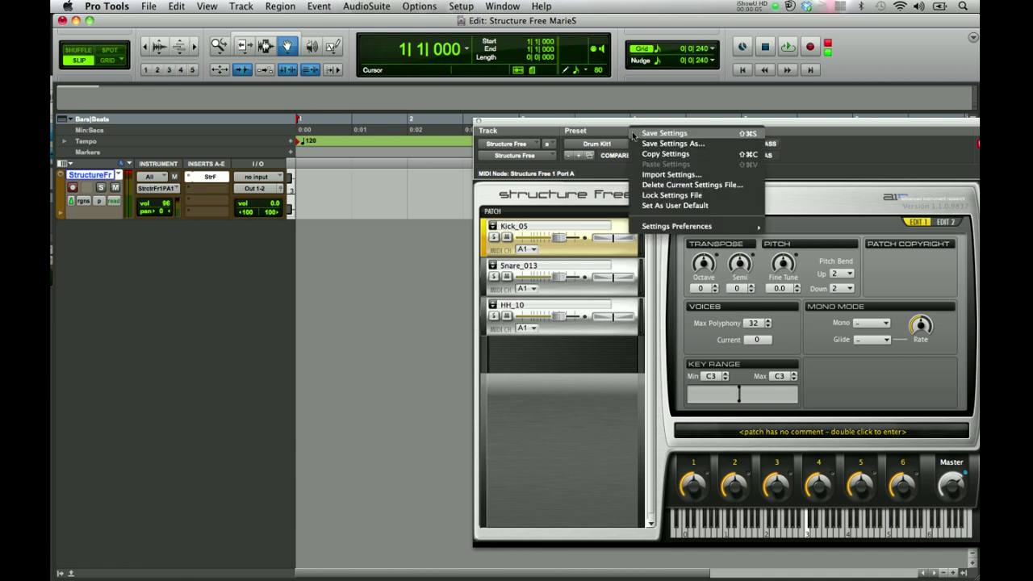
left_click(635, 143)
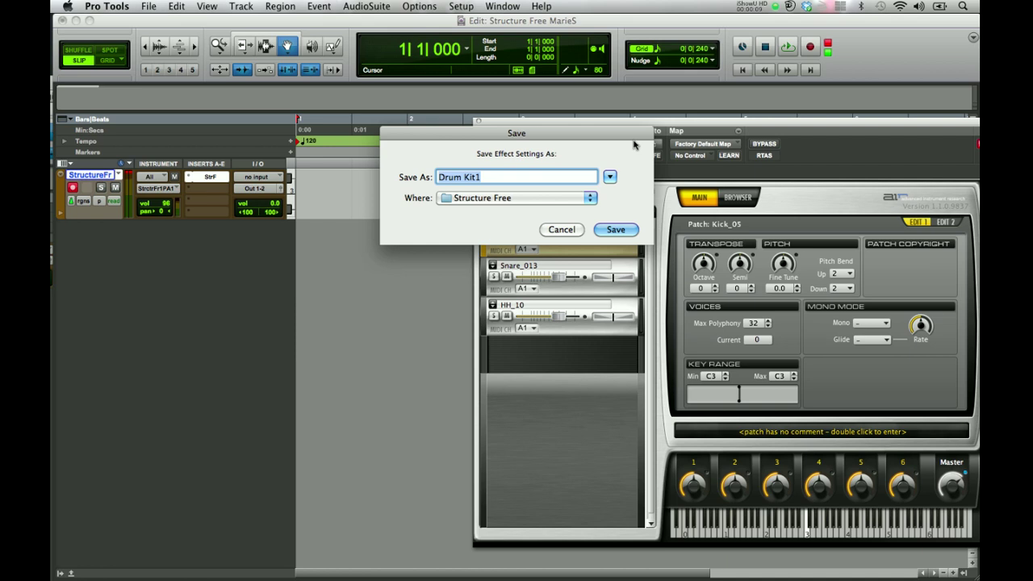
key("BackSpace")
type("Dd")
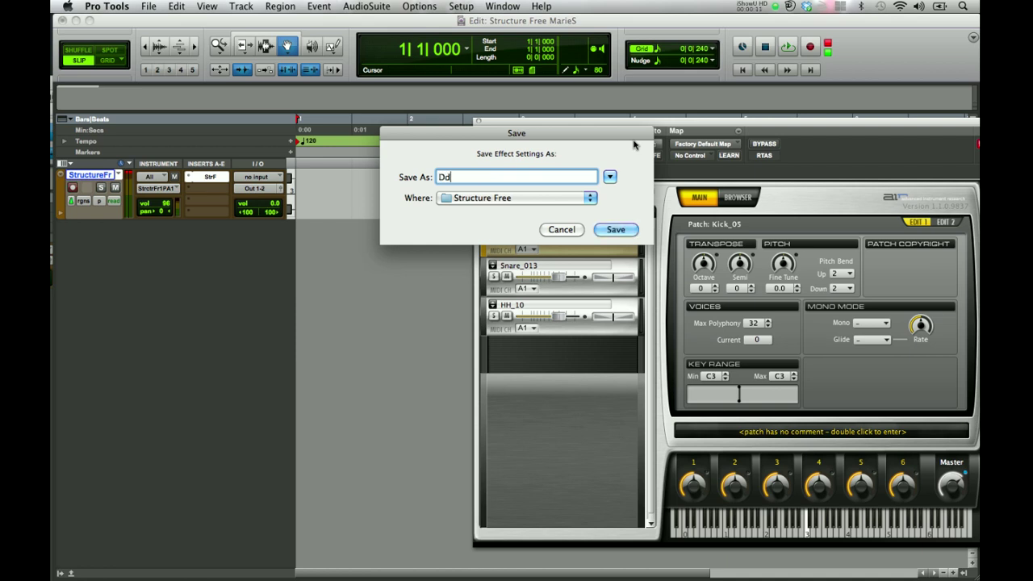
key("BackSpace")
type("rum kit sample")
key("Return")
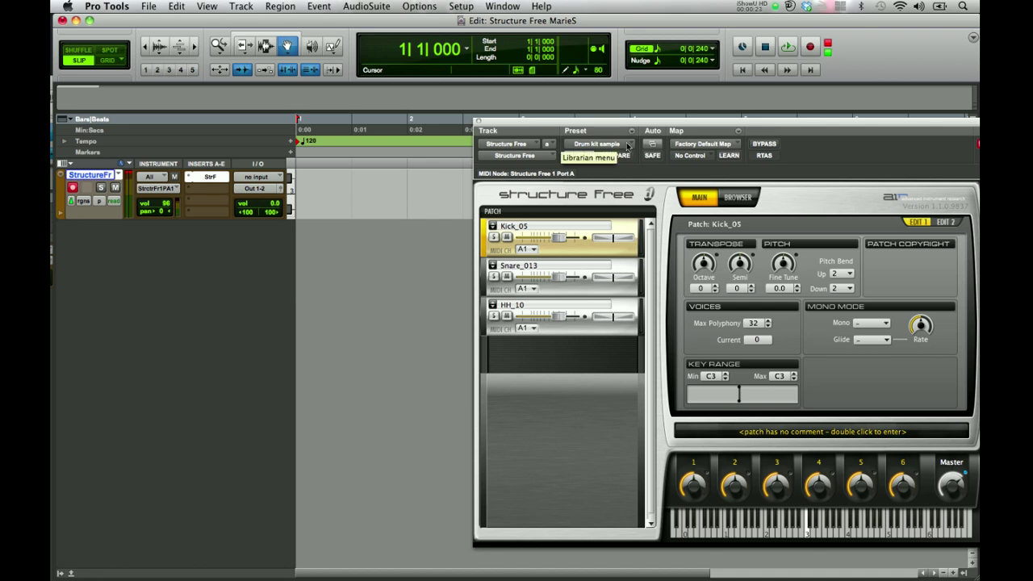
- Remove all patches from the Structure Free patch list
left_click(632, 251)
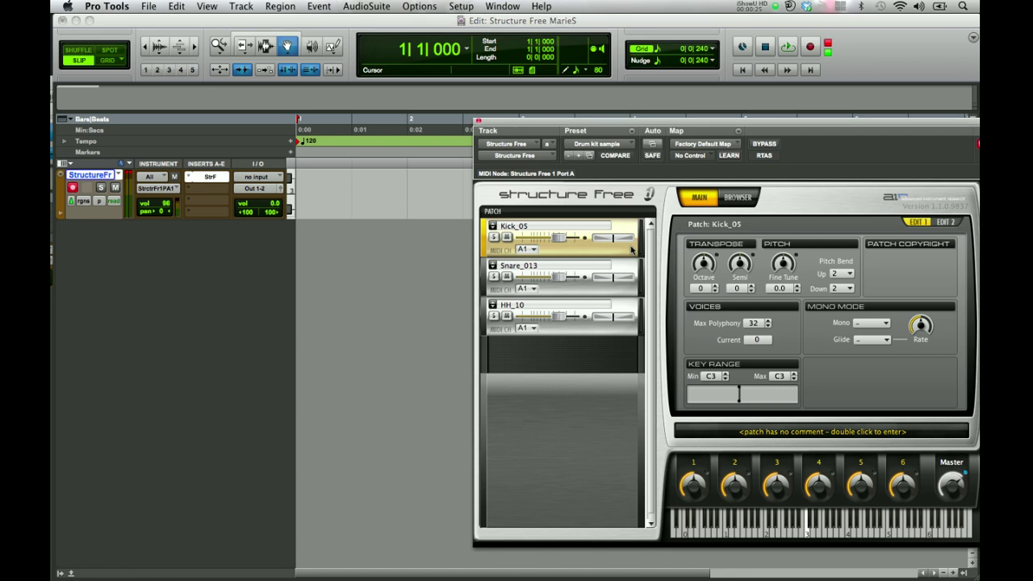
right_click(618, 249)
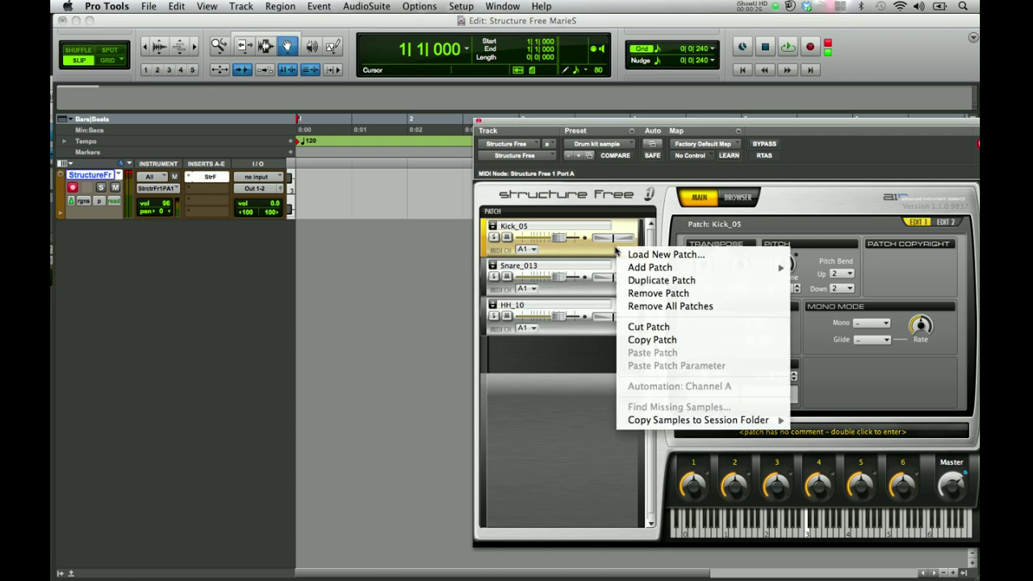
left_click(646, 307)
left_click(611, 324)
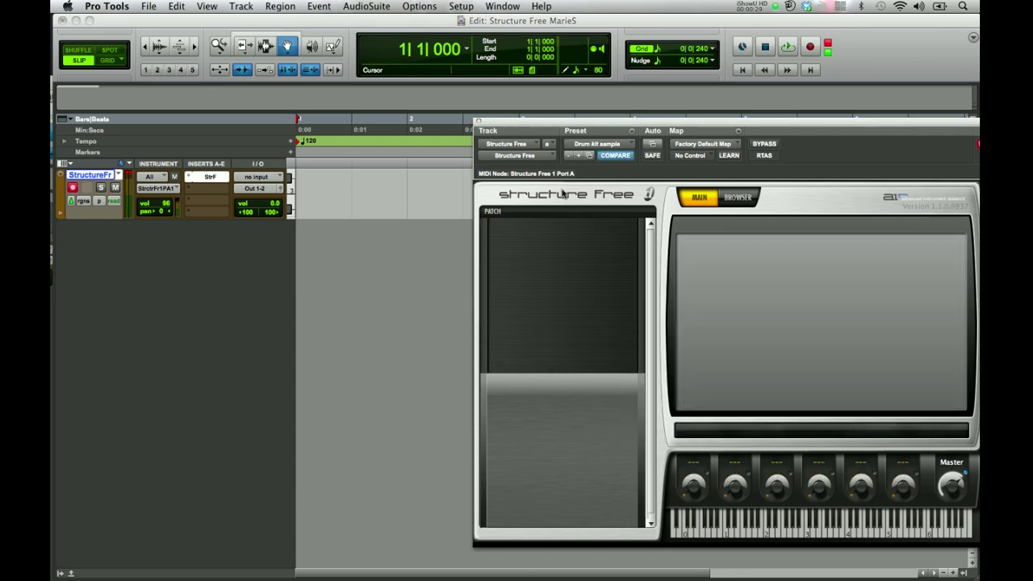
- Load the saved String Soft Pad preset and move the plug-in window back toward the middle of the screen
left_click(598, 147)
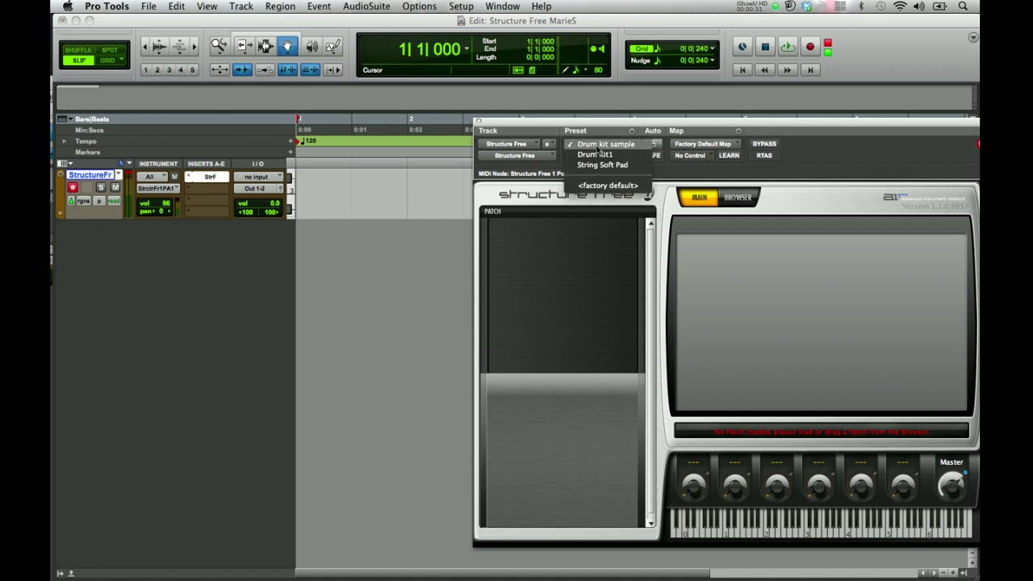
left_click(636, 166)
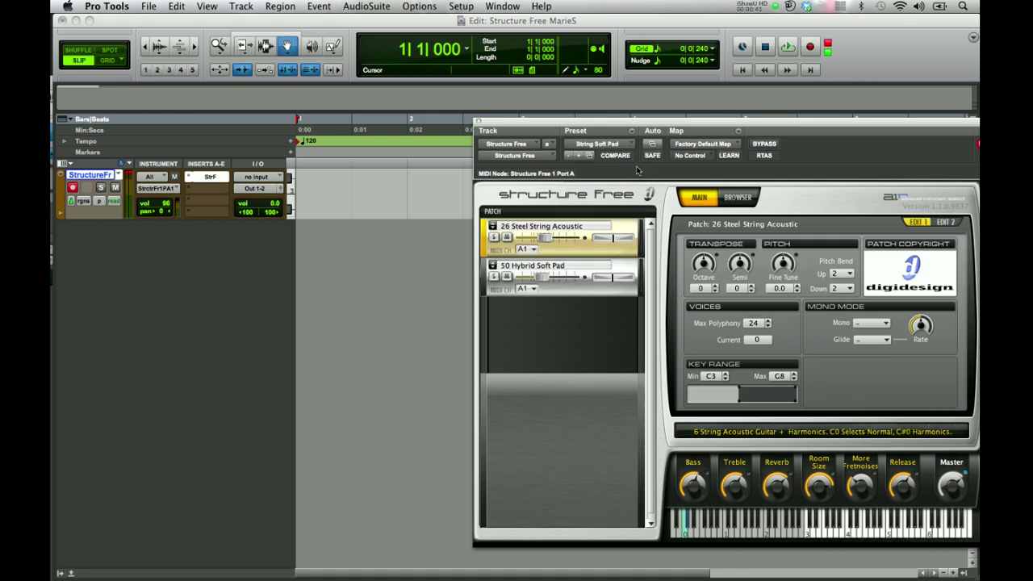
left_click_drag(690, 126, 507, 106)
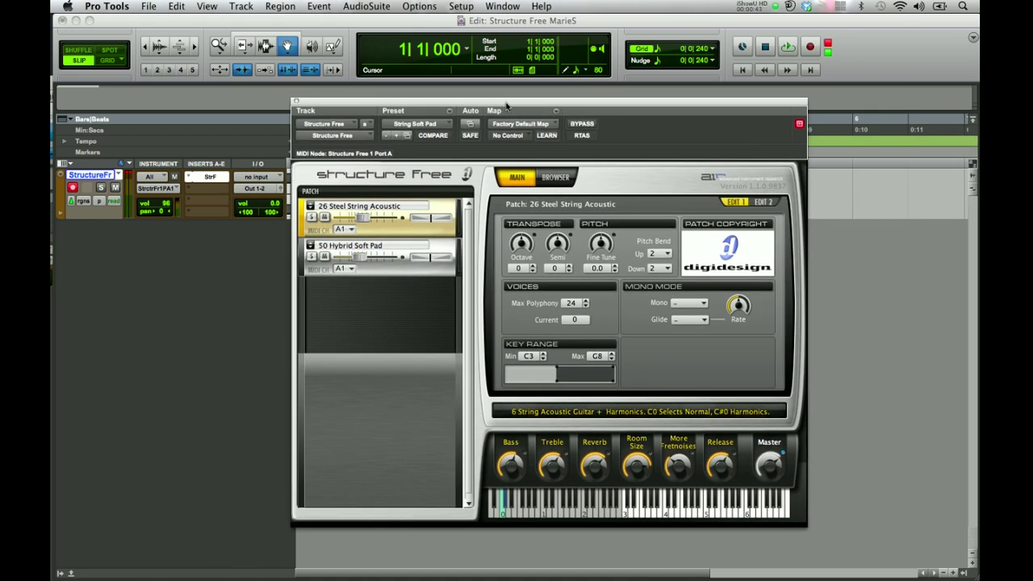